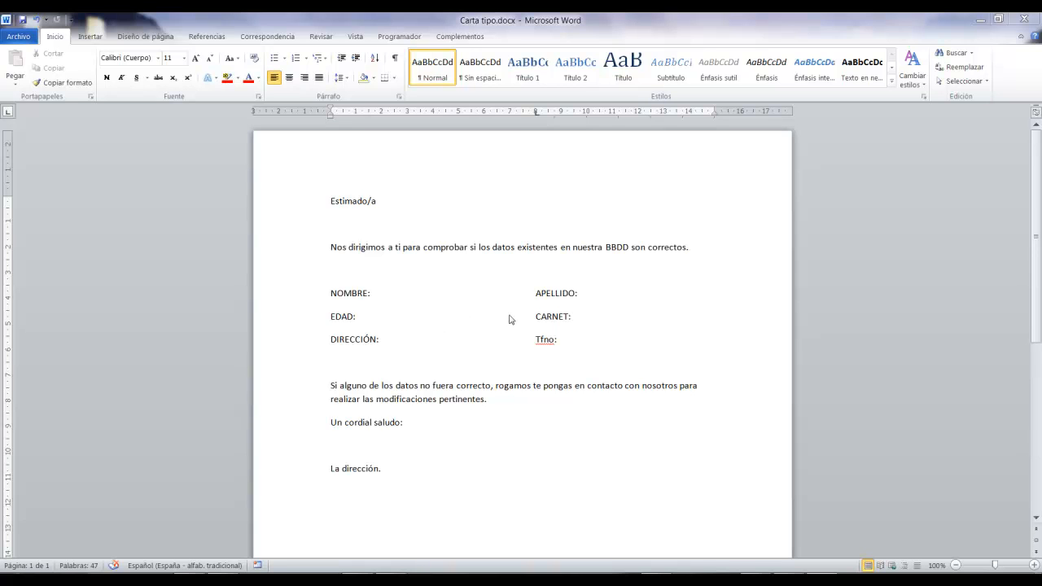
- Add a line below DIRECCIÓN and Tfno with the labels "C. POSTAL:" and, aligned in the second column, "POBLACIÓN:"
click(581, 340)
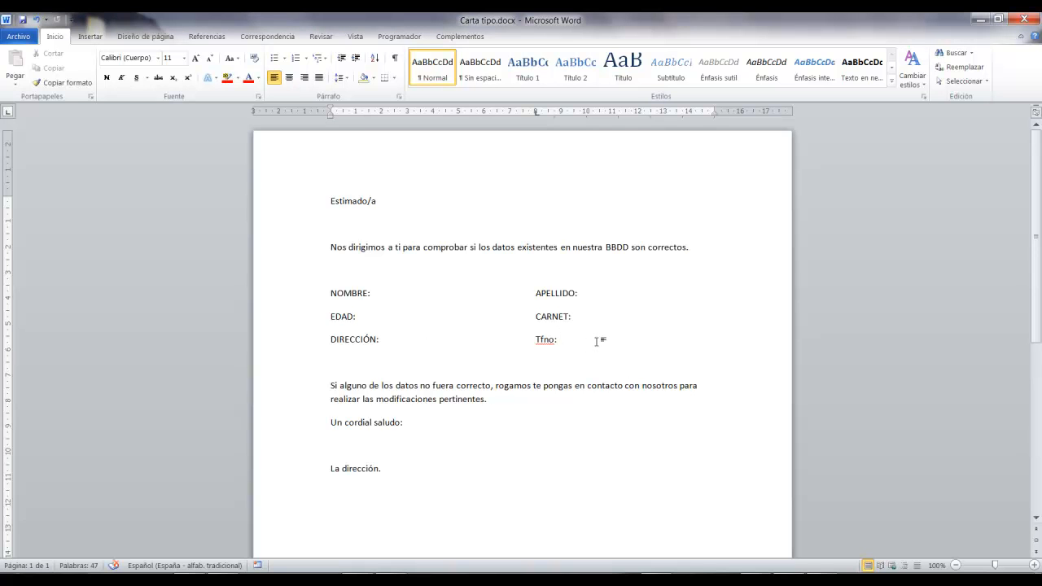
key(Return)
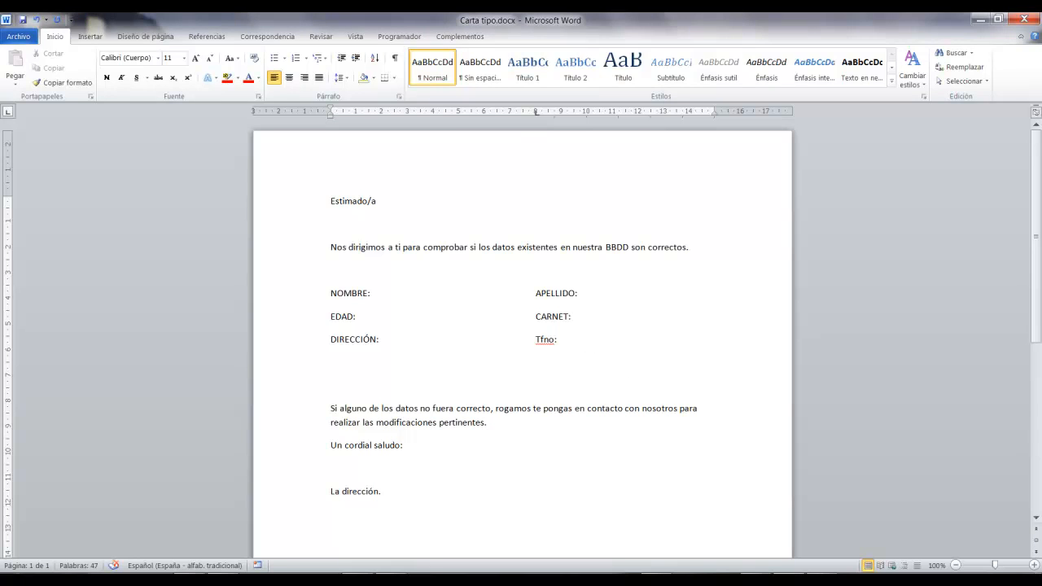
text(C.)
key(Caps_Lock)
text(POSTAL)
key(Tab)
text(POBLACIÓN:)
click(372, 363)
text(:)
mouse_move(527, 353)
mouse_down()
mouse_move(604, 376)
mouse_move(773, 371)
mouse_up()
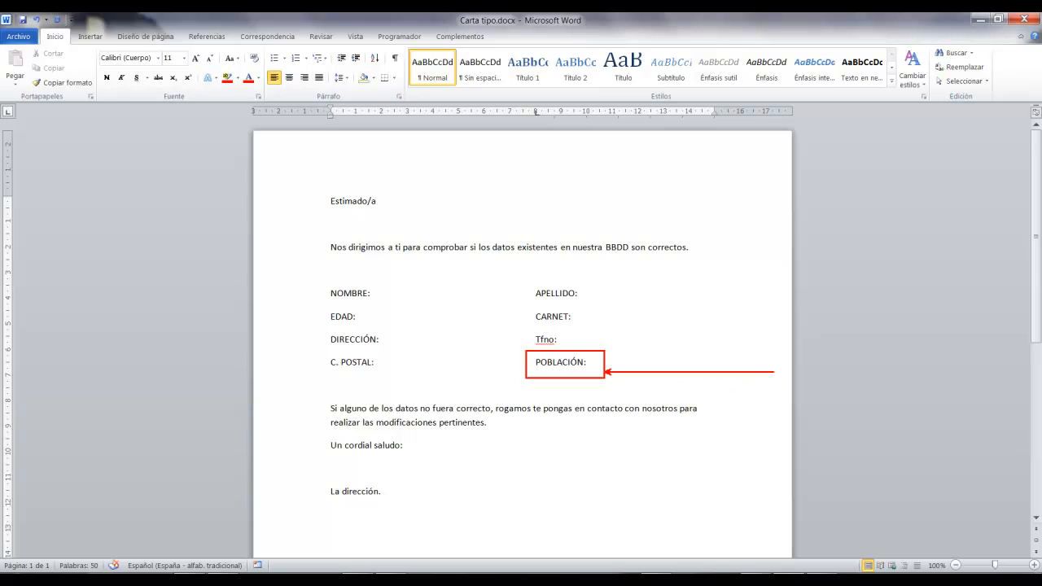
drag(368, 373, 441, 493)
key(Escape)
click(410, 362)
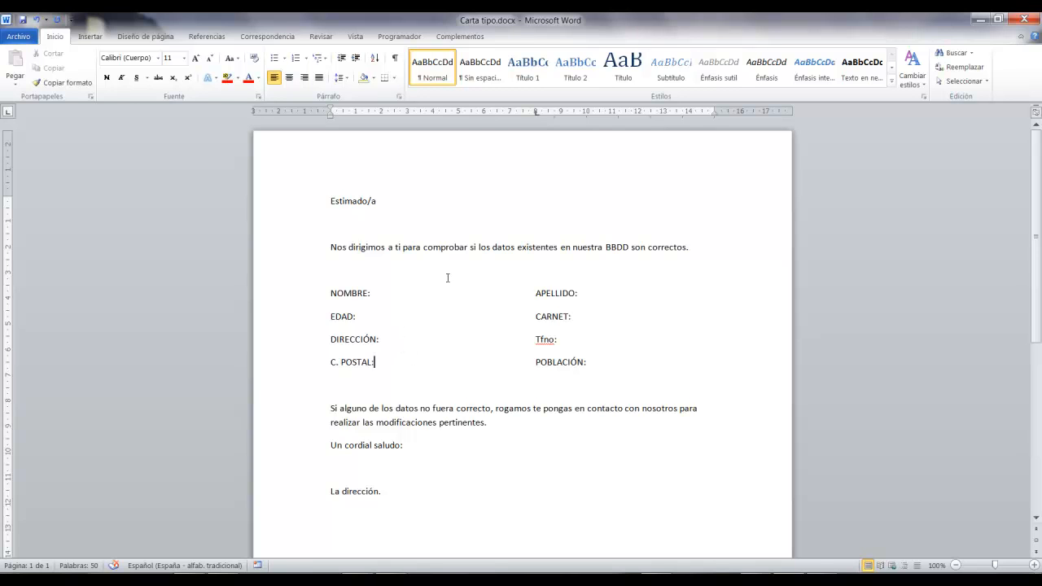
- Start the step-by-step mail merge wizard for Cartas, using the current document, and proceed to the recipient selection
click(288, 39)
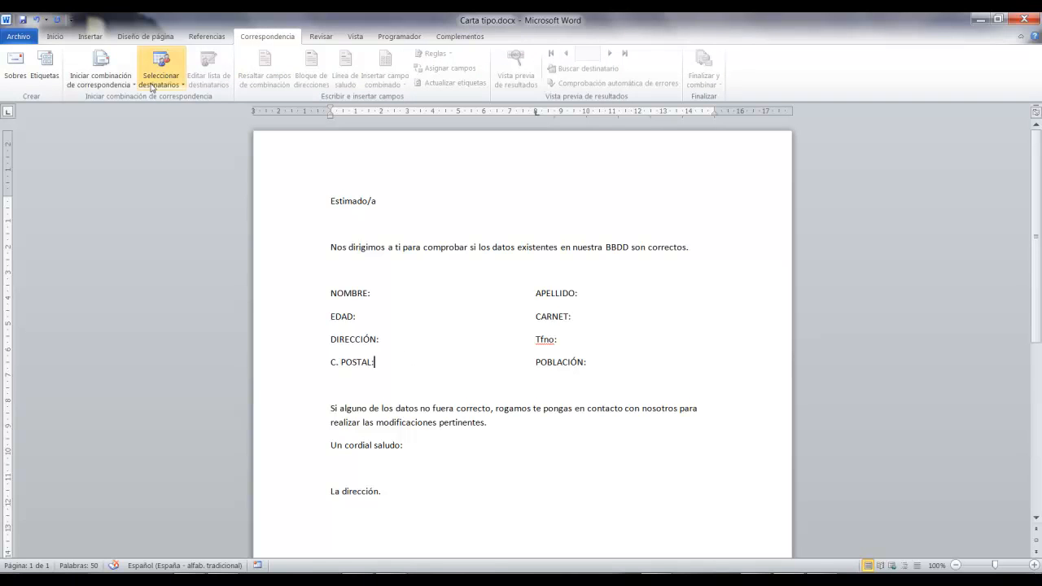
click(121, 85)
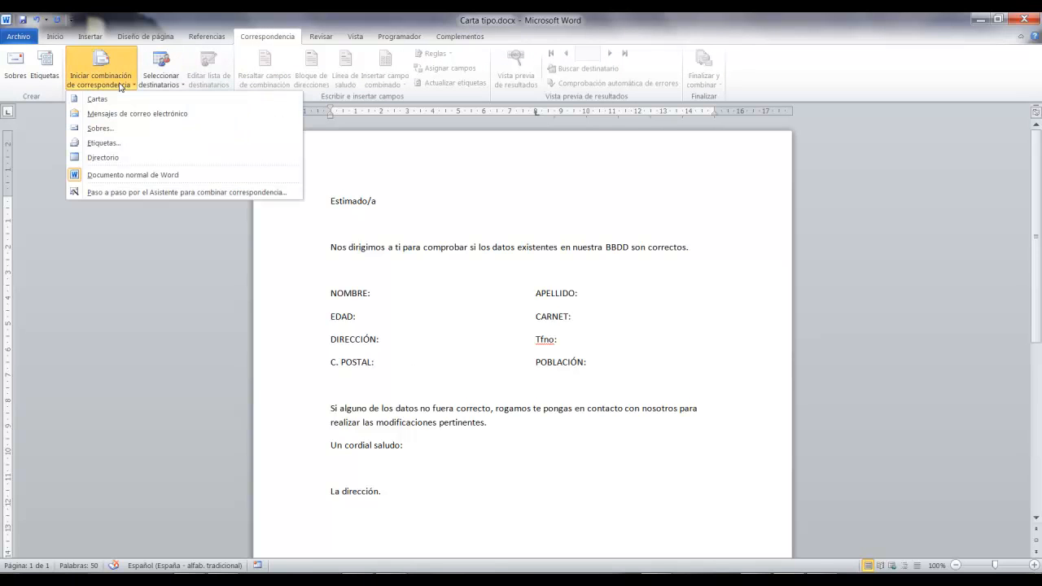
click(108, 193)
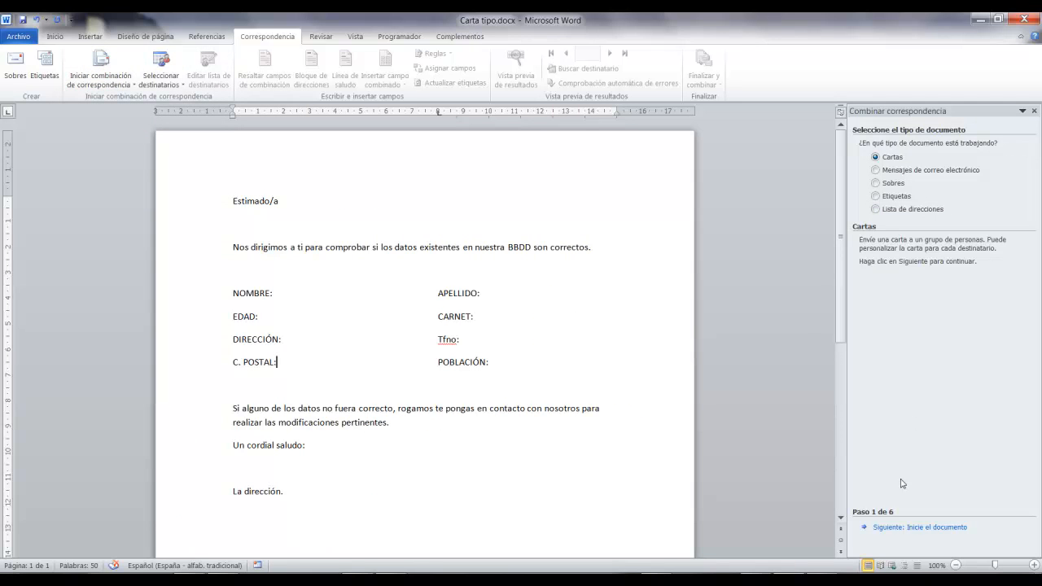
click(895, 527)
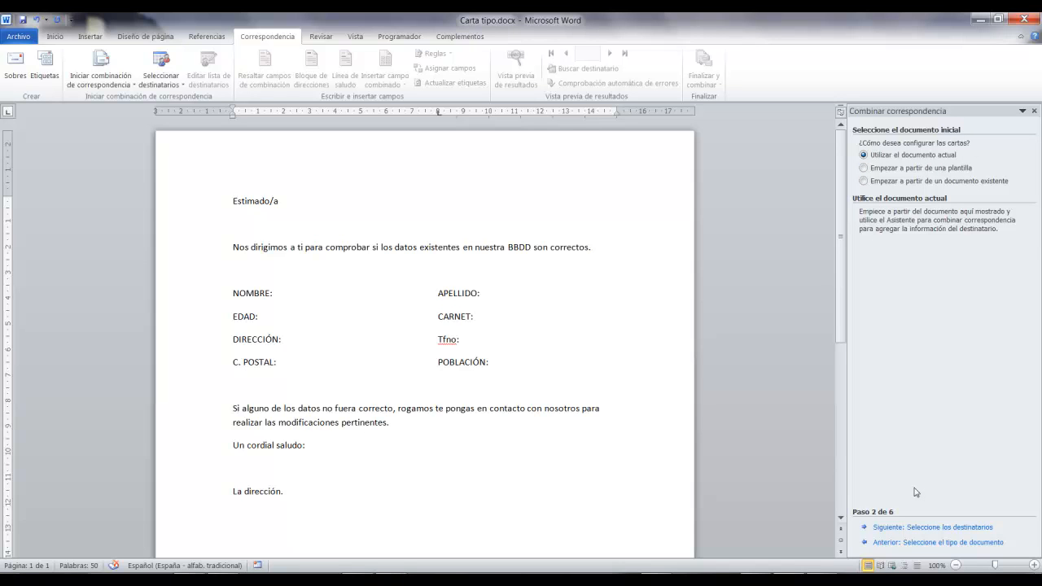
click(930, 527)
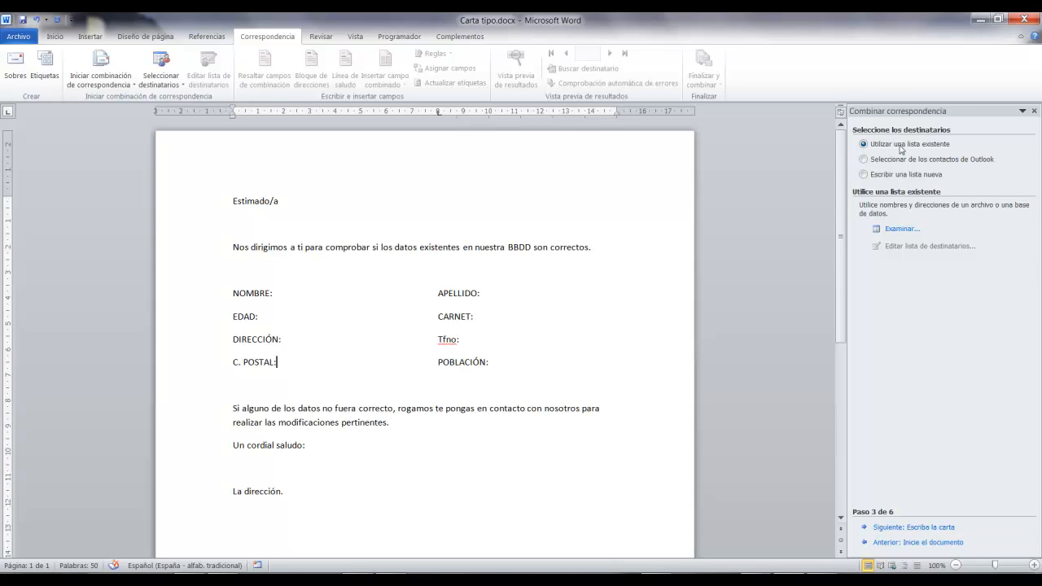
- Load Mi lista1.mdb from the Mis archivos de origen de datos folder in Documentos as the existing recipient list
click(899, 229)
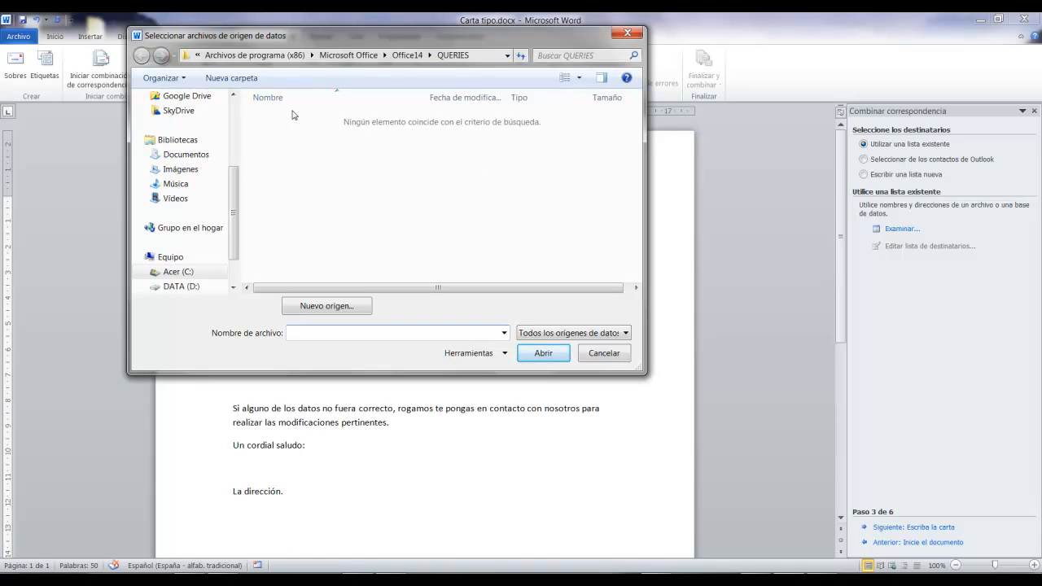
drag(235, 194, 236, 158)
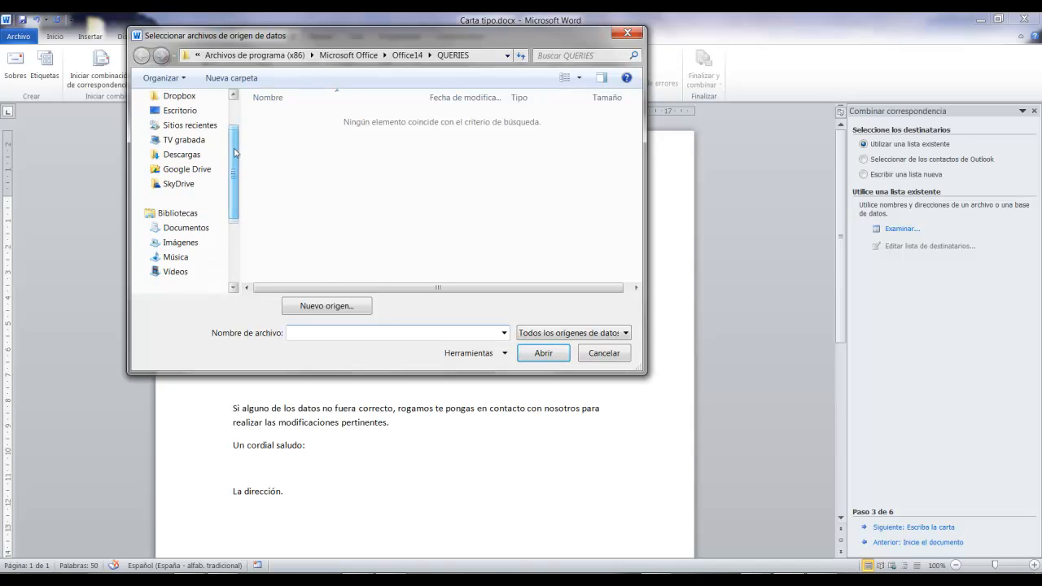
click(187, 231)
drag(637, 158, 637, 193)
double_click(442, 230)
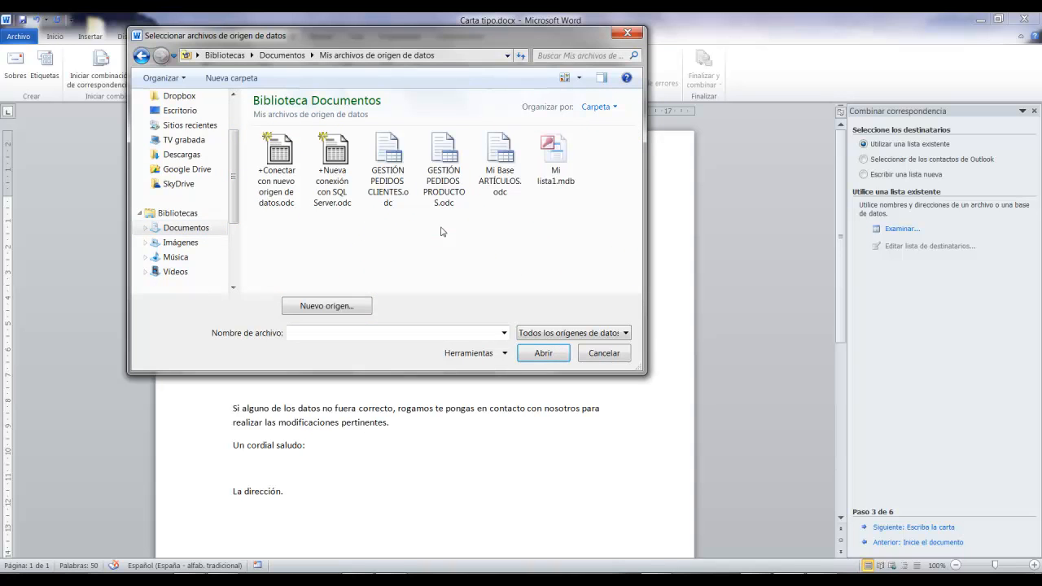
click(553, 162)
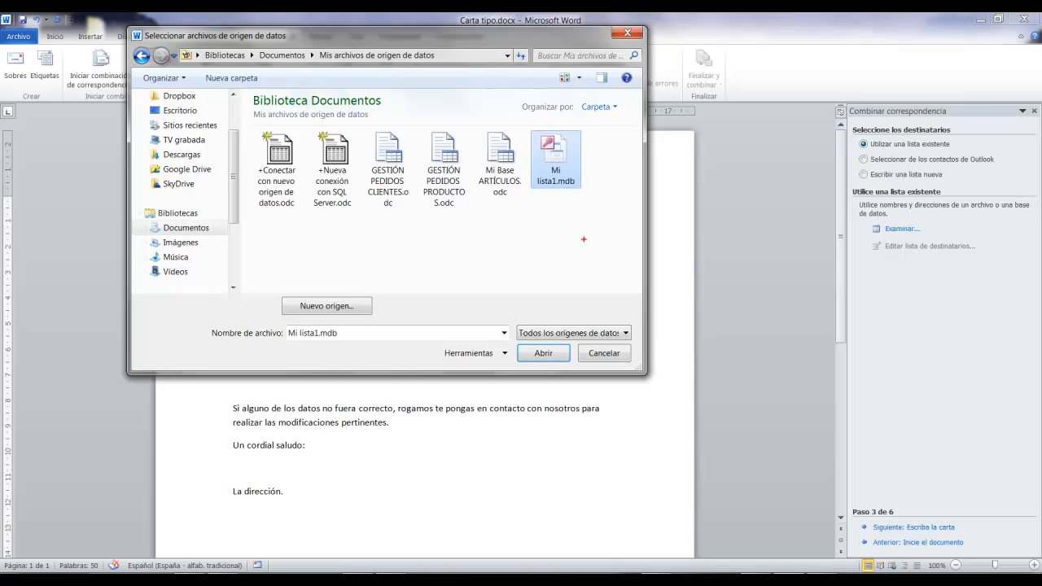
drag(557, 197, 519, 266)
key(Caps_Lock)
key(Escape)
click(545, 355)
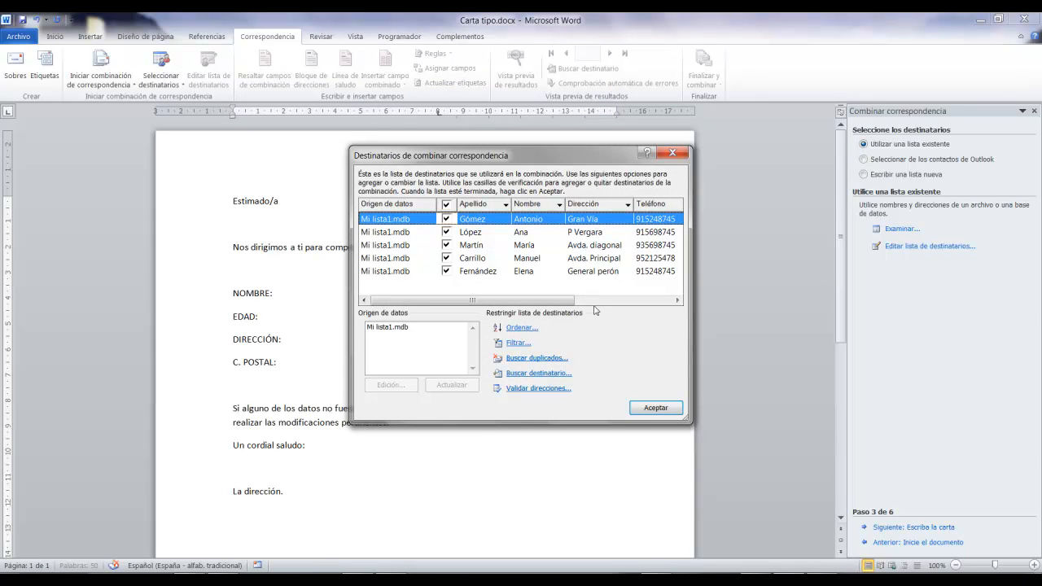
- Open the Mi lista1.mdb data source for editing from the merge recipients list
drag(569, 162, 653, 114)
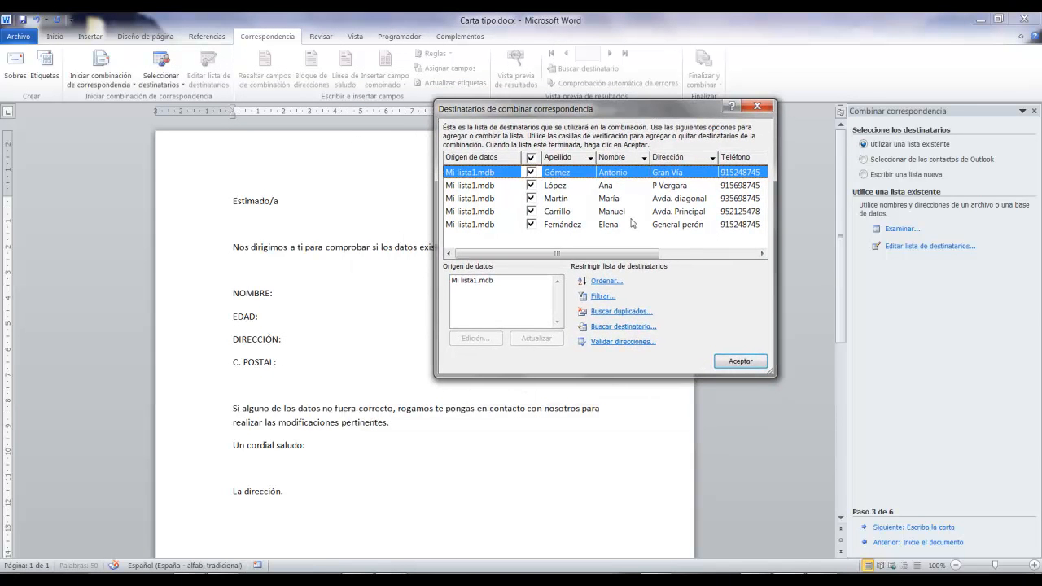
drag(446, 273, 504, 294)
drag(491, 289, 702, 456)
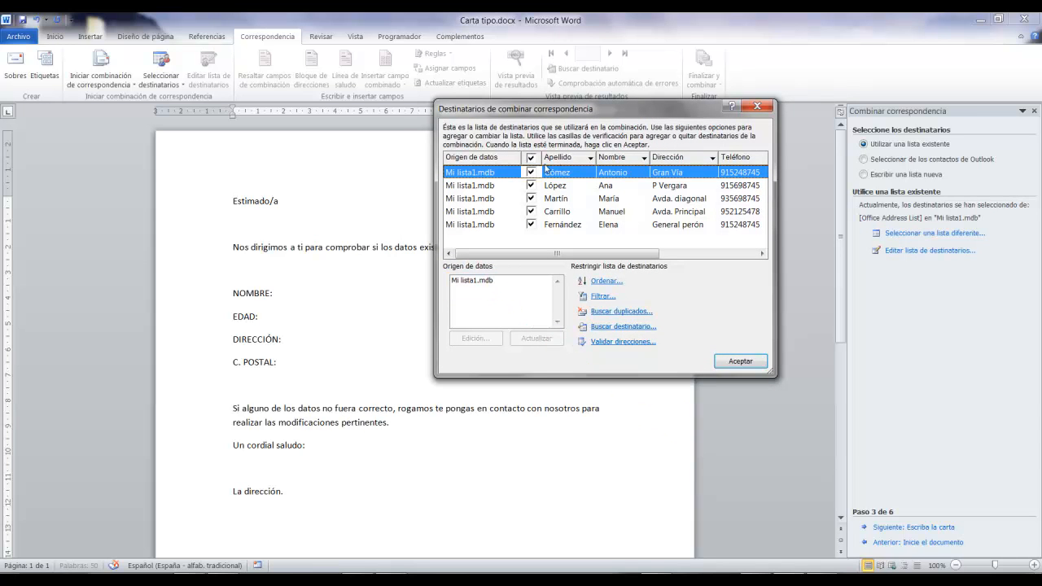
click(488, 281)
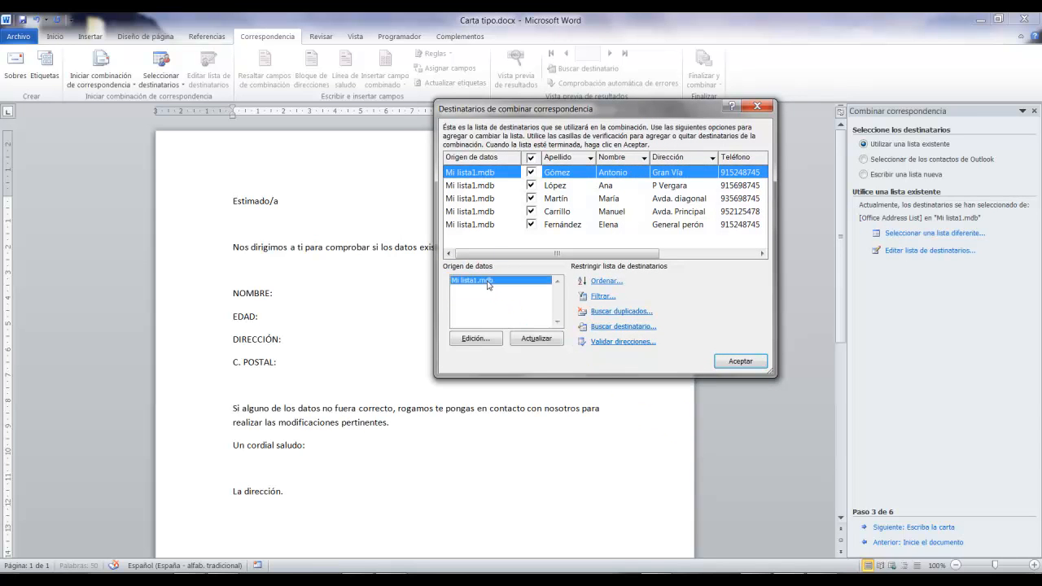
click(489, 343)
drag(504, 158, 575, 117)
- Customize the data source columns, saving pending changes, and add a field named Población after C Postal
click(533, 363)
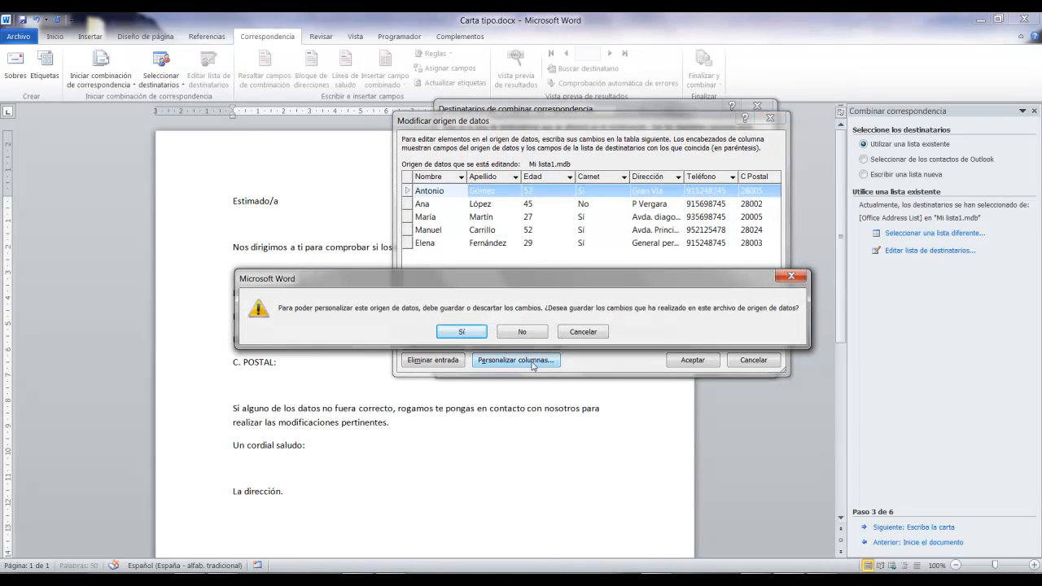
drag(549, 274, 492, 134)
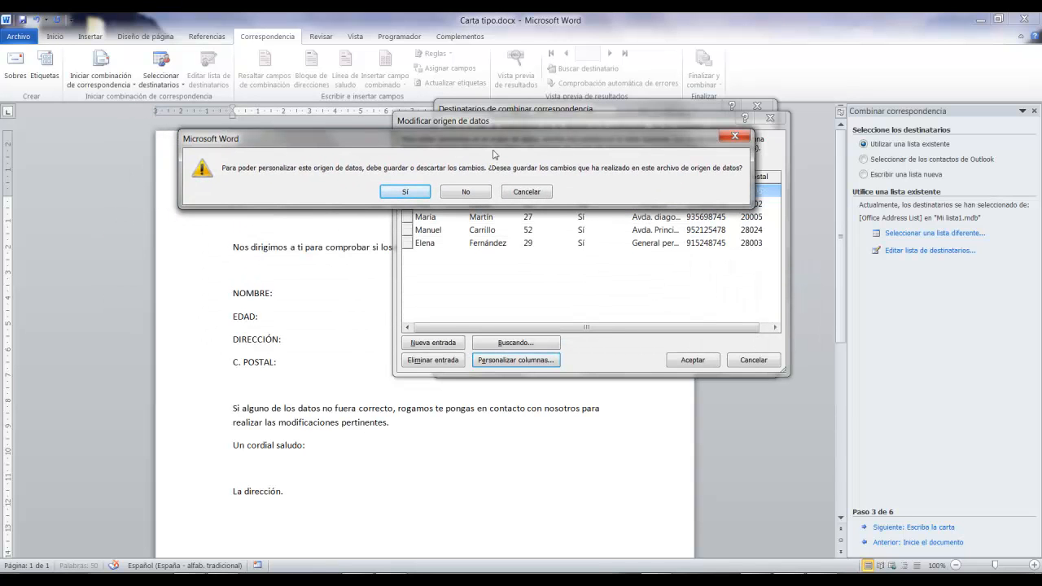
click(406, 192)
drag(533, 202, 418, 203)
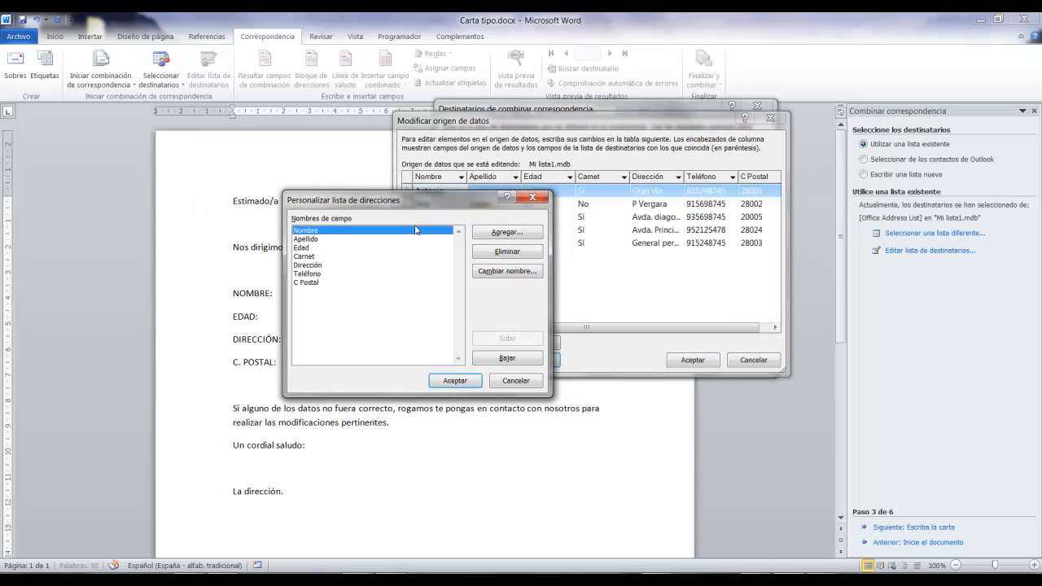
click(321, 283)
click(493, 234)
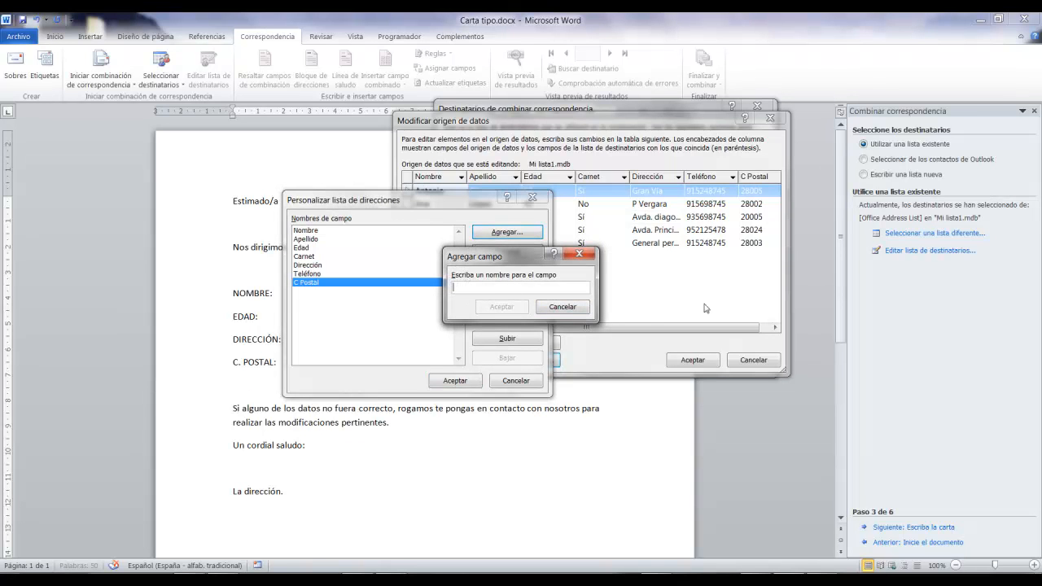
text(P)
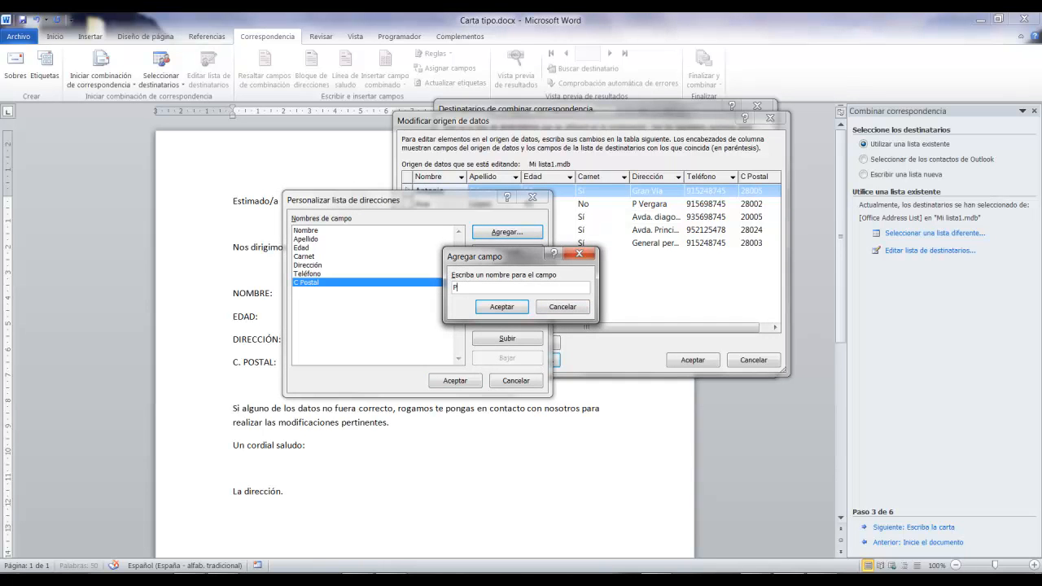
text(oblación)
click(498, 306)
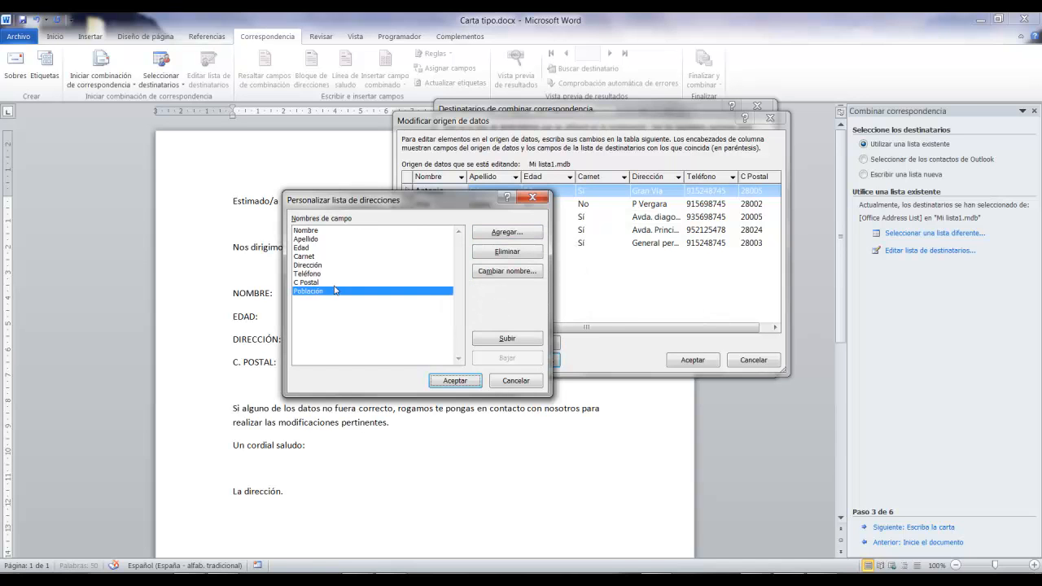
click(455, 380)
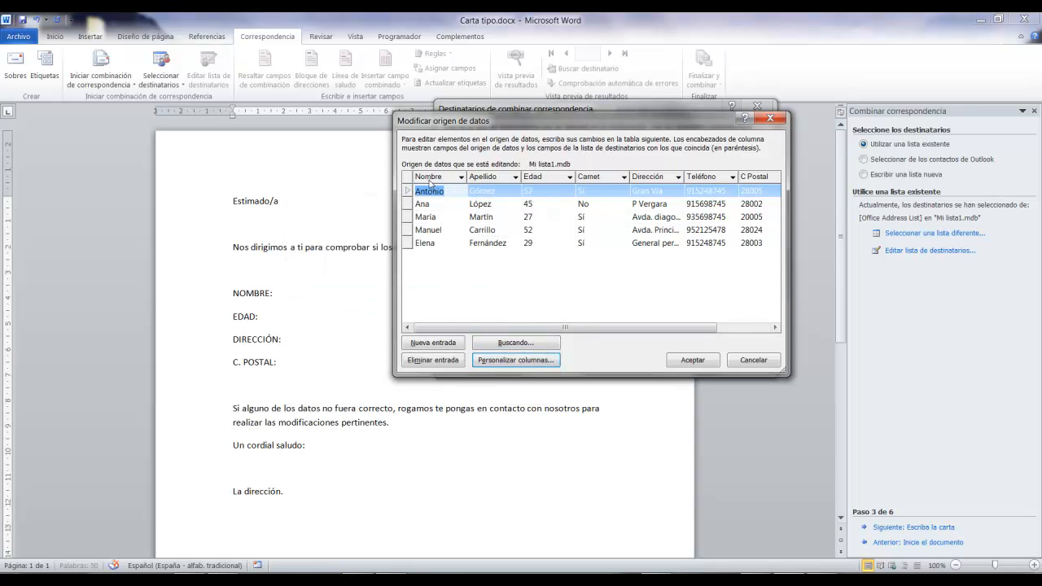
- Fill in Población for the first three recipients with Madrid, Madrid and Barcelona
drag(588, 328, 711, 329)
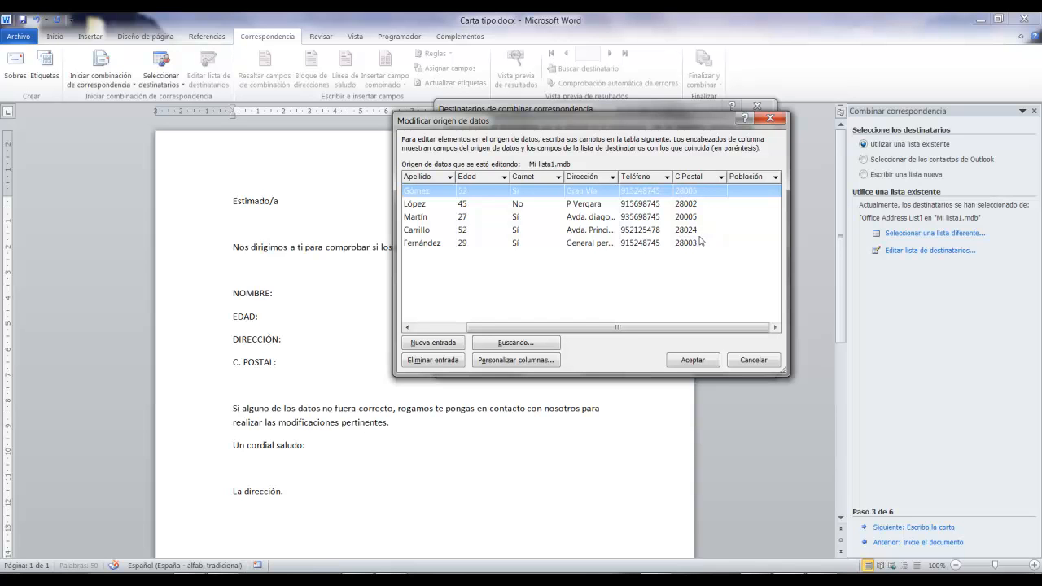
click(695, 217)
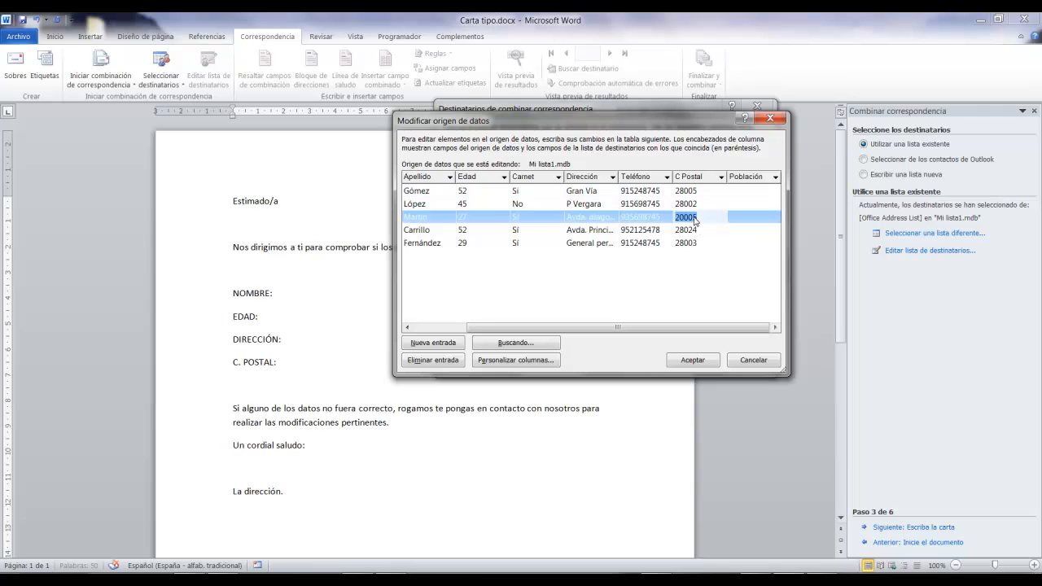
click(709, 233)
click(706, 218)
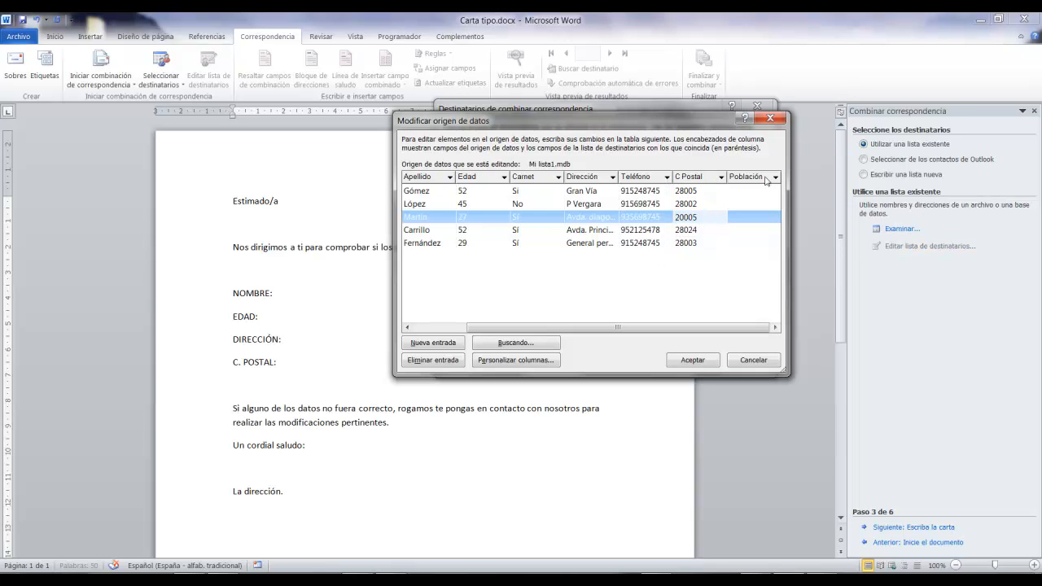
click(762, 189)
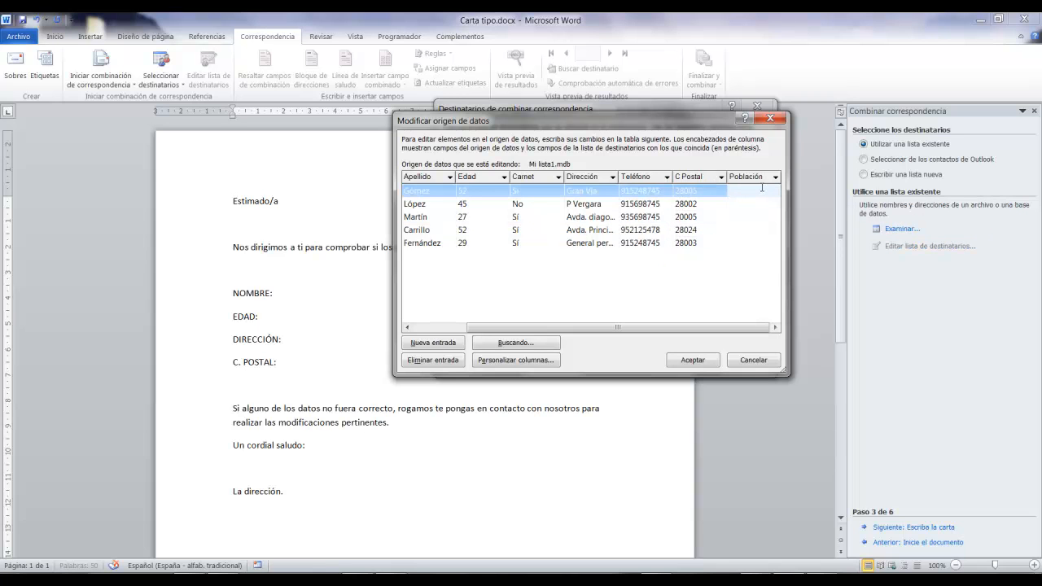
text(Madrid)
key(Down)
text(Madrid)
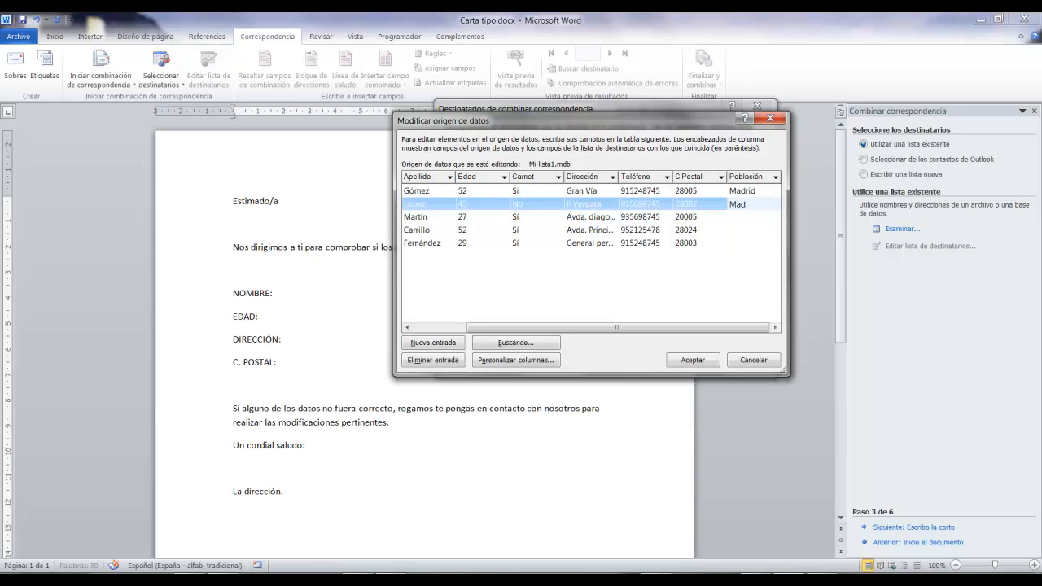
key(Down)
text(Barcelona)
key(Tab)
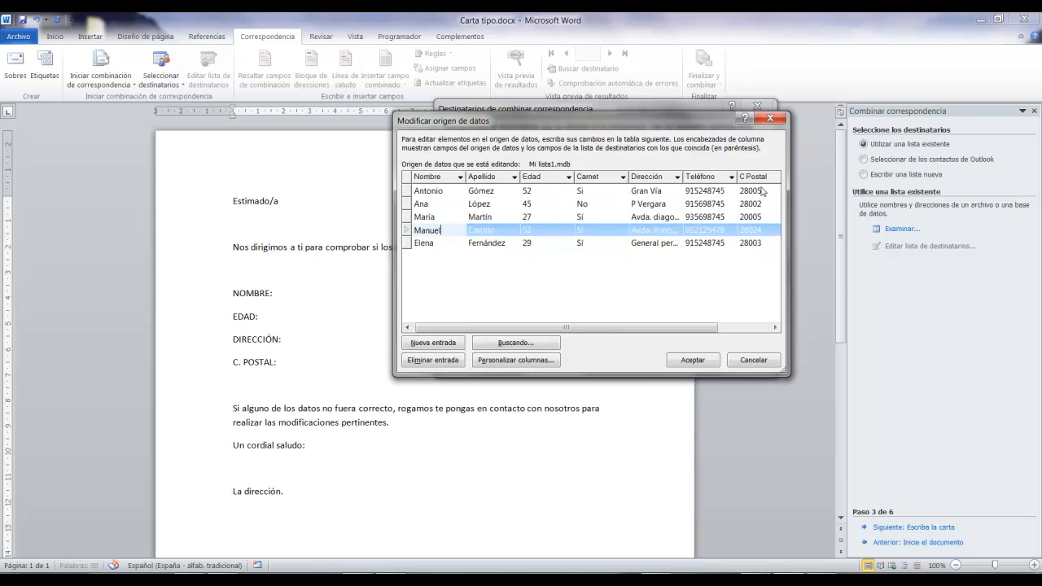
- Fill in Población with Madrid for the last two recipients in the data source
drag(653, 328, 705, 328)
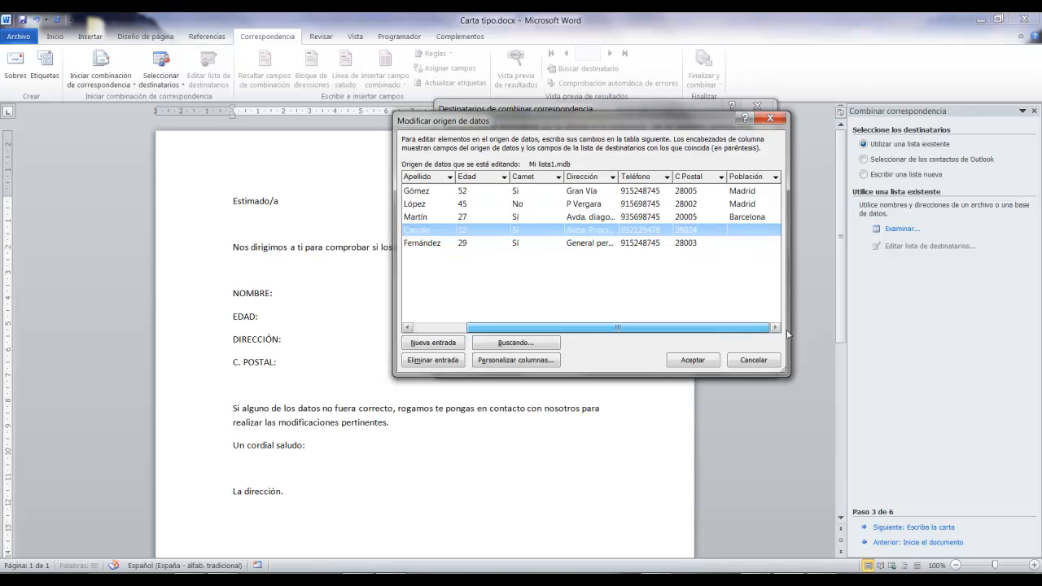
click(756, 230)
text(Ma)
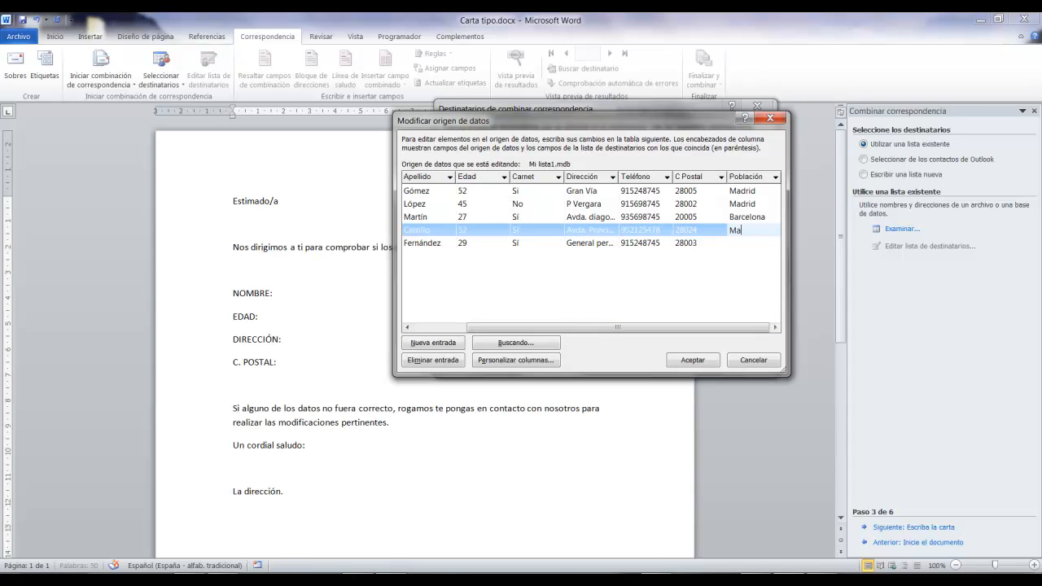
text(drid)
click(741, 242)
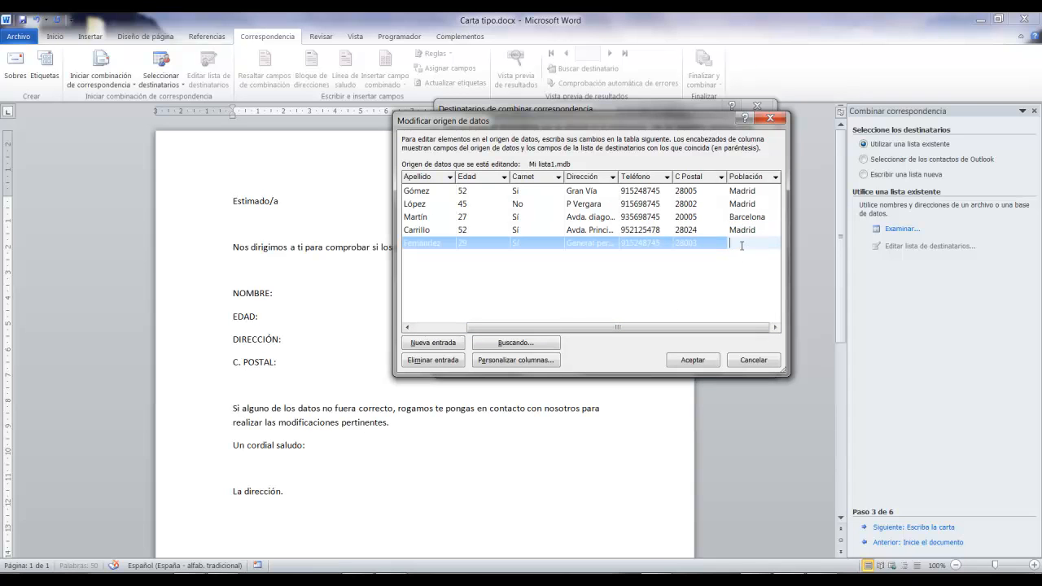
text(Madrid)
- Save the data source changes to Mi lista1.mdb and accept the merge recipients list
click(704, 364)
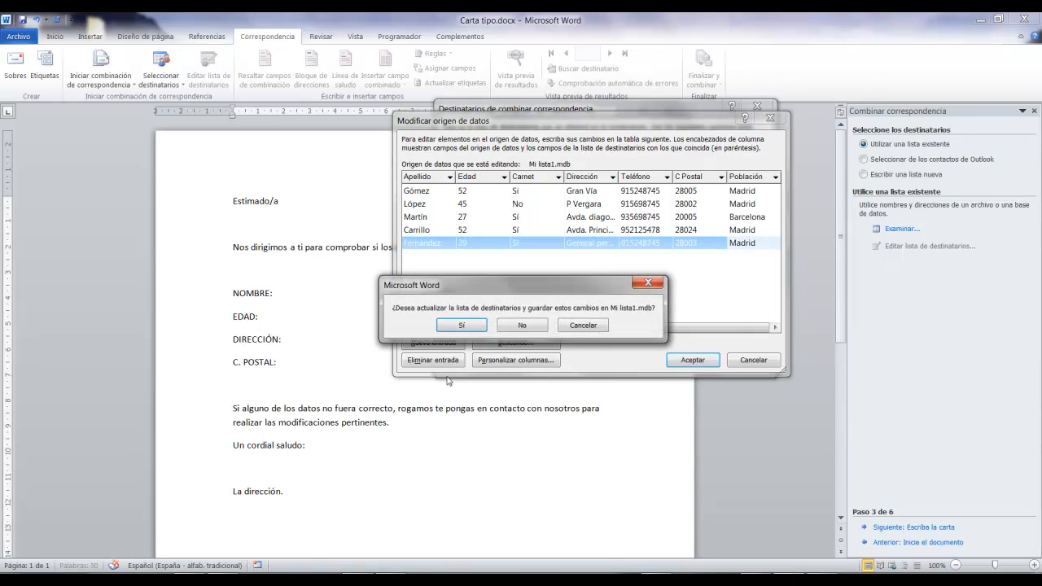
drag(451, 286, 493, 241)
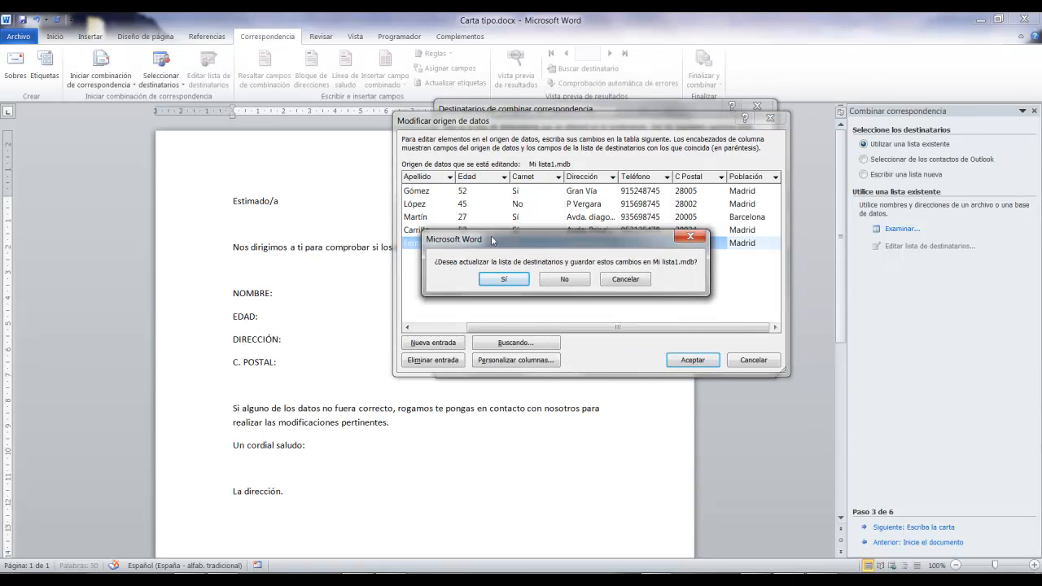
click(503, 279)
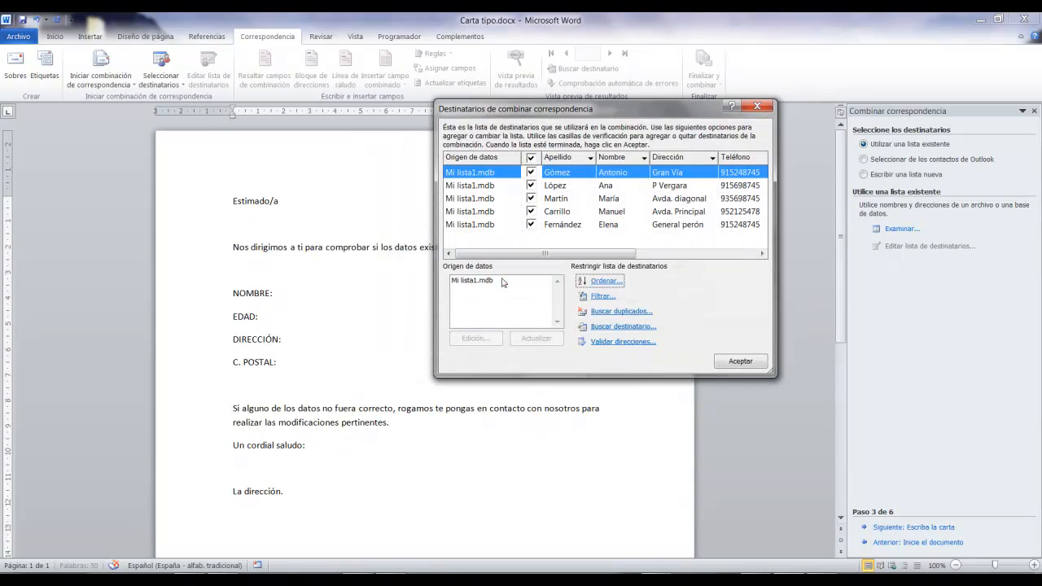
click(732, 365)
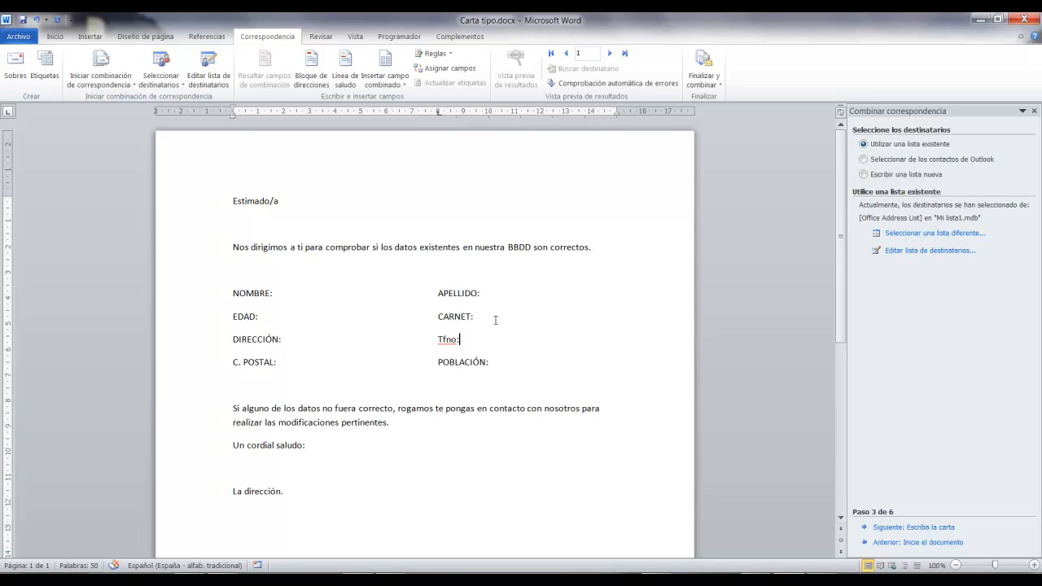
- Add a blank paragraph after the sentence ending in "modificaciones pertinentes."
scroll(450, 383, down, 1)
drag(220, 358, 628, 407)
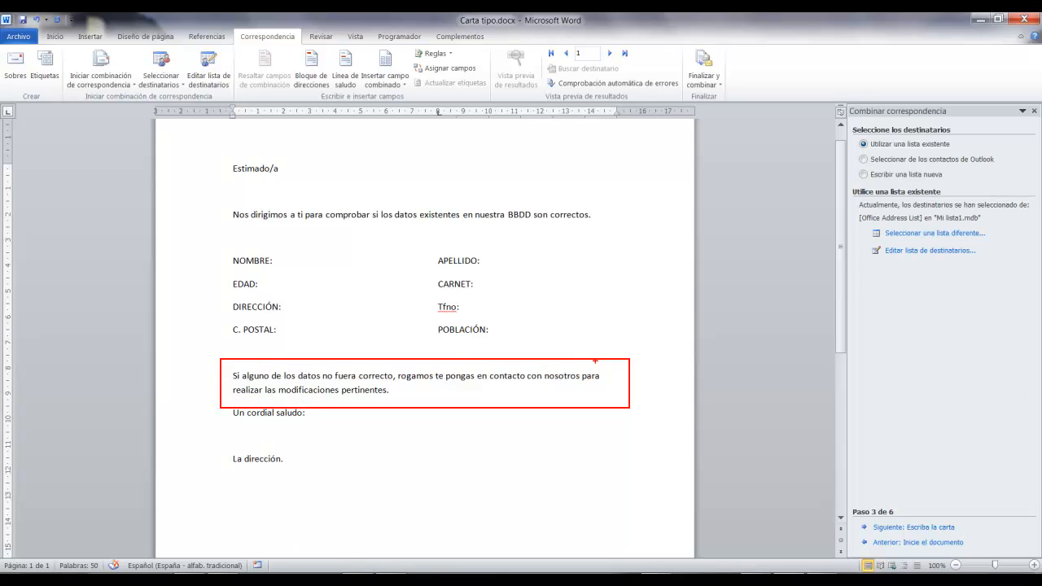
key(Escape)
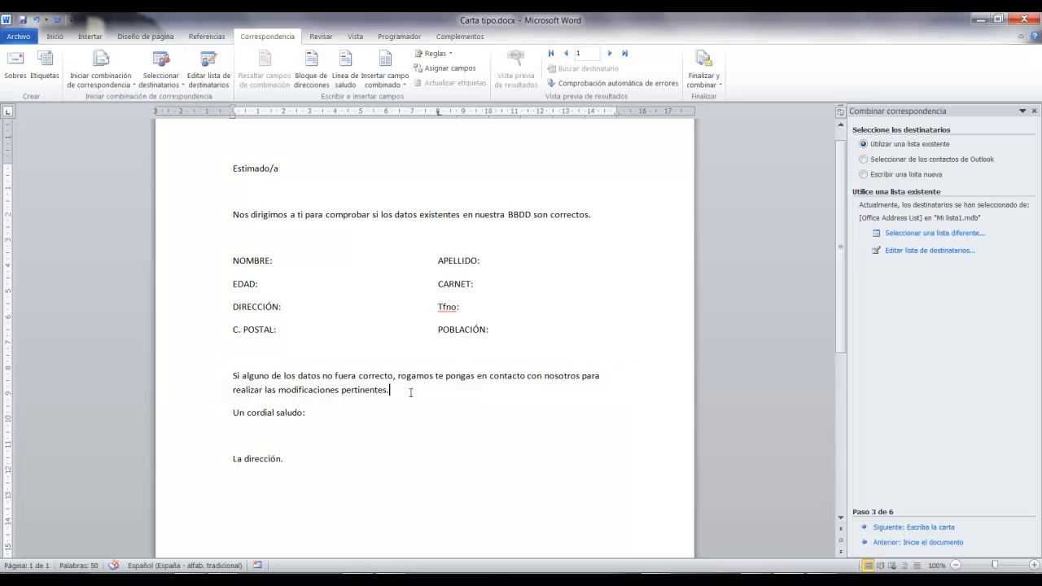
click(410, 392)
key(Return)
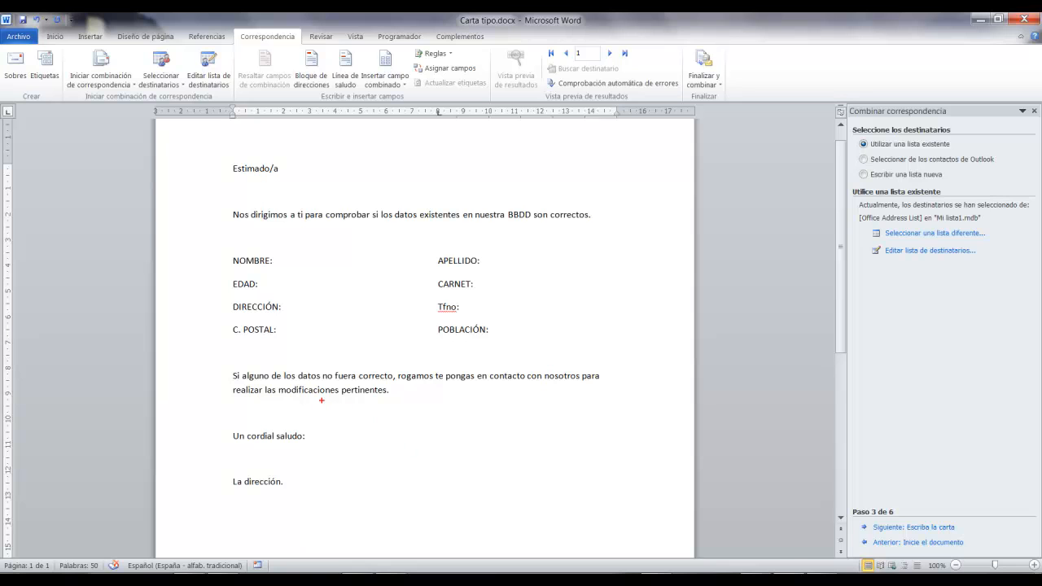
- Insert the Nombre merge field after "Estimado/a" in the letter's greeting
drag(314, 416, 454, 416)
key(Escape)
click(303, 168)
click(384, 75)
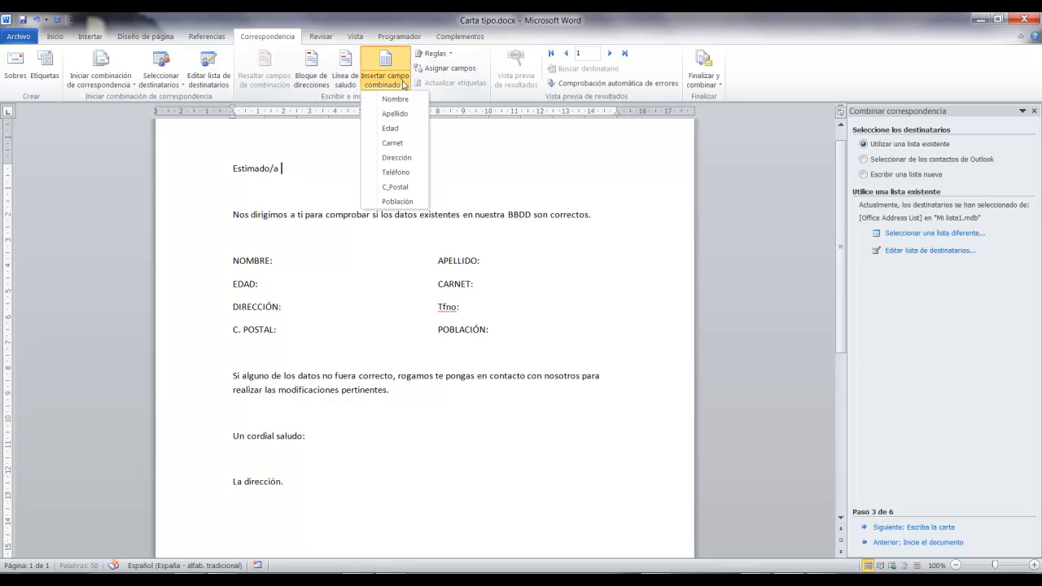
click(394, 99)
- Insert the Nombre merge field after the NOMBRE: label and turn on highlighting of merge fields
click(310, 263)
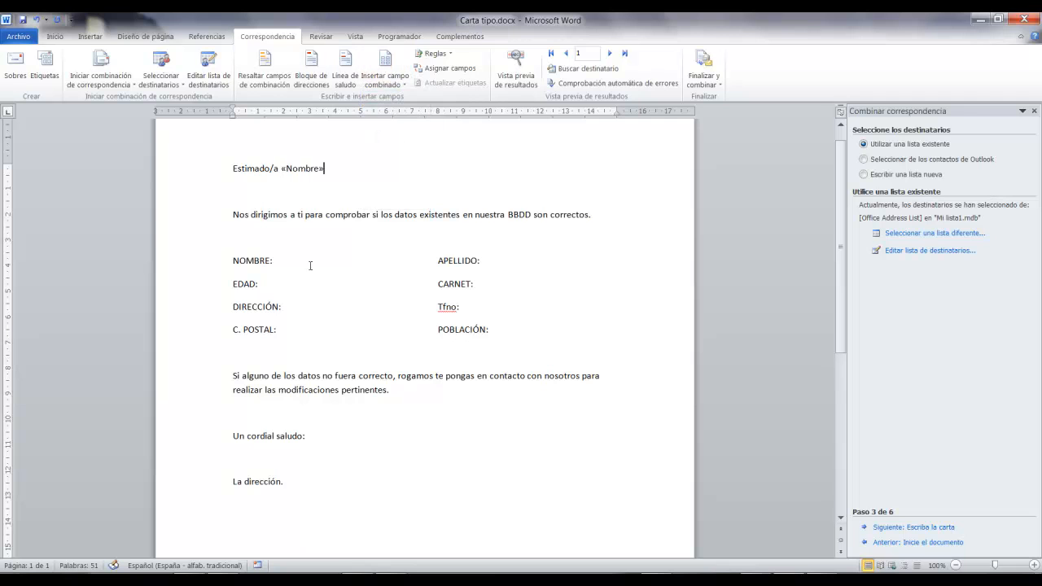
click(404, 87)
click(395, 99)
click(268, 77)
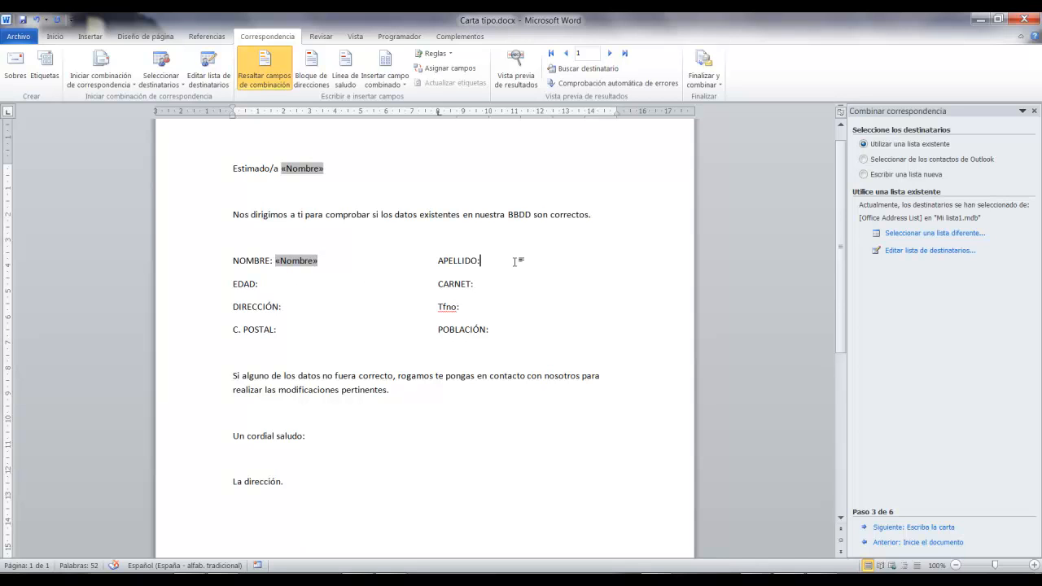
- Insert the Apellido merge field after APELLIDO: and the Edad merge field after EDAD:
click(400, 82)
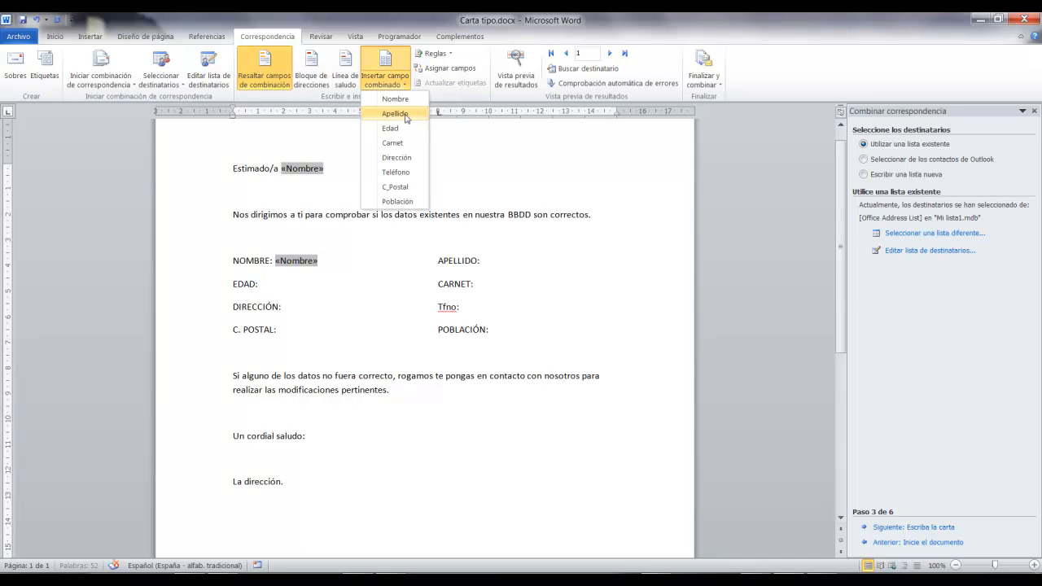
click(395, 113)
click(306, 284)
click(398, 82)
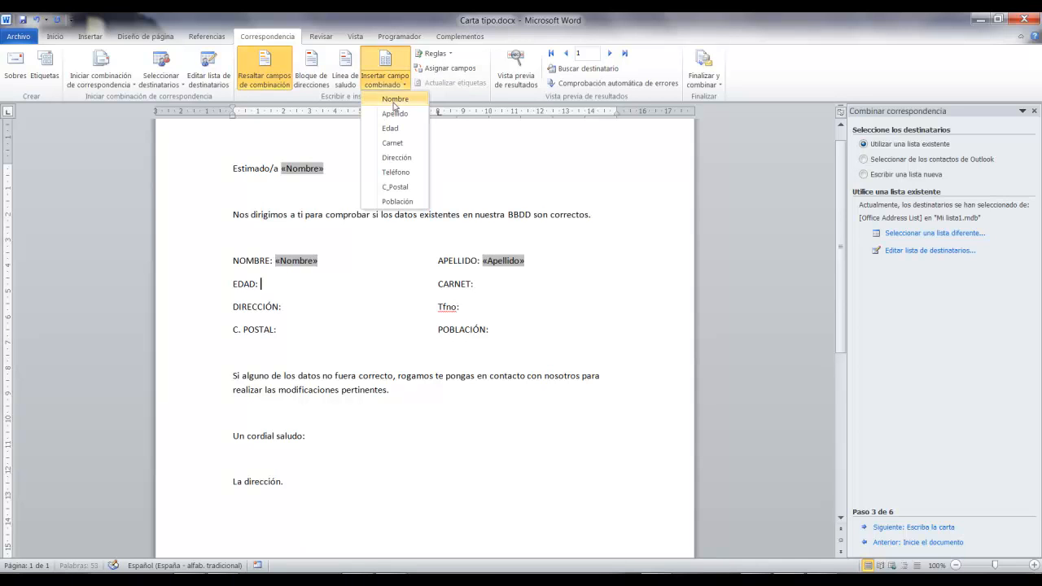
click(390, 128)
- Insert the Carnet merge field after CARNET: and the Dirección merge field after DIRECCIÓN:
click(488, 279)
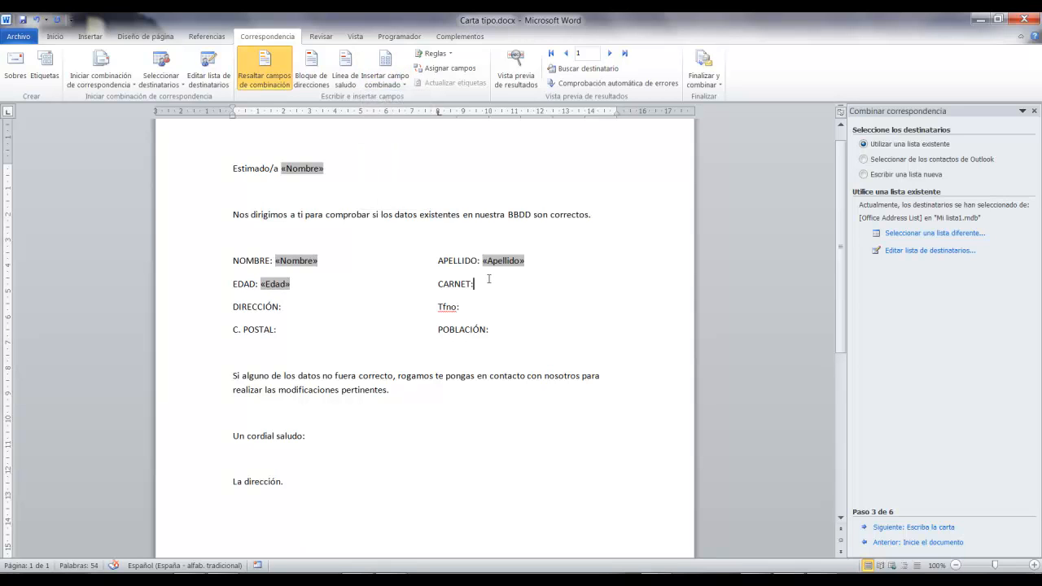
click(399, 81)
click(394, 143)
click(295, 306)
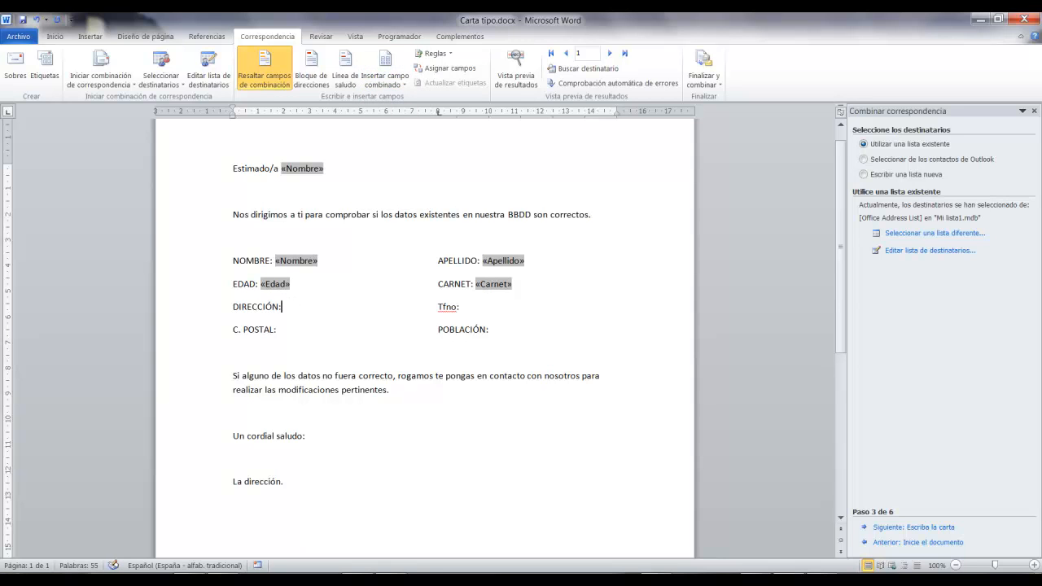
click(385, 82)
click(396, 161)
- Insert the Teléfono merge field after Tfno: and the C_Postal merge field after C. POSTAL:
click(491, 307)
click(387, 80)
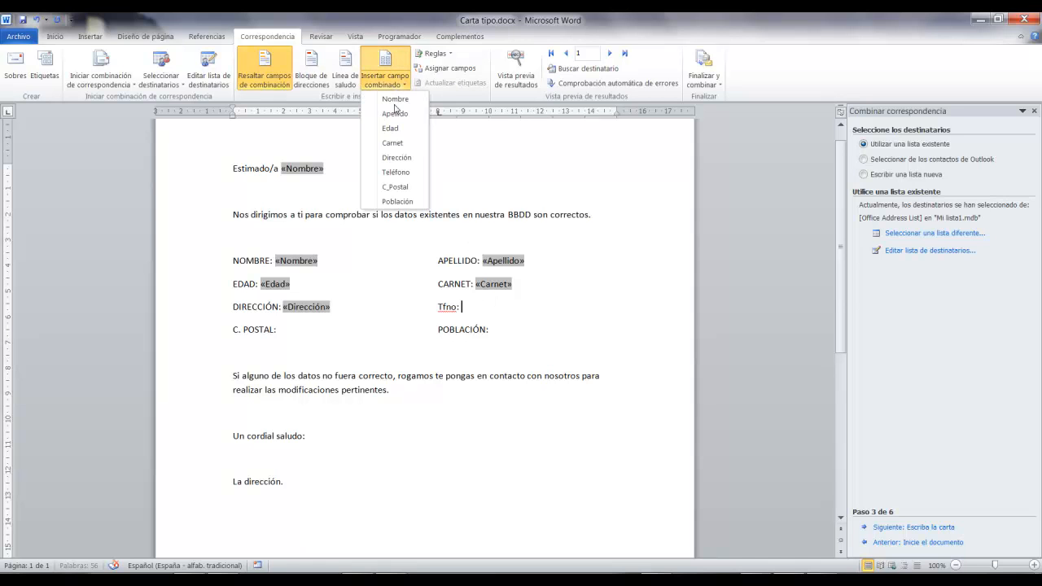
click(396, 173)
click(301, 330)
click(385, 82)
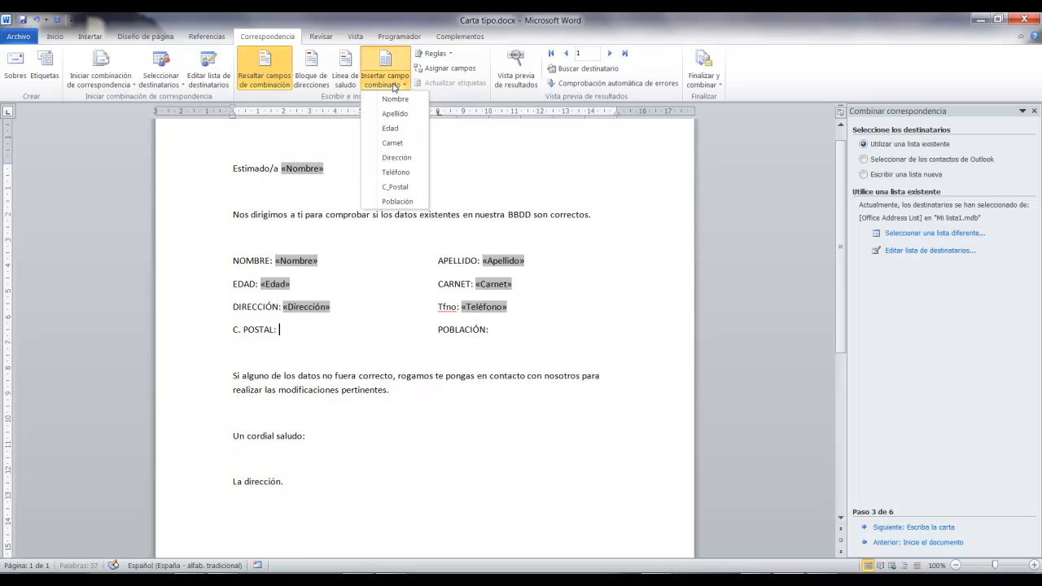
click(394, 187)
- Insert the Población merge field after the POBLACIÓN: label
click(506, 329)
click(385, 81)
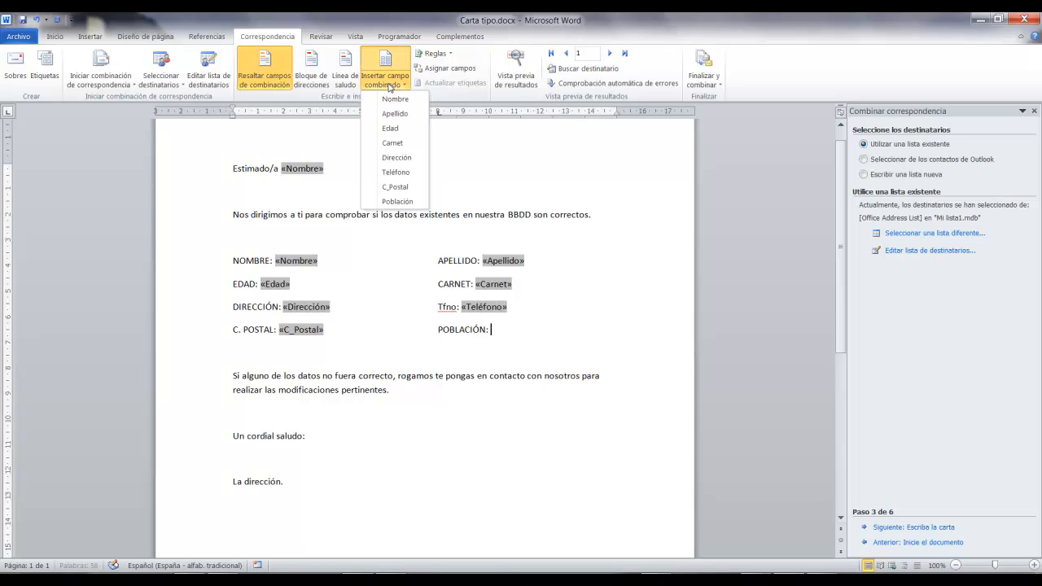
click(395, 201)
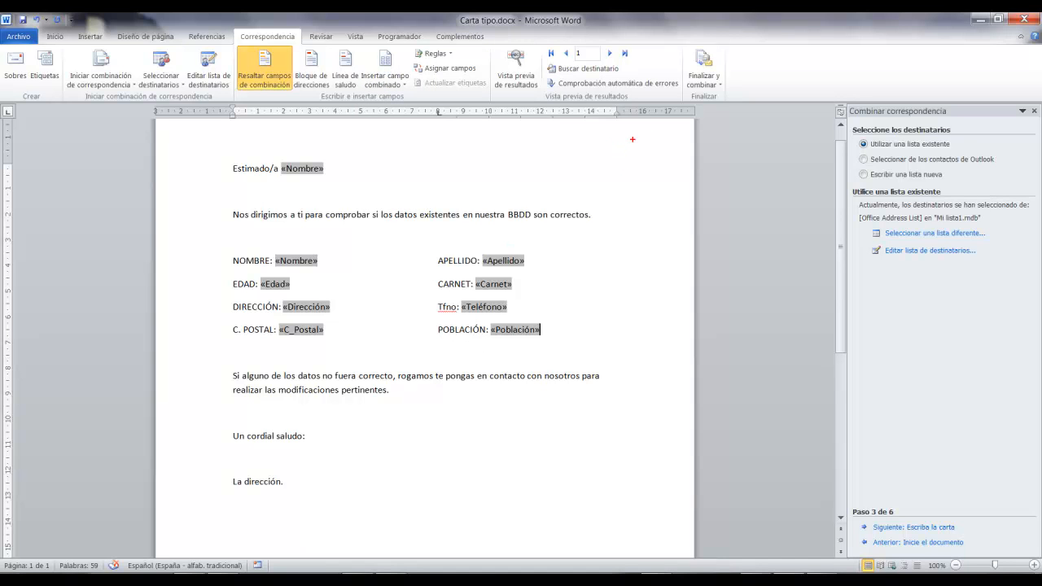
mouse_move(673, 41)
mouse_down()
mouse_move(742, 107)
mouse_move(672, 119)
mouse_move(580, 183)
mouse_move(572, 205)
mouse_up()
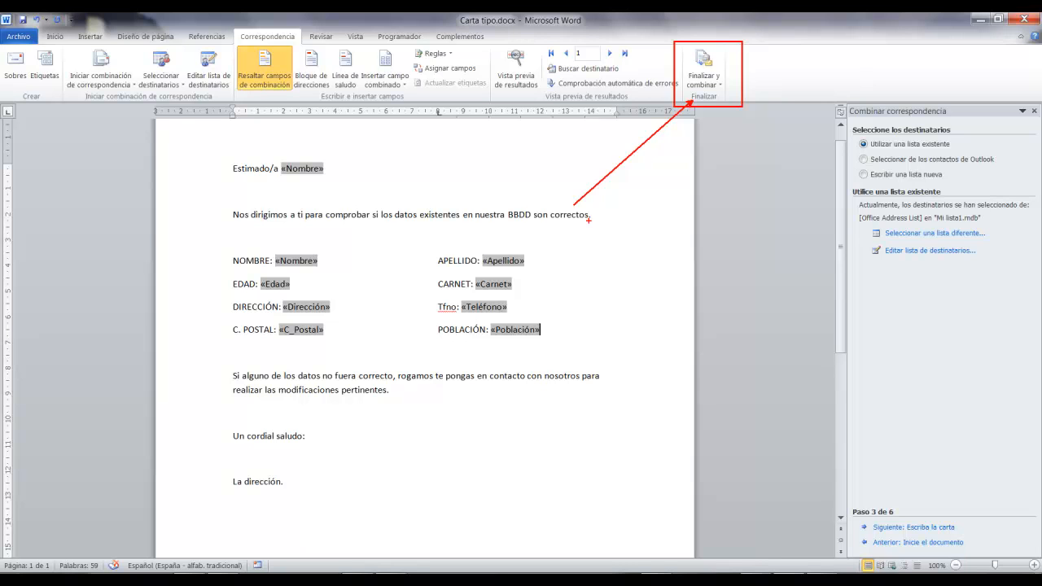
key(Escape)
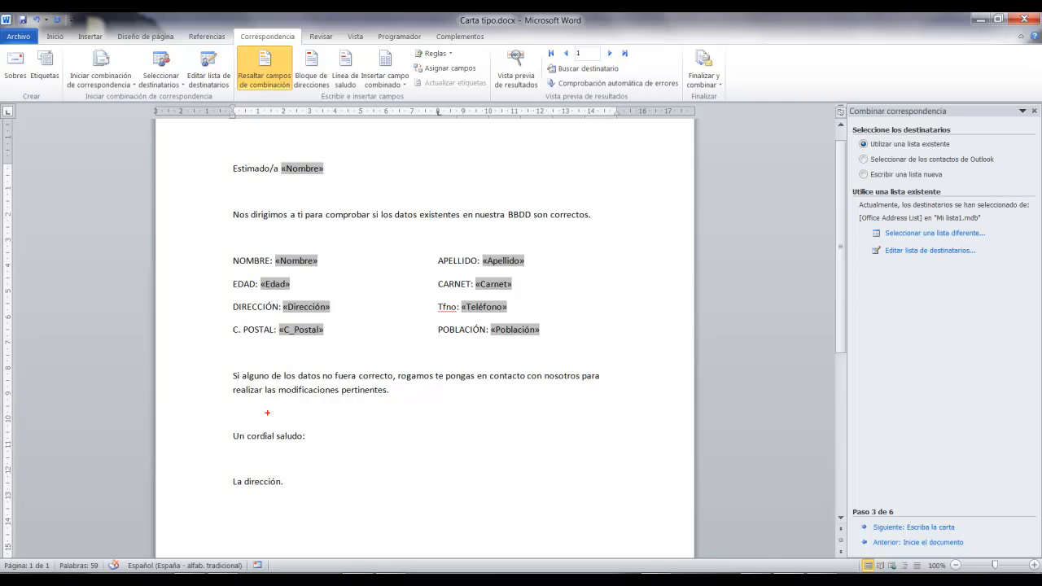
mouse_move(233, 401)
mouse_down()
mouse_move(545, 446)
mouse_move(651, 439)
mouse_move(643, 430)
mouse_up()
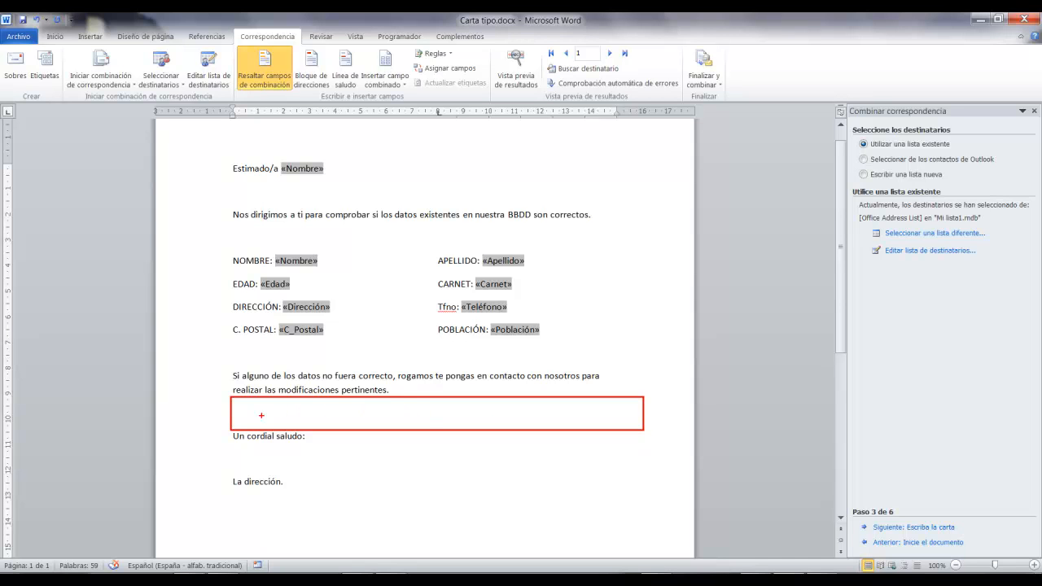
key(Escape)
- Start a Si...Entonces...Sino merge rule in the blank paragraph above "Un cordial saludo:" and move its dialog up the page
click(231, 413)
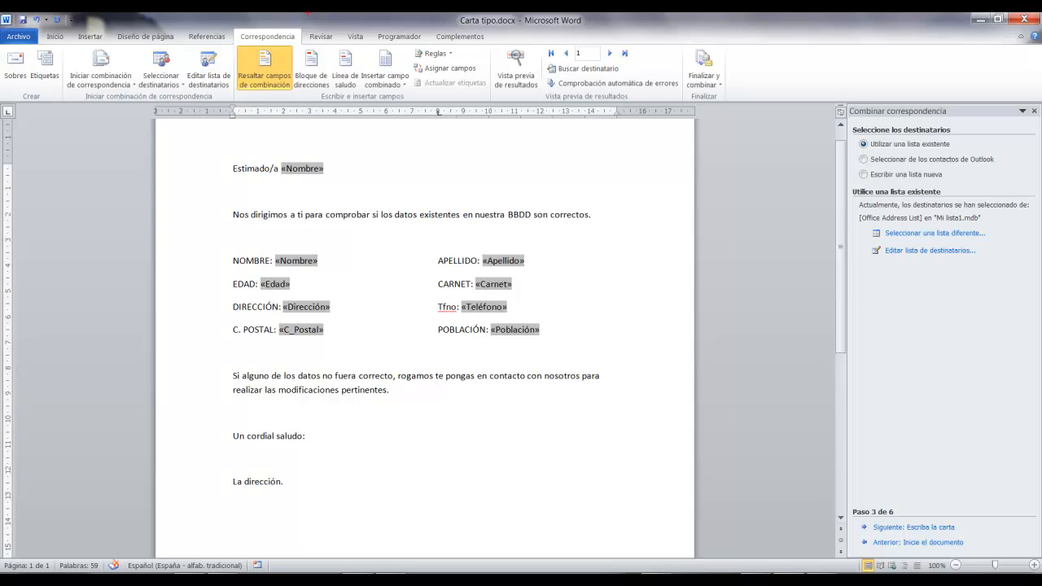
drag(230, 23, 304, 52)
mouse_move(407, 42)
mouse_down()
mouse_move(417, 55)
mouse_move(461, 63)
mouse_move(630, 440)
mouse_up()
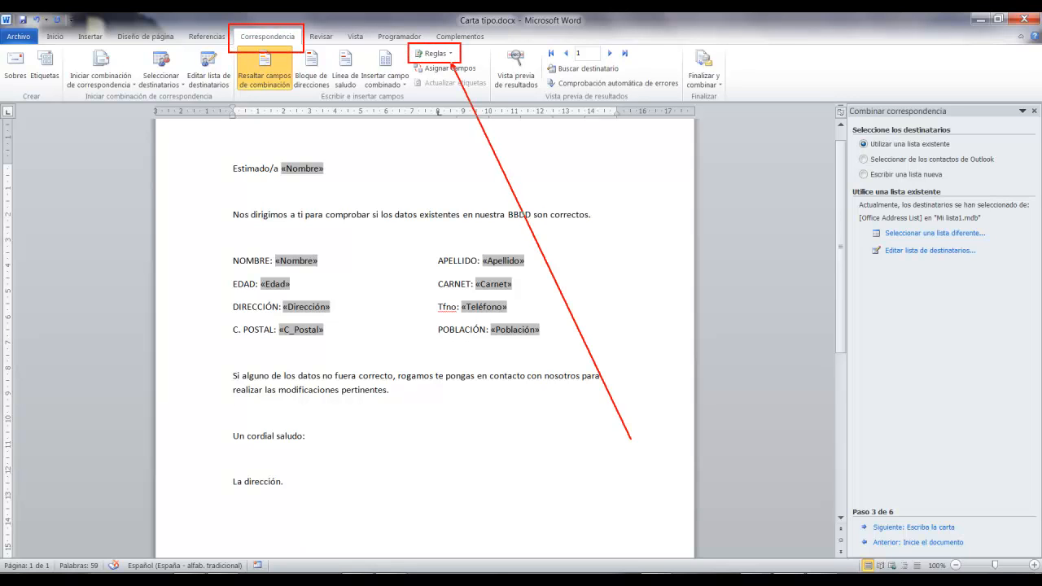
click(450, 54)
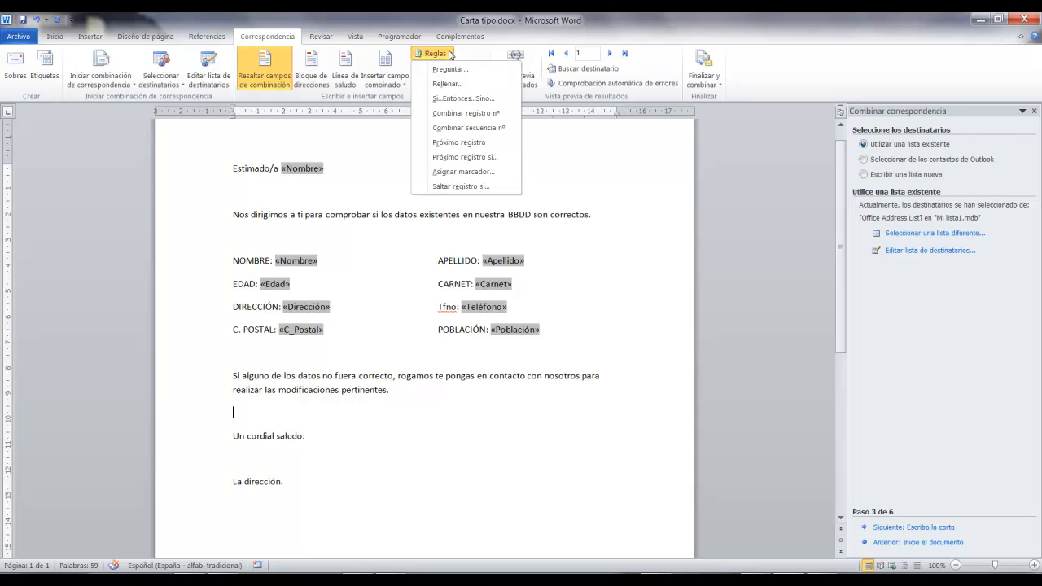
key(ctrl+2)
key(Escape)
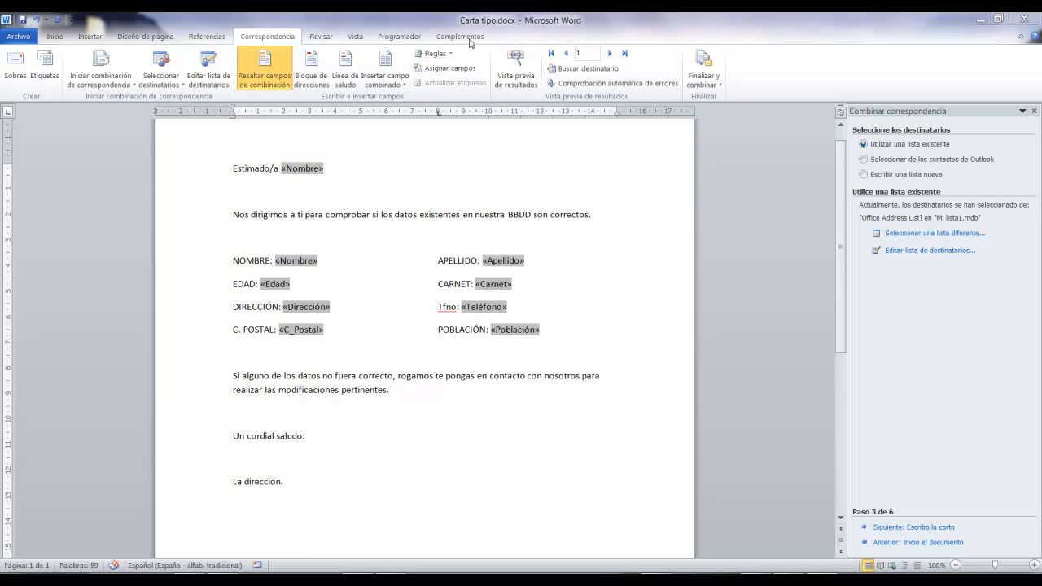
click(445, 55)
key(ctrl+1)
click(451, 65)
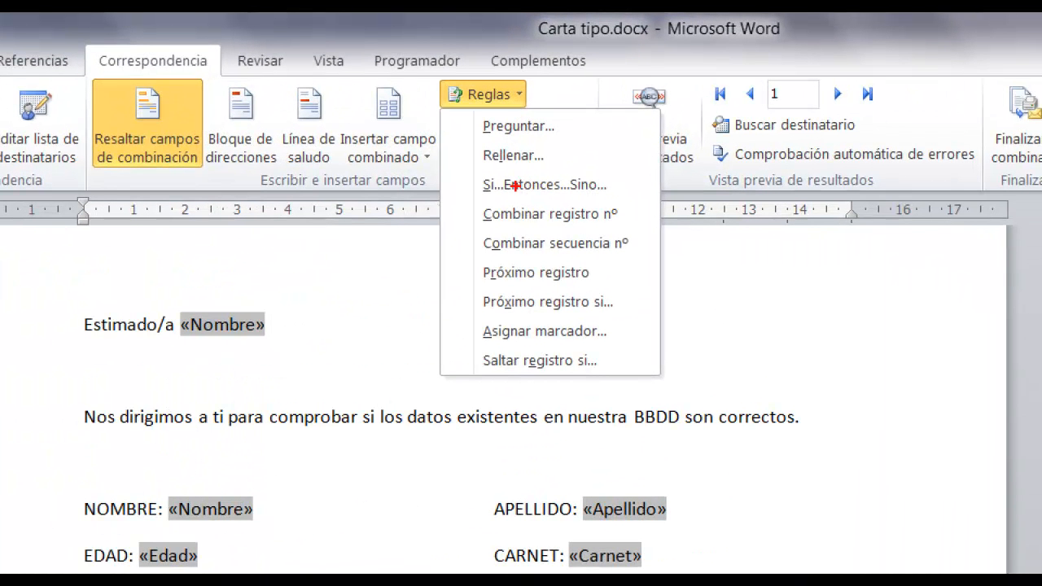
mouse_move(462, 166)
mouse_down()
mouse_move(505, 184)
mouse_move(653, 202)
mouse_up()
drag(456, 202, 319, 271)
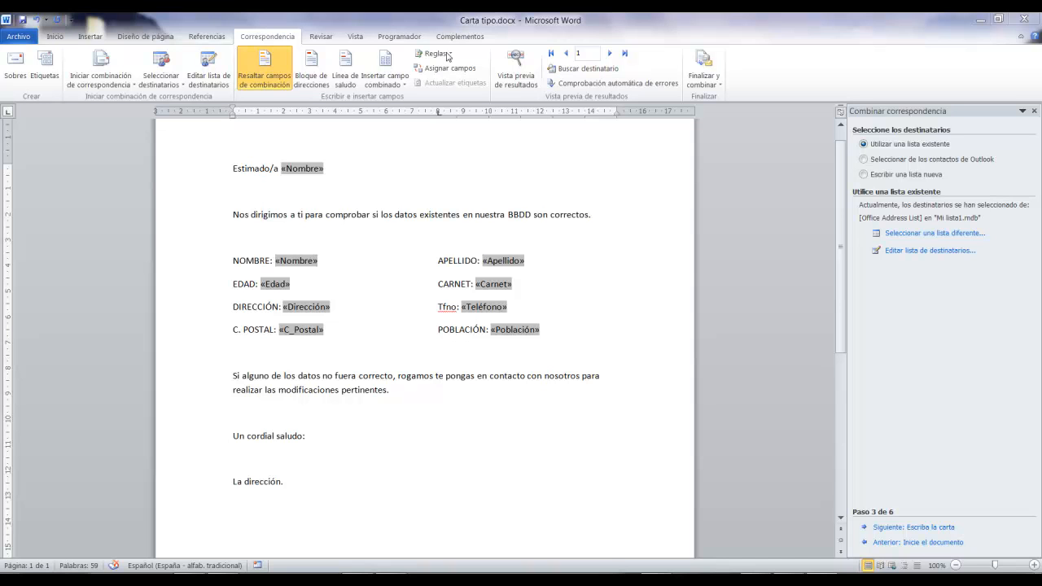
click(446, 54)
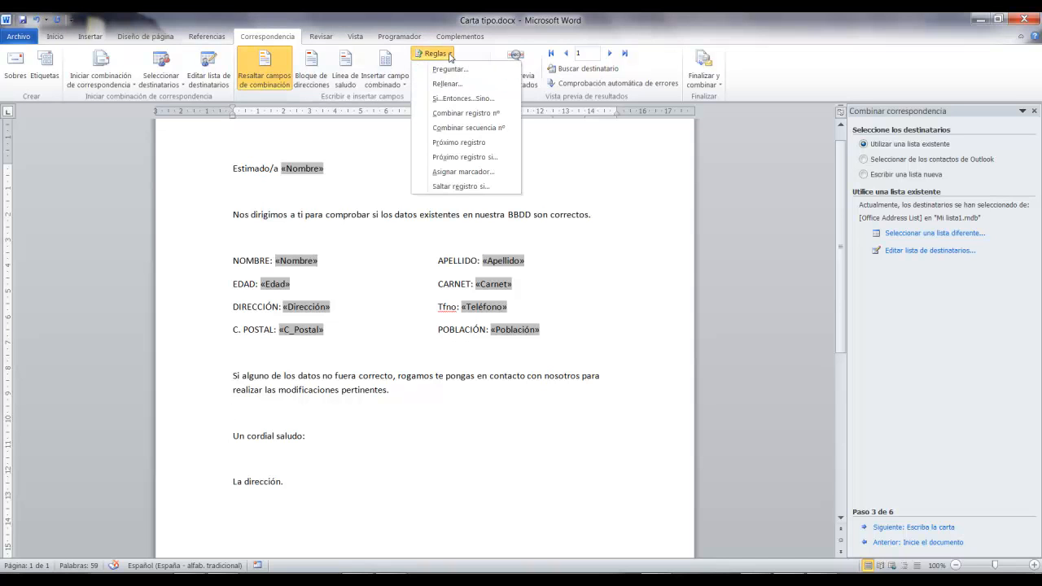
click(453, 101)
drag(516, 333, 579, 130)
click(400, 169)
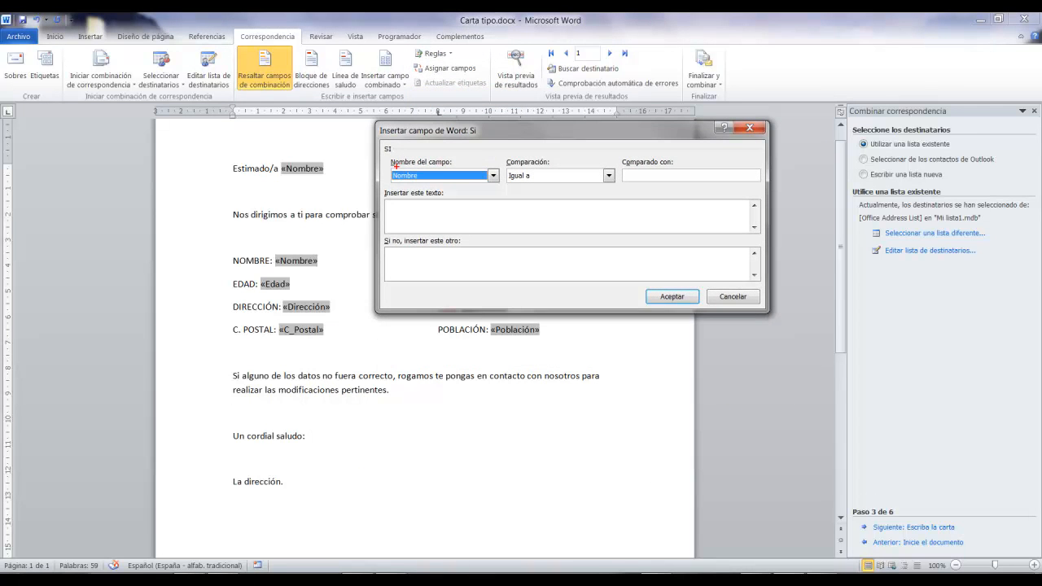
mouse_move(381, 139)
mouse_down()
mouse_move(680, 195)
mouse_move(779, 192)
mouse_up()
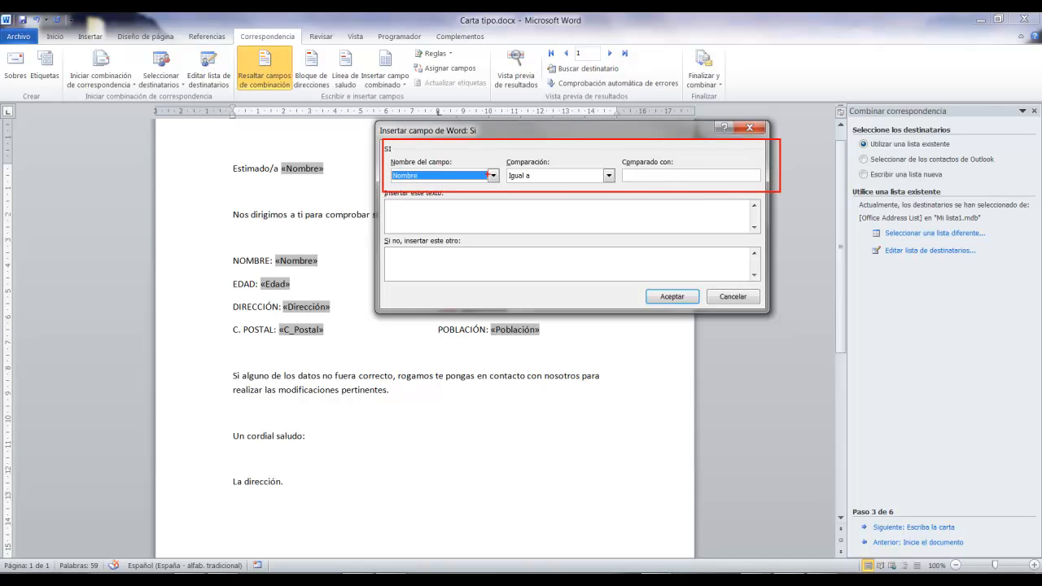
drag(376, 182, 202, 176)
drag(376, 217, 200, 218)
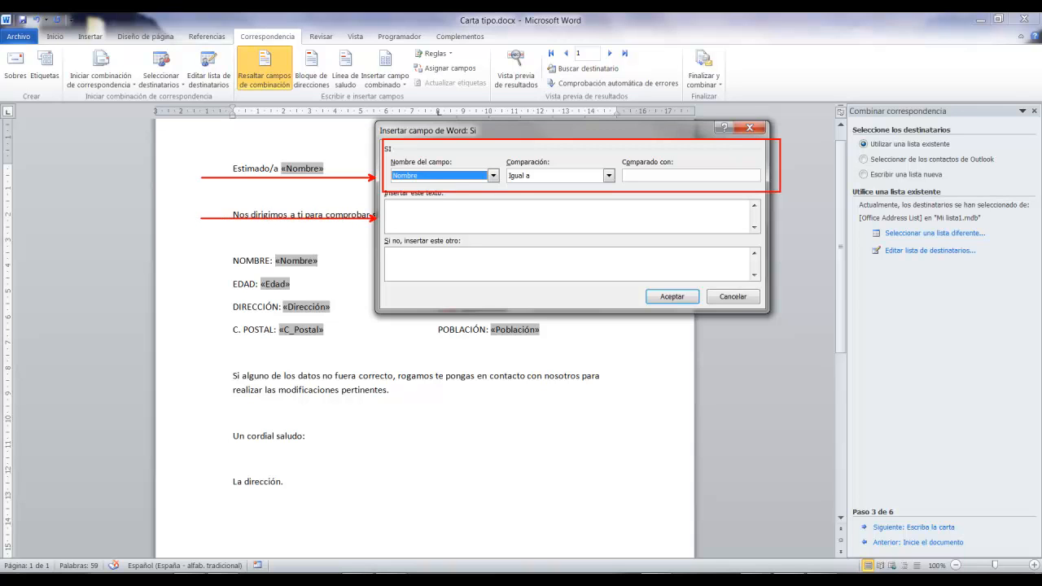
mouse_move(382, 262)
mouse_down()
mouse_move(119, 264)
mouse_move(173, 261)
mouse_up()
key(Escape)
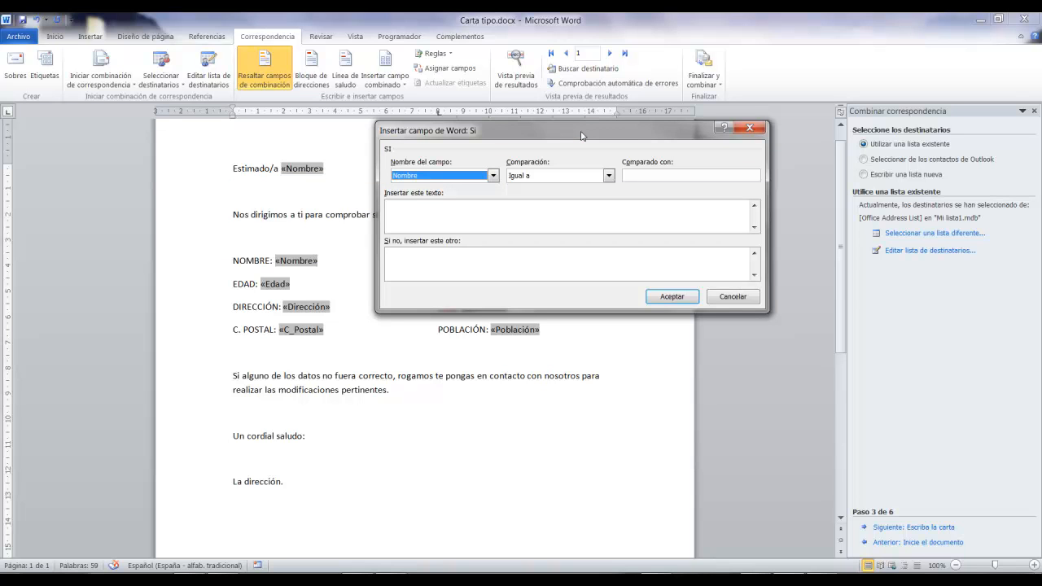
- Set the rule's condition to the Población field being equal to Madrid
click(494, 176)
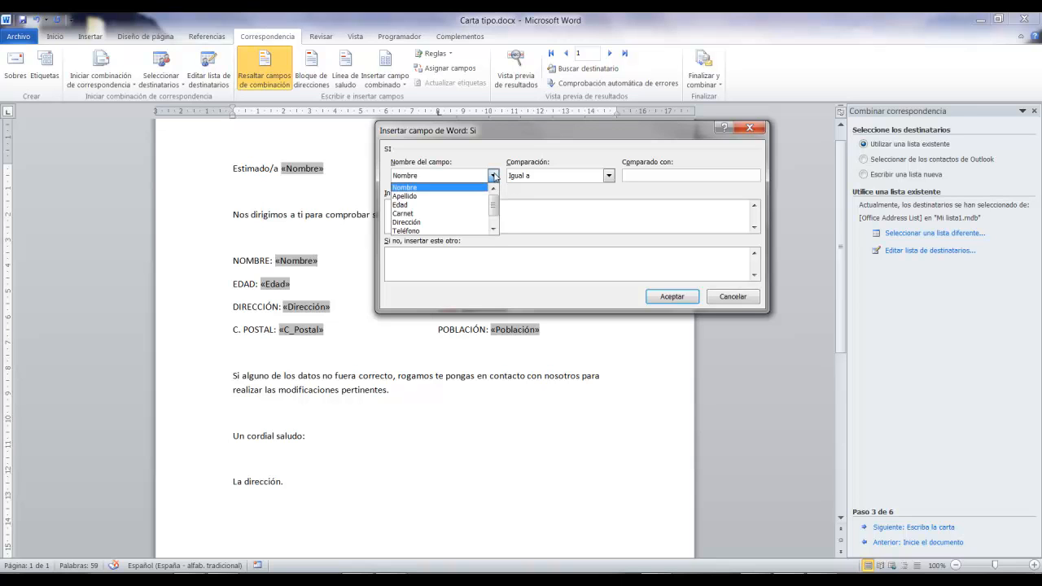
scroll(436, 221, down, 1)
click(430, 231)
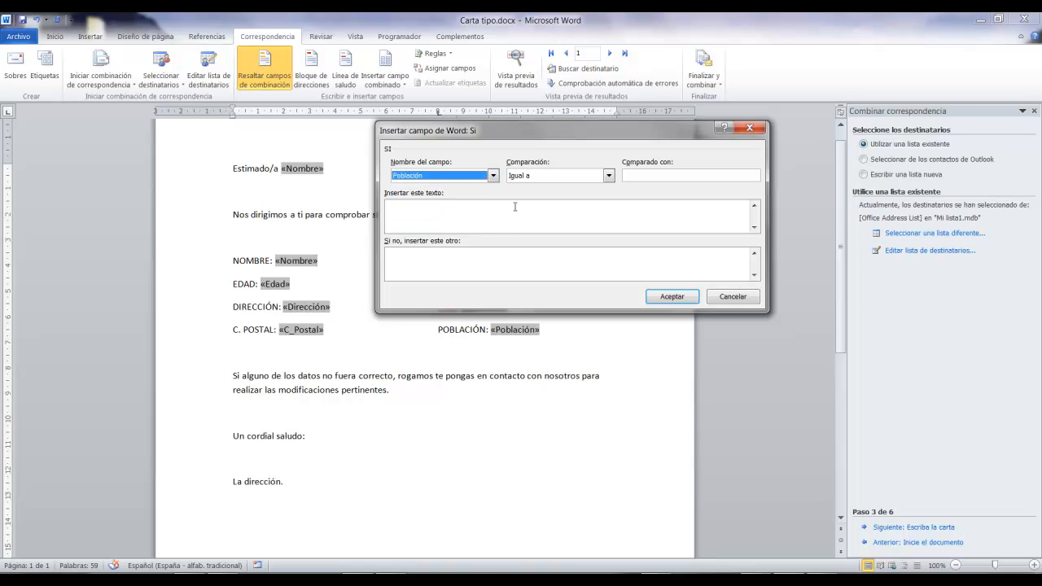
click(650, 175)
text(Madrid)
- Enter "Puedes acercarte a la Puerta del Sol y entregar el docuemento" as the text inserted when the condition is met
click(467, 220)
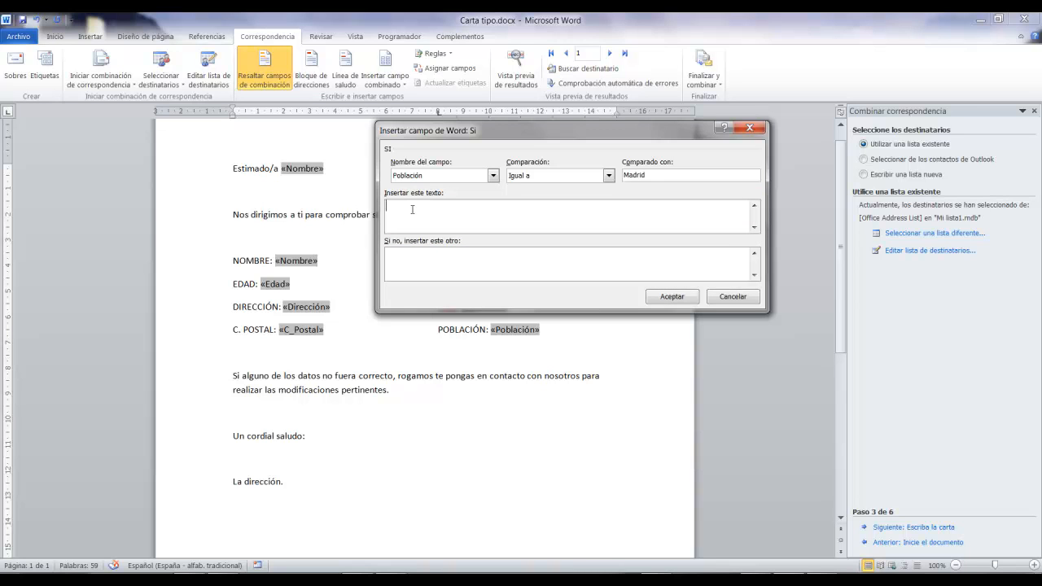
text(Puedes acercarte a la Puerta del Sol y entregar el docuemnto)
key(BackSpace)
key(BackSpace)
key(BackSpace)
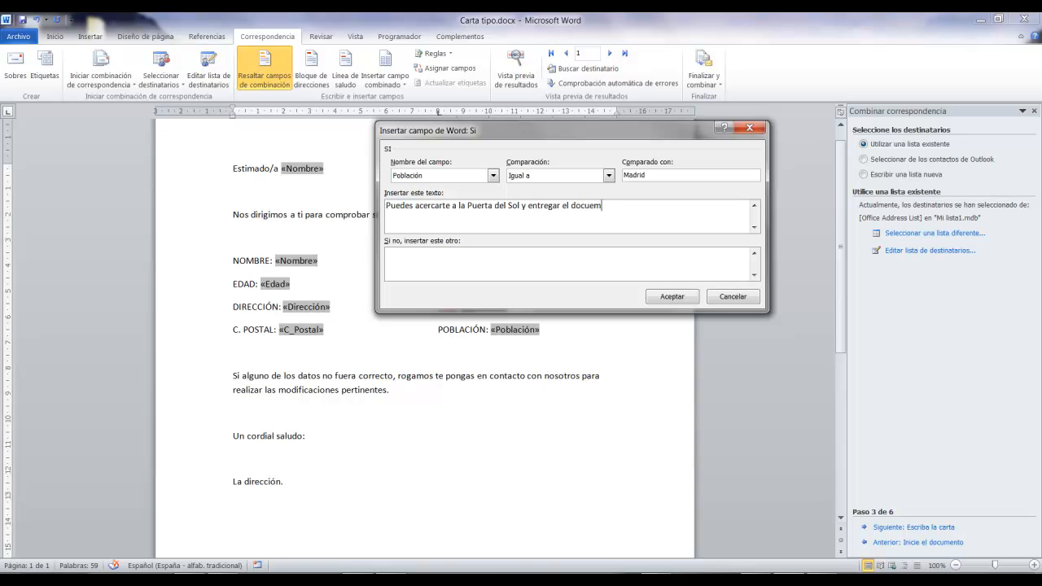
text(nto)
- Enter "Envíanos el documento por correo postal a la dirección: Puerta del Sol" as the alternative text and insert the rule
click(538, 268)
text(Envíam)
key(BackSpace)
text(nos el documento por correo postal a la dirección P)
key(BackSpace)
key(BackSpace)
text(: puer)
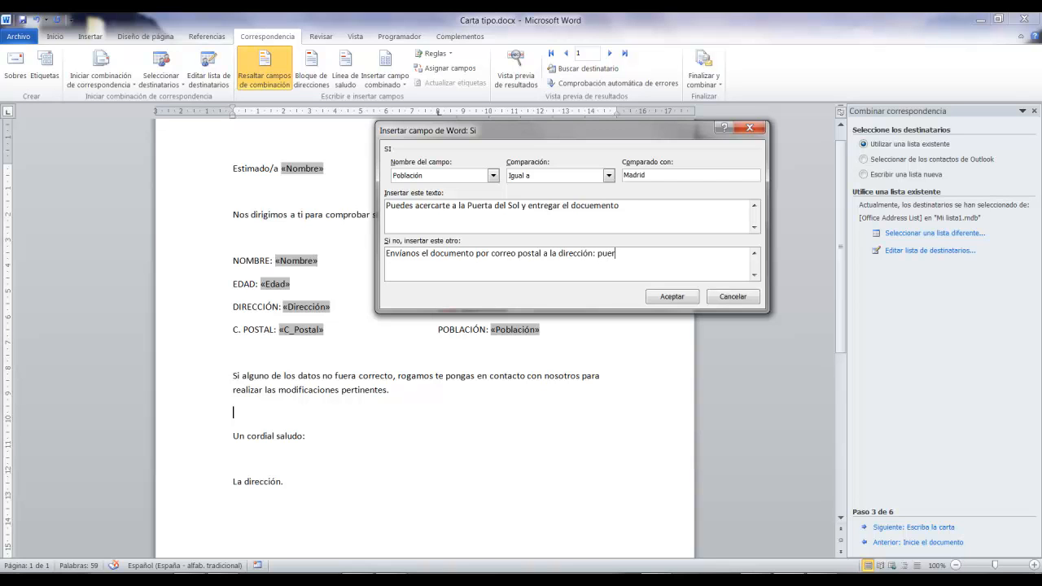
text(ta del Sol)
key(BackSpace)
text(P)
click(689, 298)
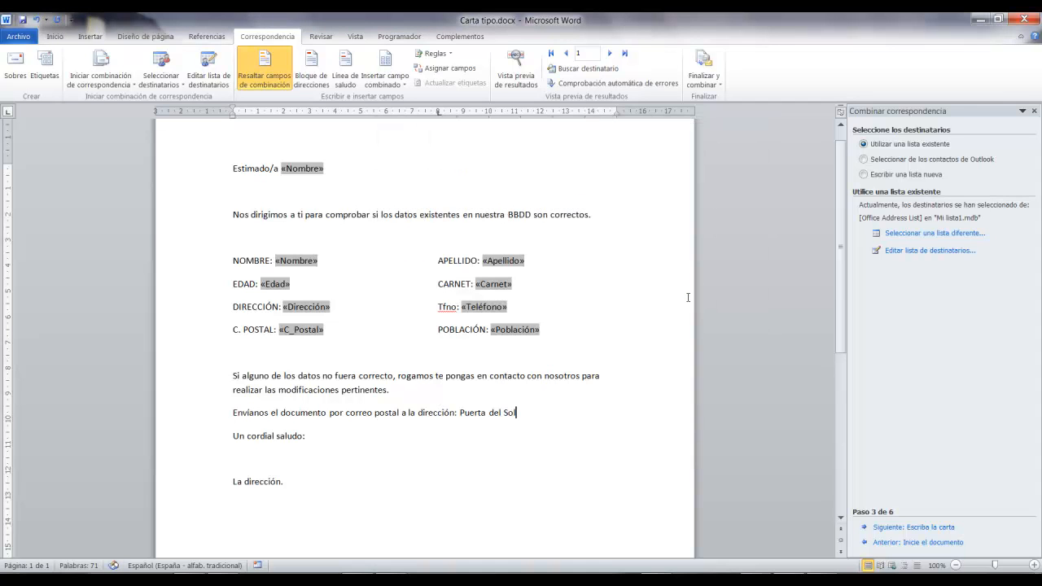
- Merge all the records into a new document of individual letters
drag(534, 414, 235, 415)
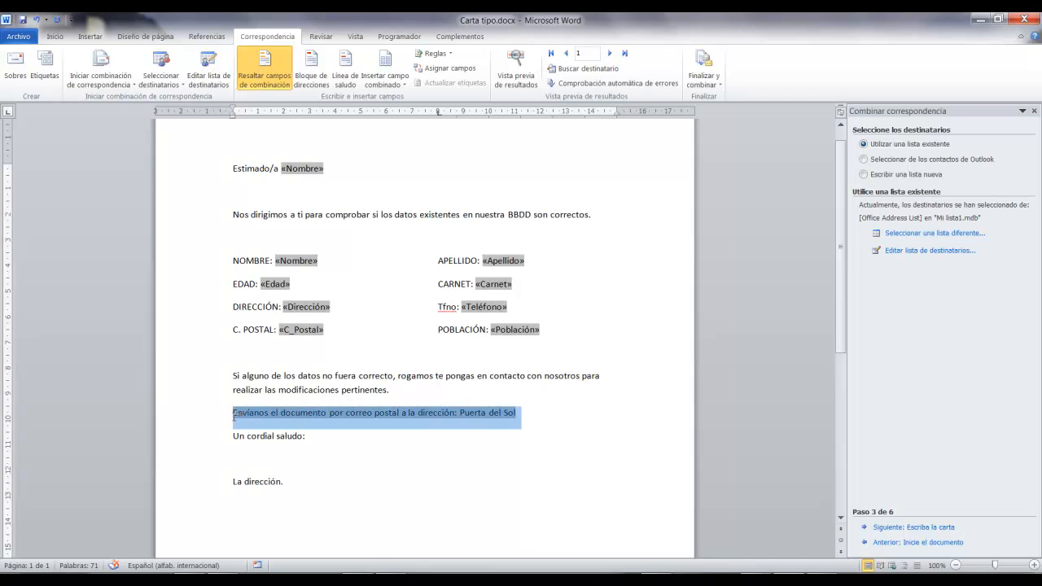
click(329, 431)
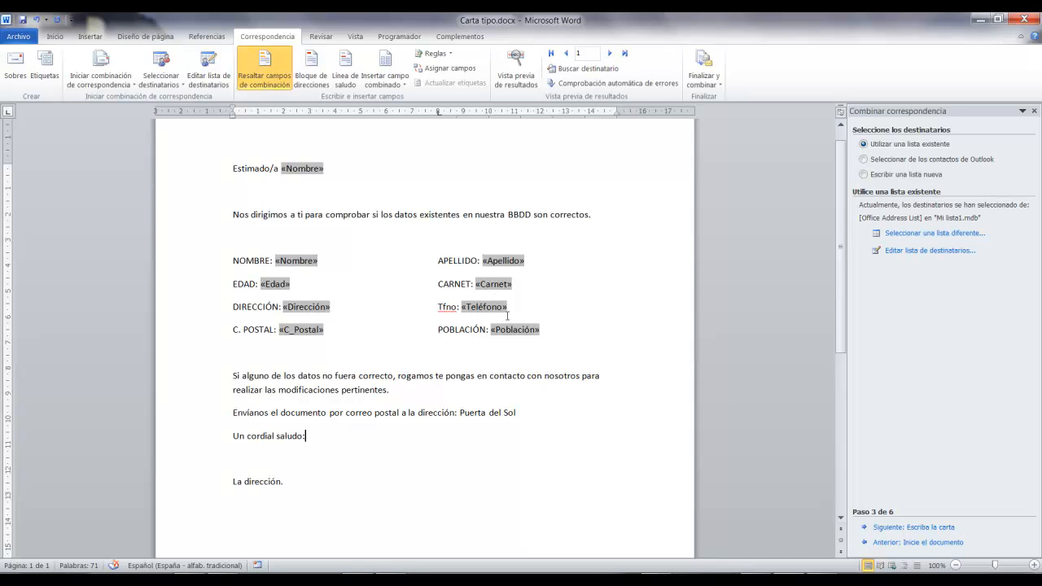
click(706, 88)
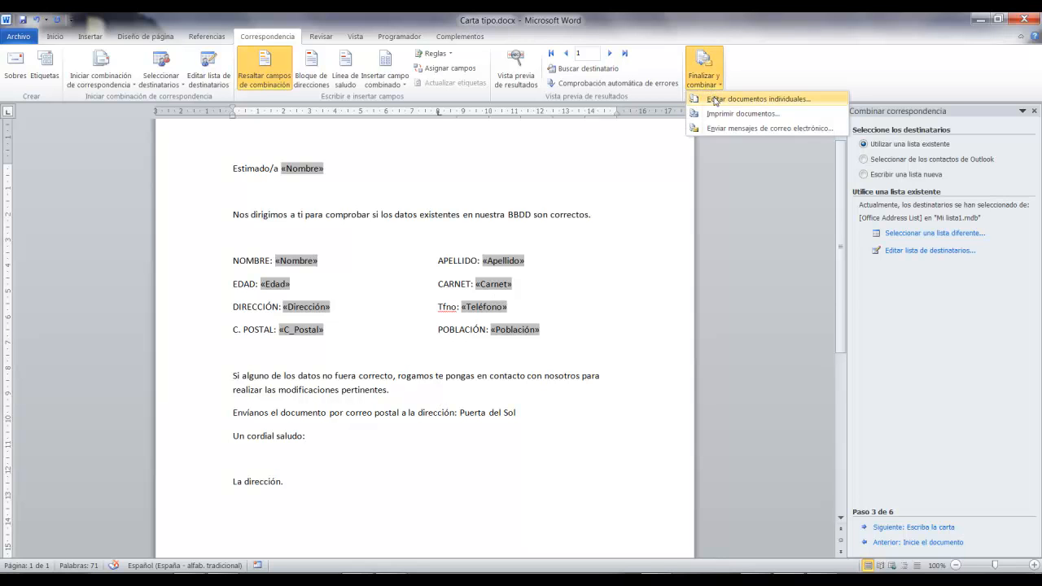
click(714, 99)
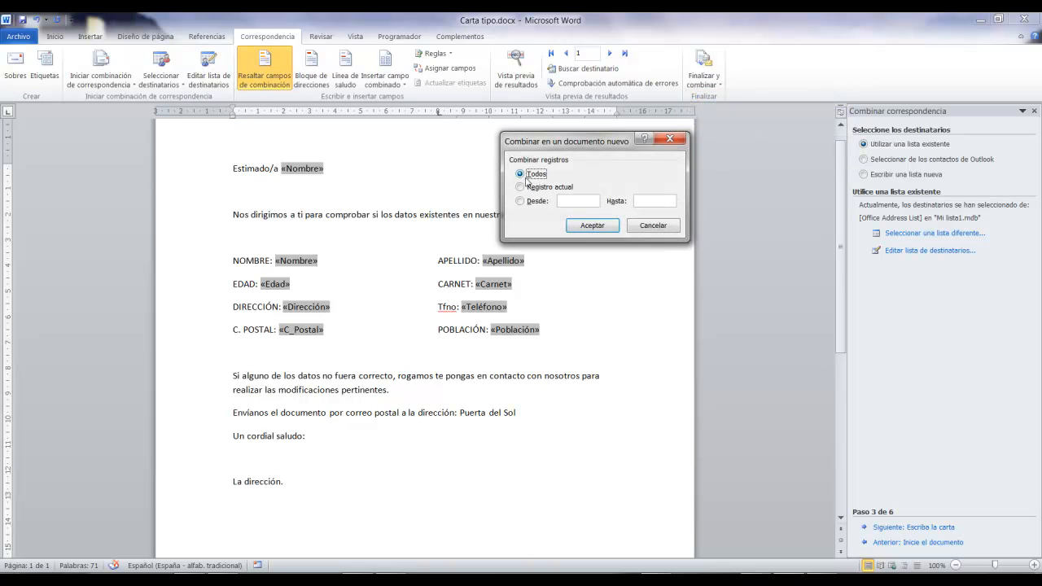
click(582, 230)
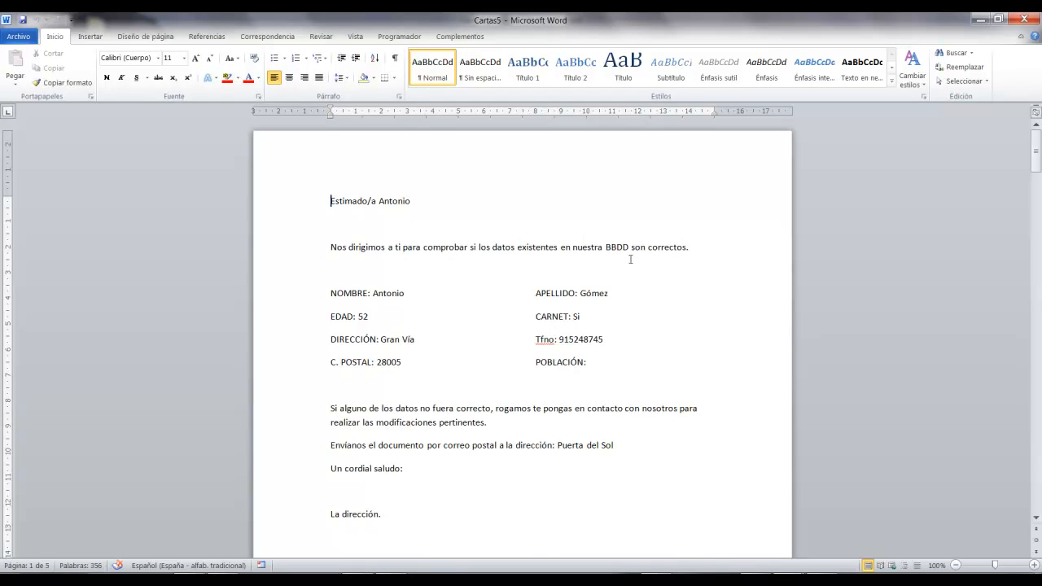
- Compare the town after POBLACIÓN: with the conditional sentence in the first and second merged letters
scroll(617, 324, down, 1)
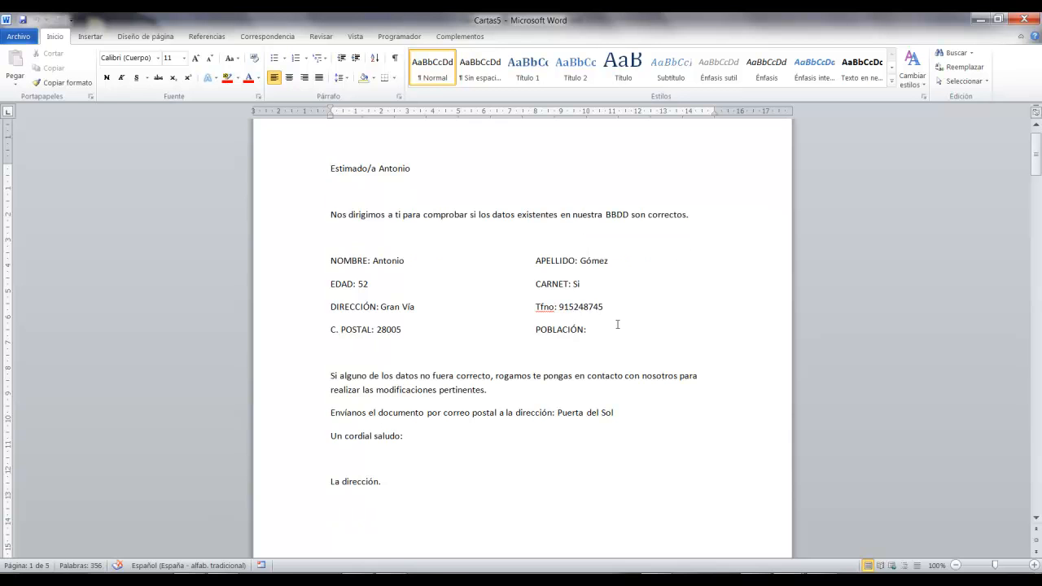
scroll(616, 324, down, 18)
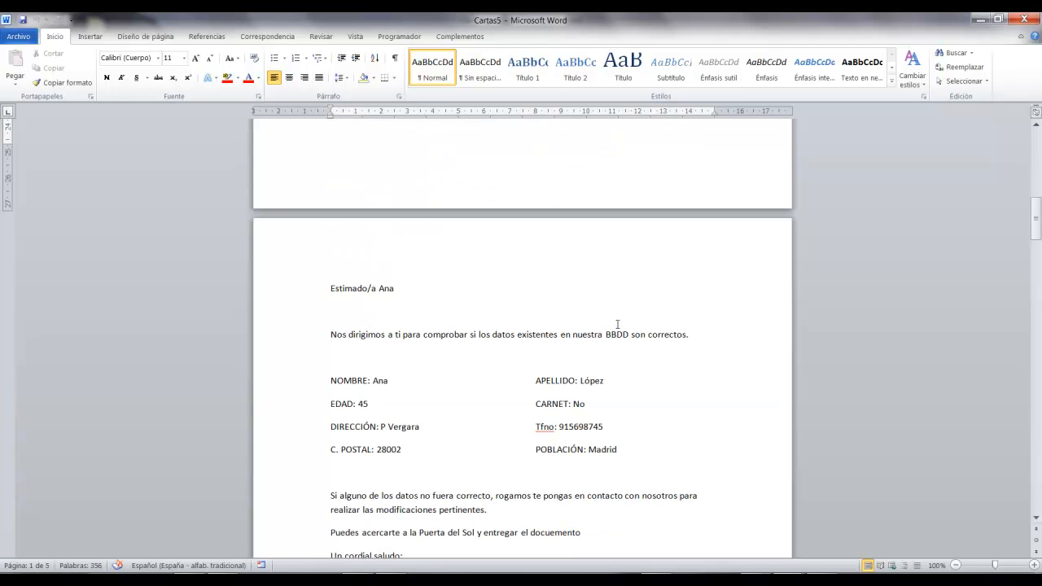
scroll(617, 324, up, 18)
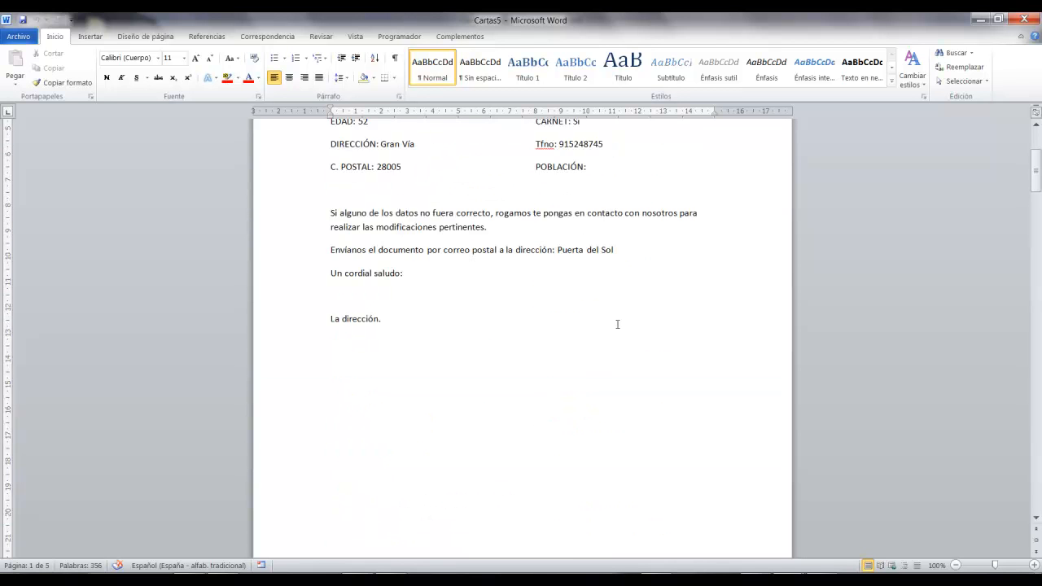
scroll(617, 324, down, 2)
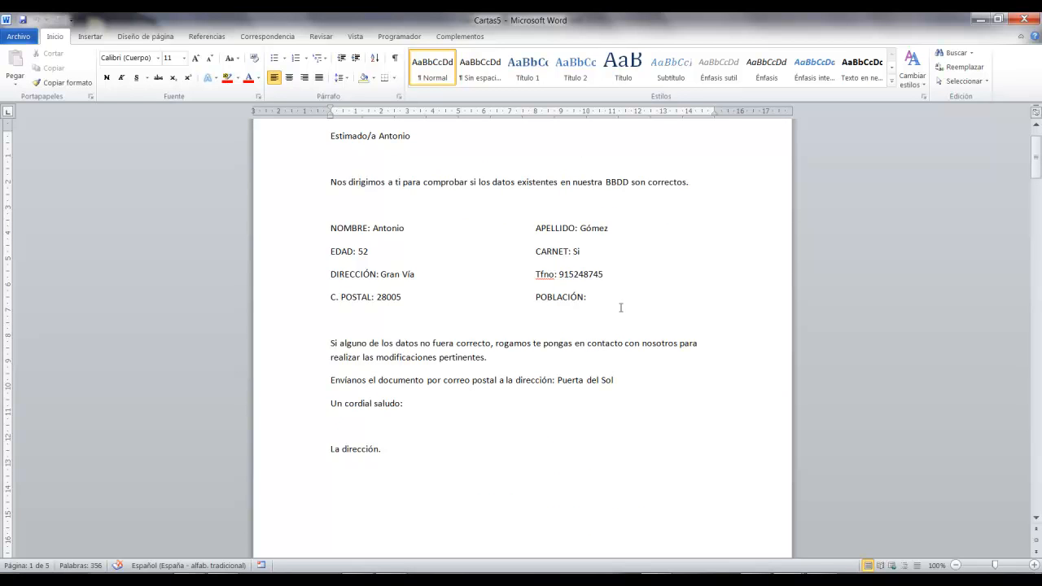
click(609, 302)
scroll(594, 260, down, 18)
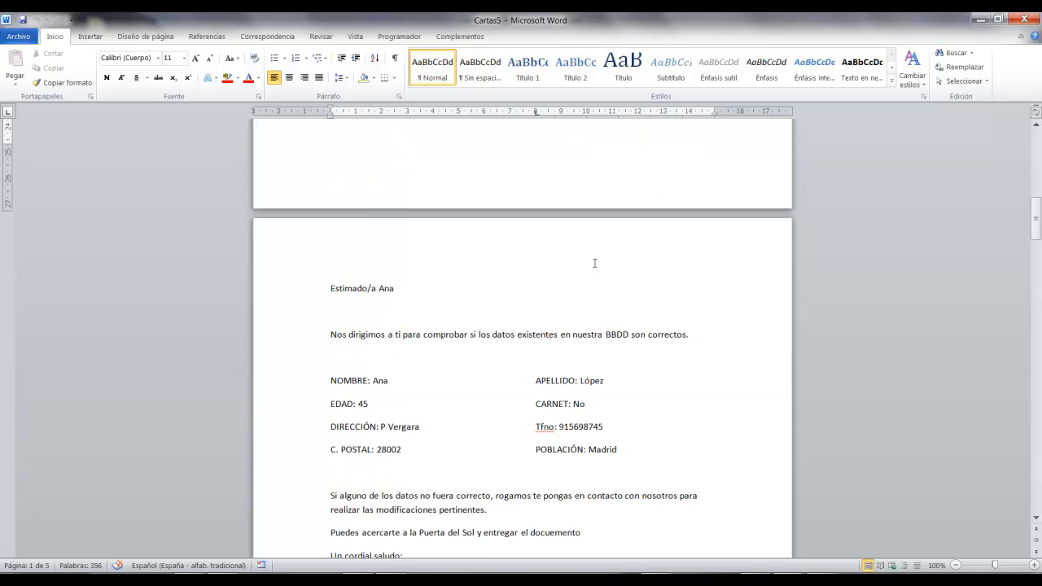
scroll(595, 262, down, 3)
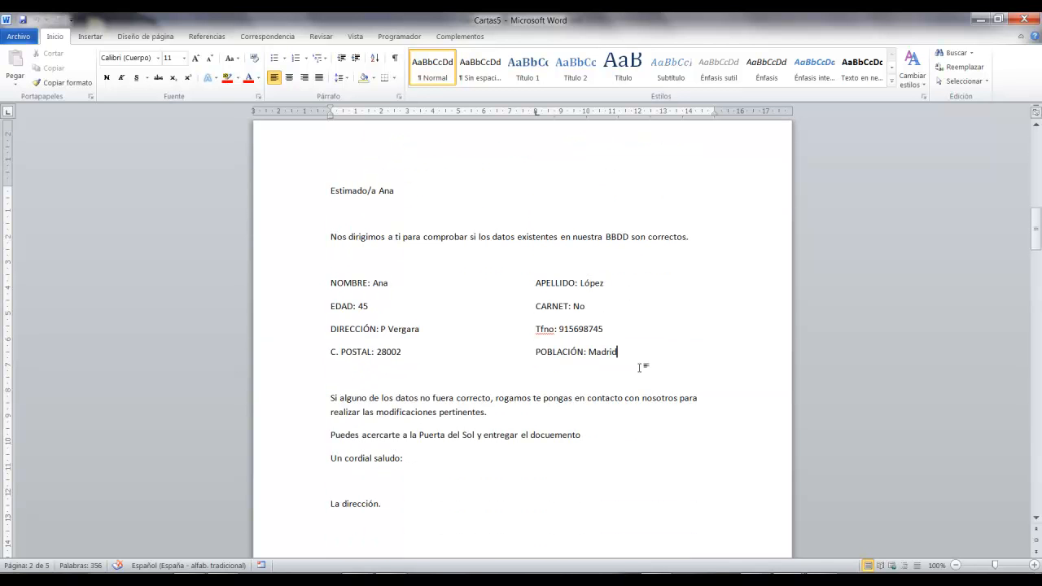
drag(586, 435, 352, 435)
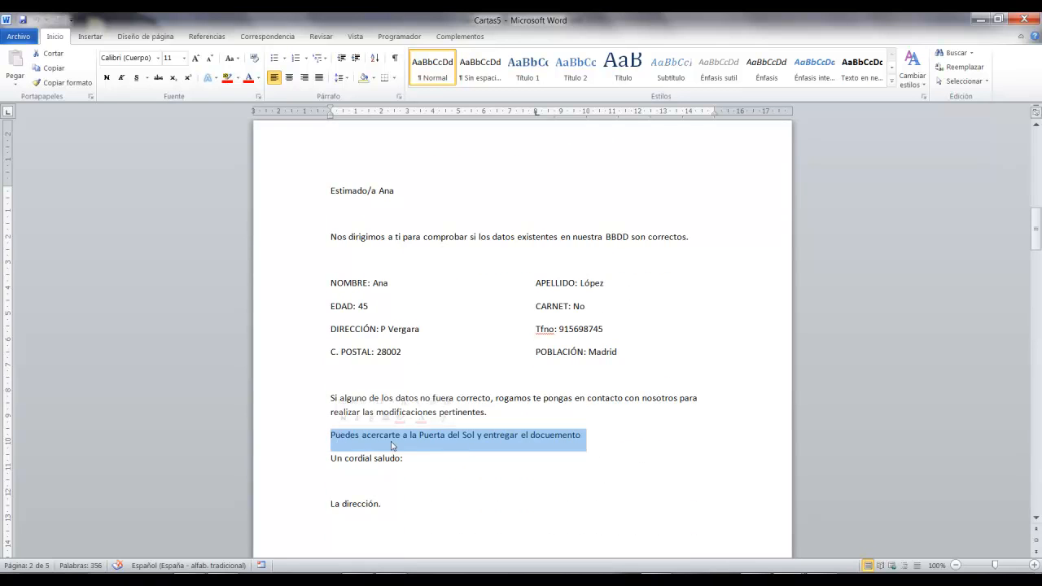
- Check the town against the conditional sentence in the third, fourth and fifth merged letters
scroll(415, 431, down, 20)
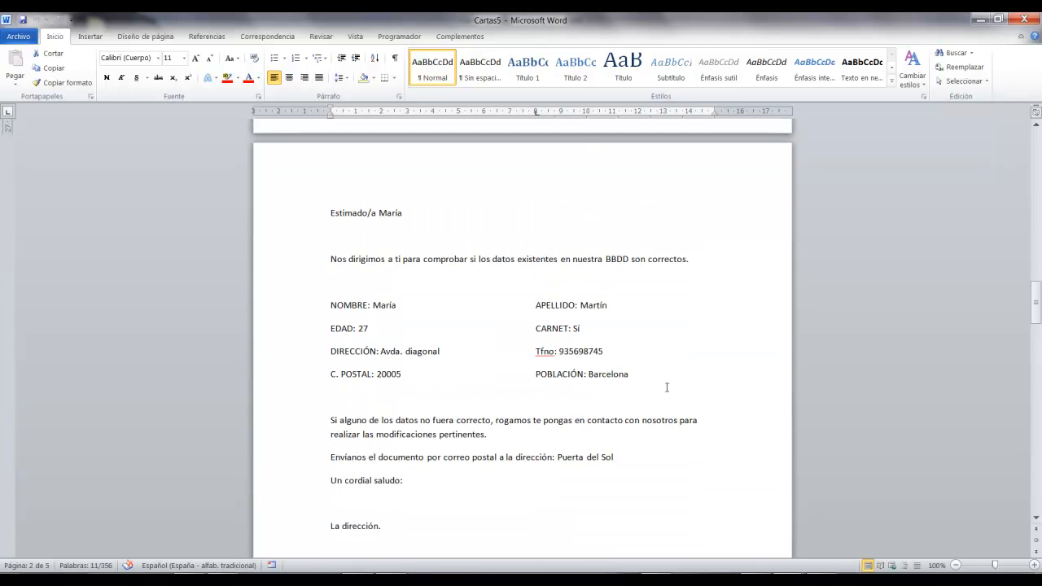
click(611, 358)
drag(623, 456, 320, 458)
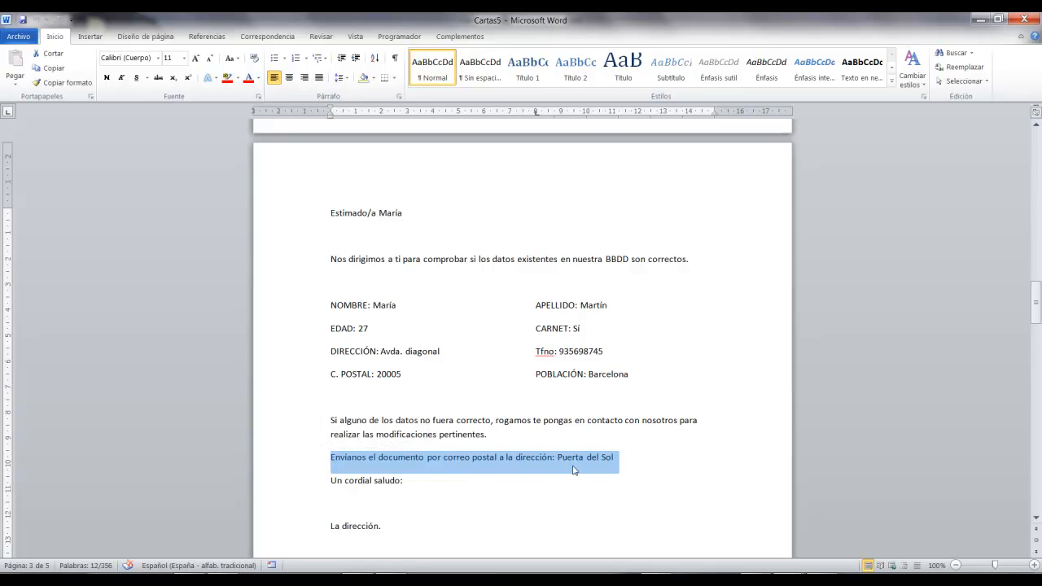
scroll(573, 469, down, 18)
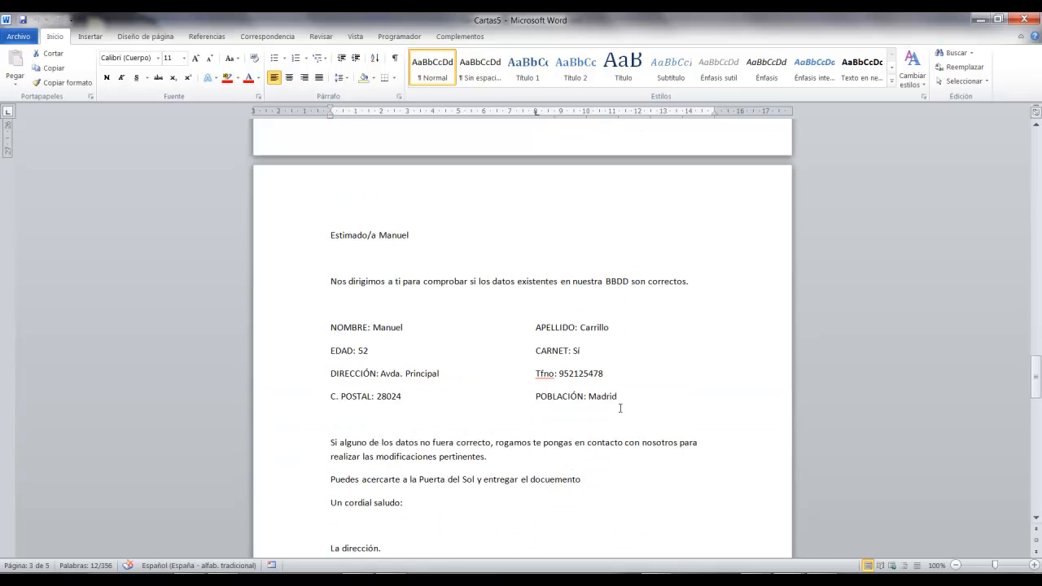
double_click(604, 397)
scroll(602, 400, down, 1)
click(583, 415)
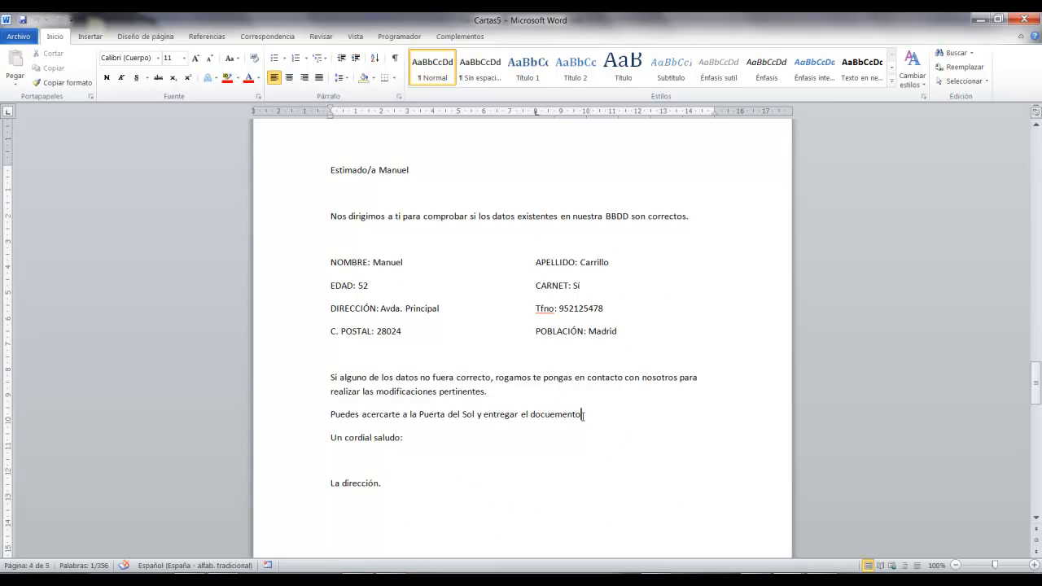
scroll(581, 407, down, 18)
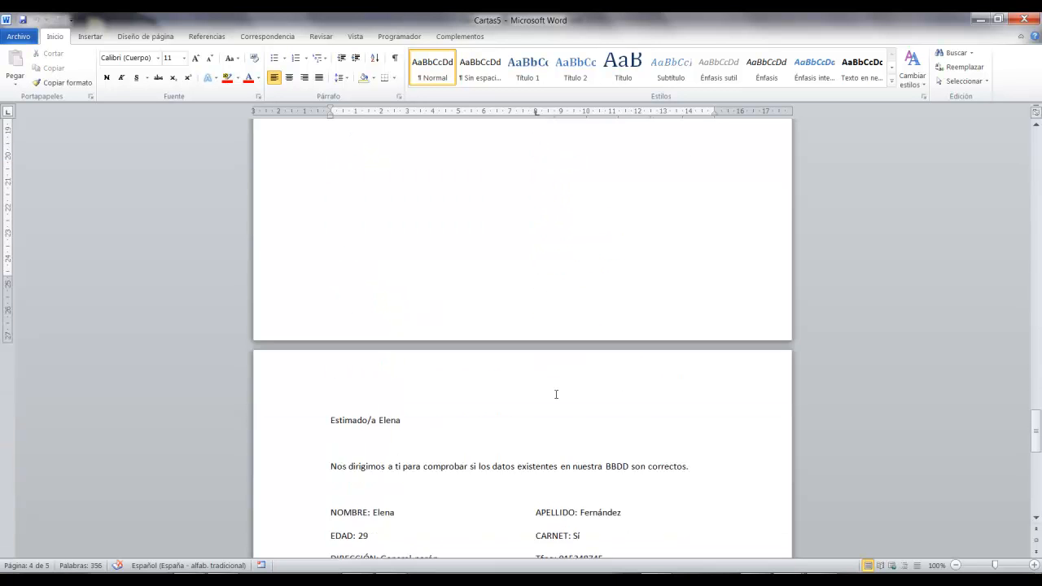
double_click(610, 351)
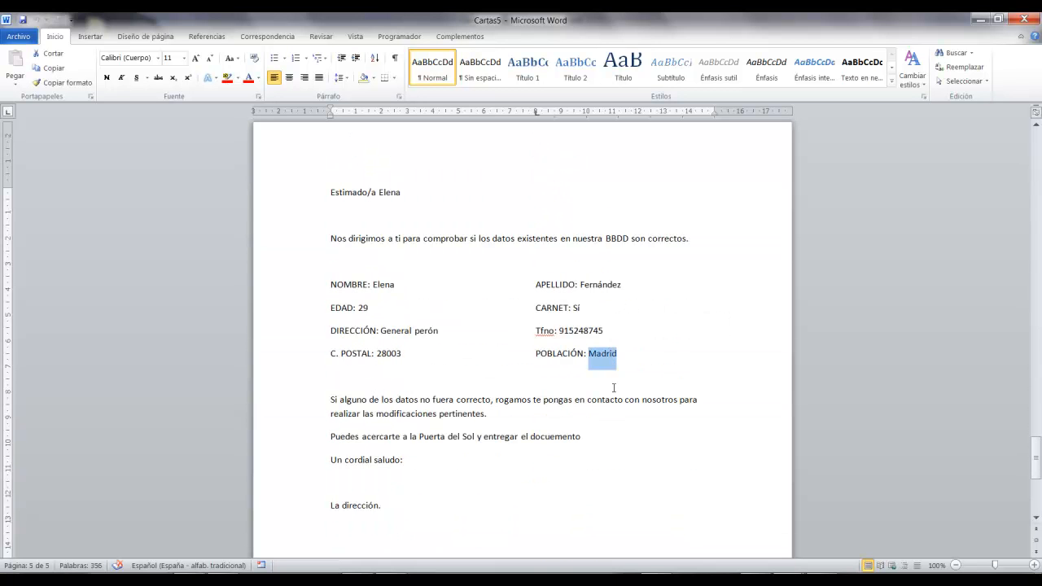
scroll(609, 383, down, 1)
click(584, 371)
- Go back through the letters to the first one and examine its POBLACIÓN: entry
scroll(608, 376, down, 3)
scroll(608, 376, down, 2)
scroll(609, 376, up, 10)
scroll(608, 376, down, 18)
scroll(608, 376, up, 20)
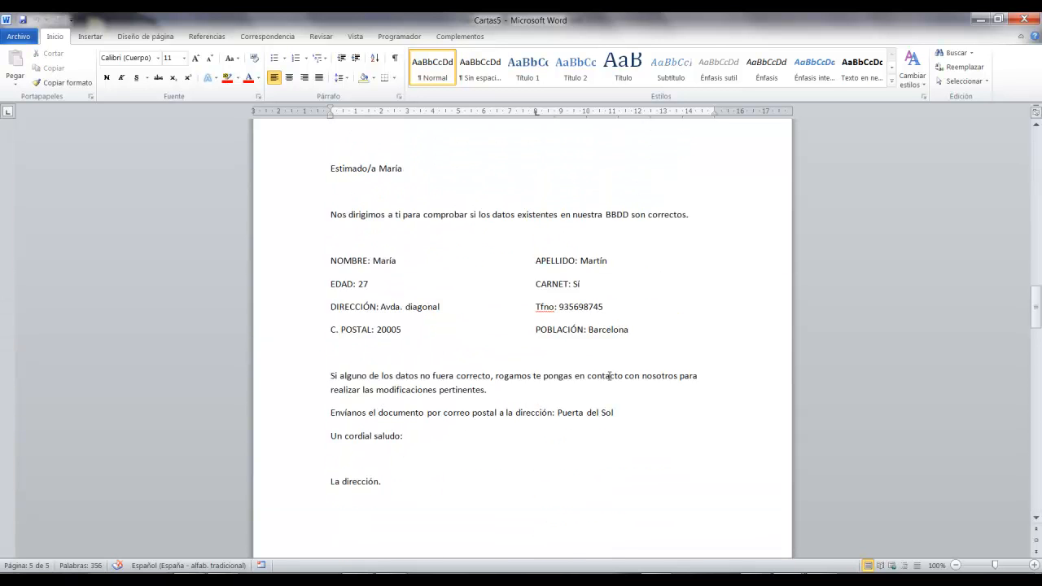
scroll(610, 375, up, 3)
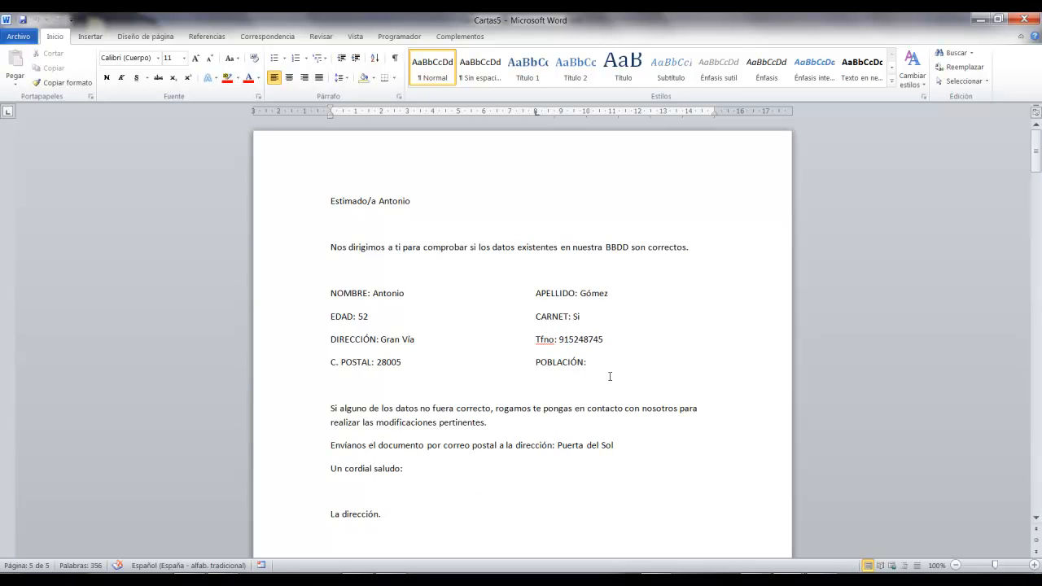
click(610, 358)
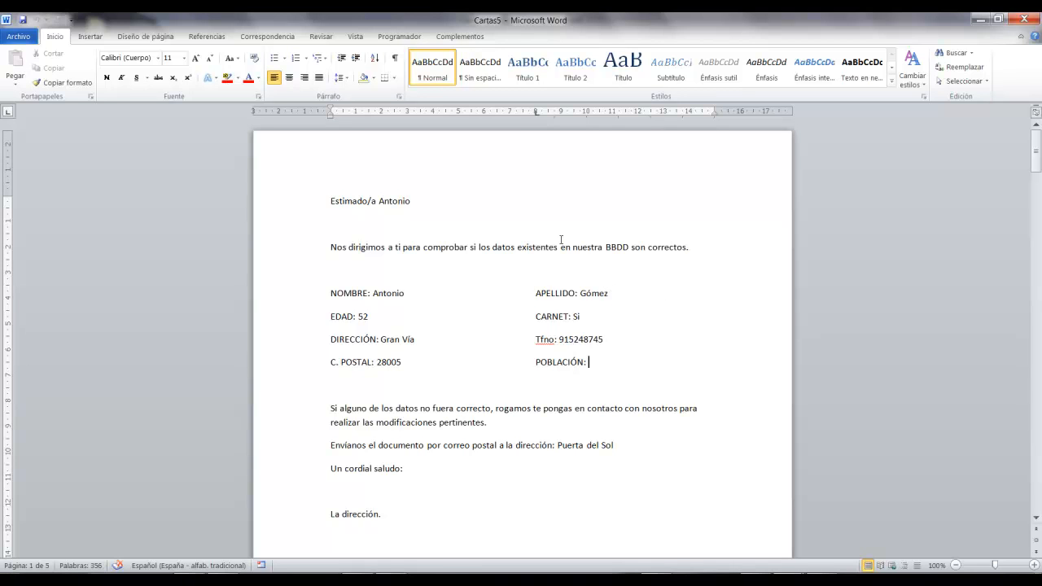
- Close the merged letters document without saving it
click(6, 38)
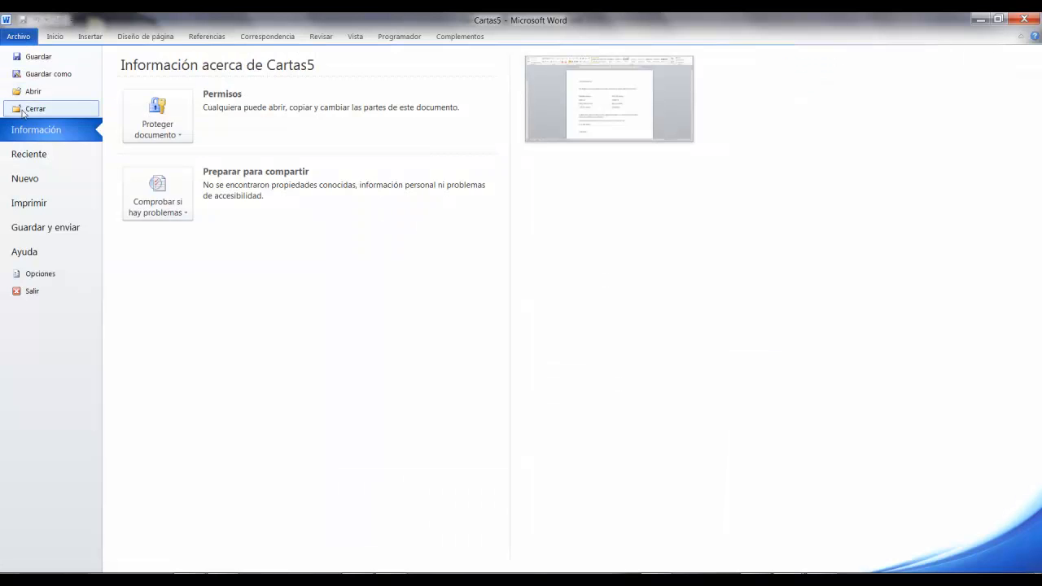
click(24, 108)
click(520, 313)
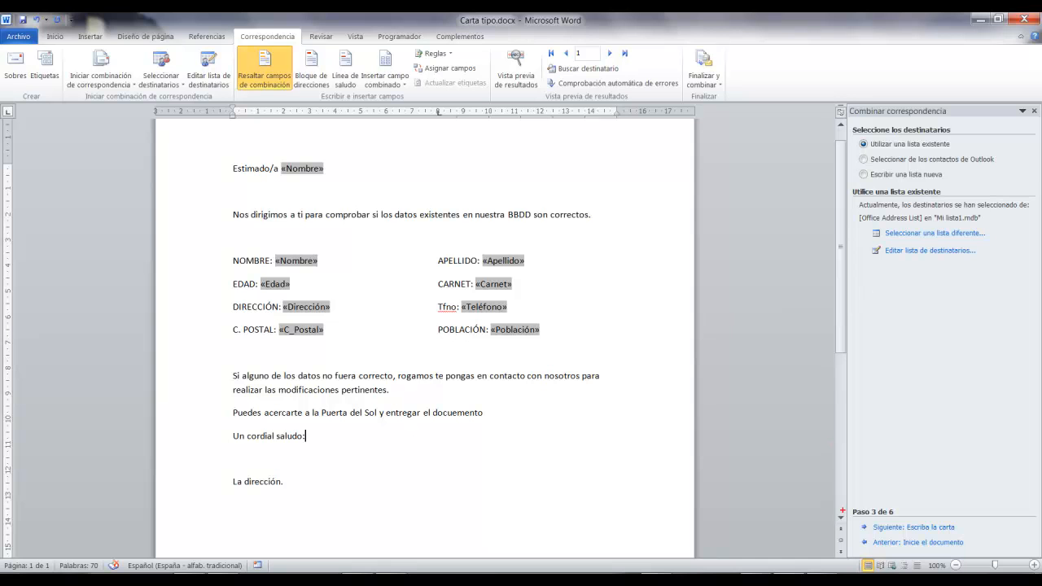
- Open the merge recipient list, check the Población column for every record, and close the list
drag(843, 505, 986, 537)
drag(904, 266, 812, 377)
key(Escape)
click(928, 251)
drag(521, 300, 660, 276)
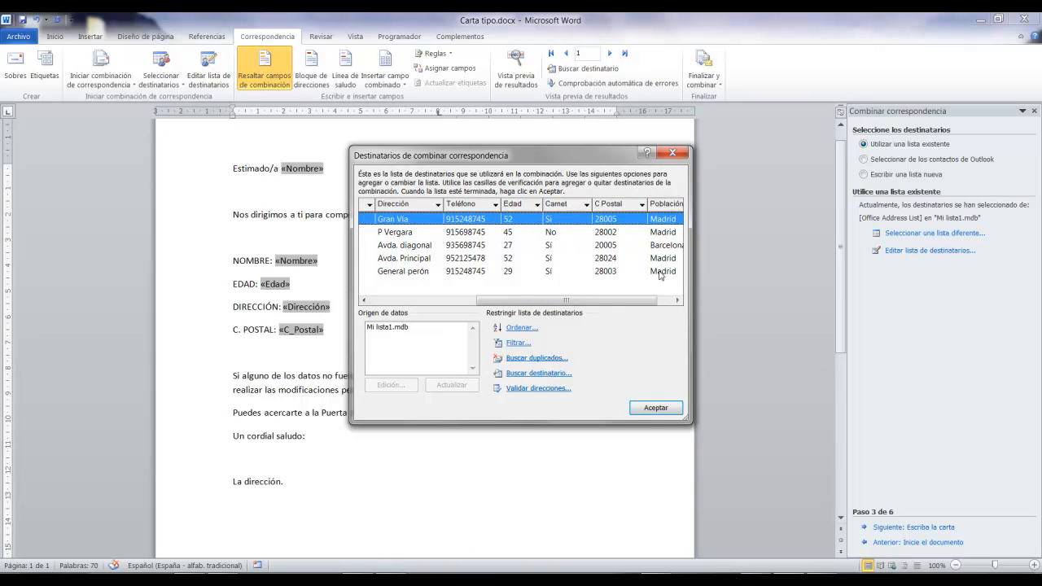
drag(609, 300, 666, 306)
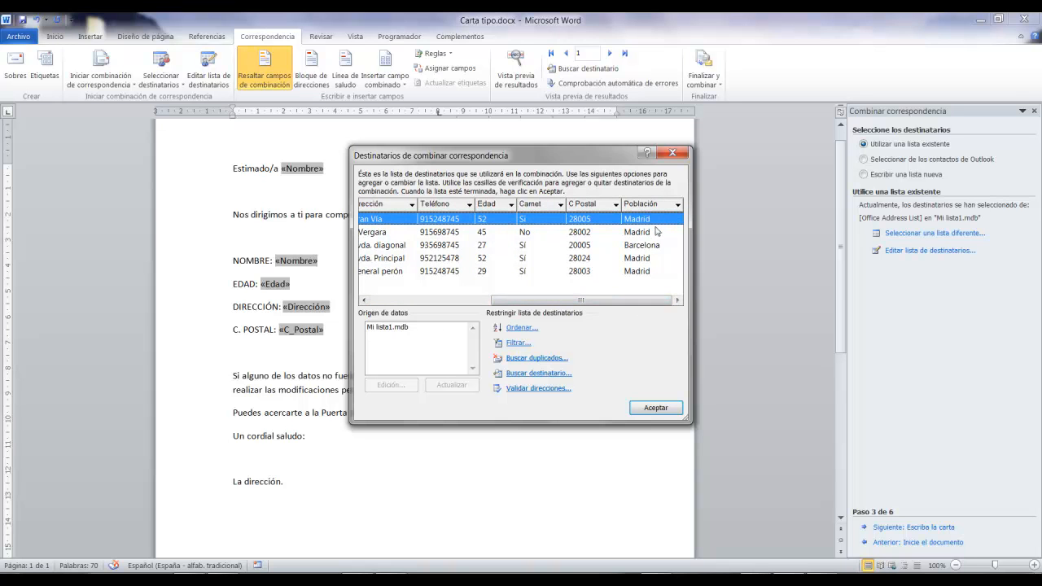
click(655, 407)
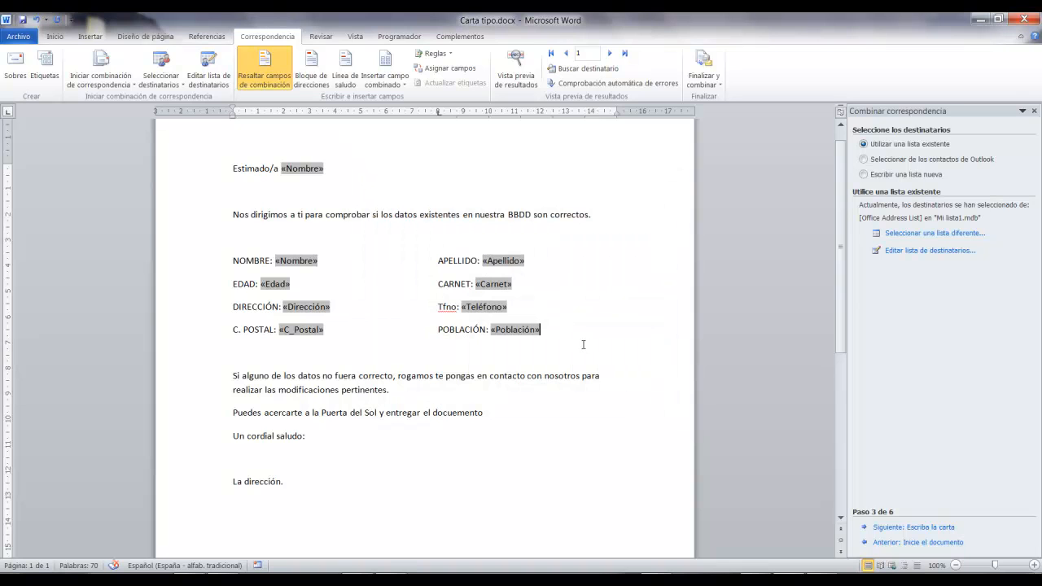
- Preview the merge results in the letter and merge all the records into a new document
click(515, 71)
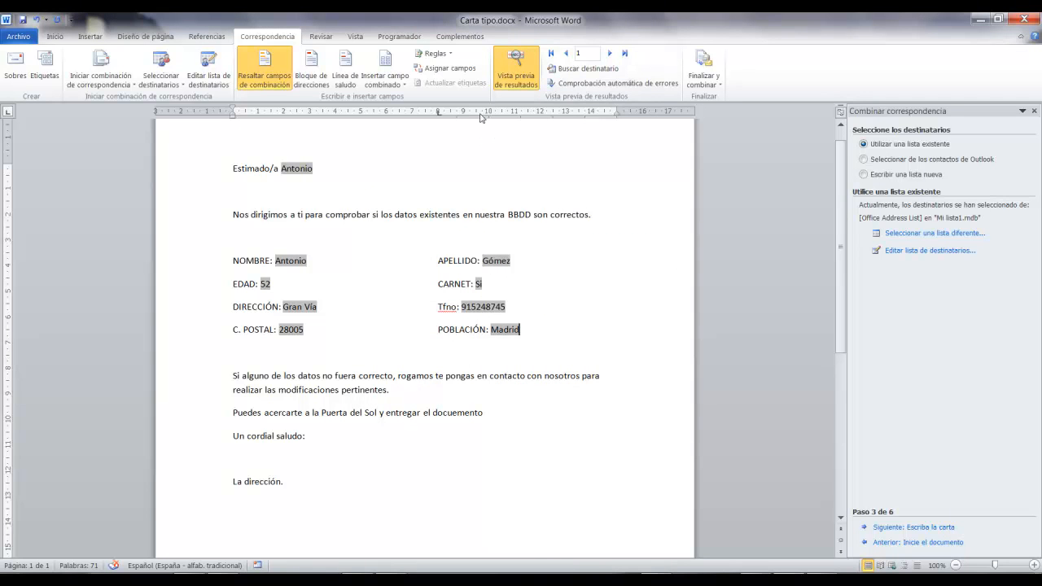
click(705, 78)
click(716, 103)
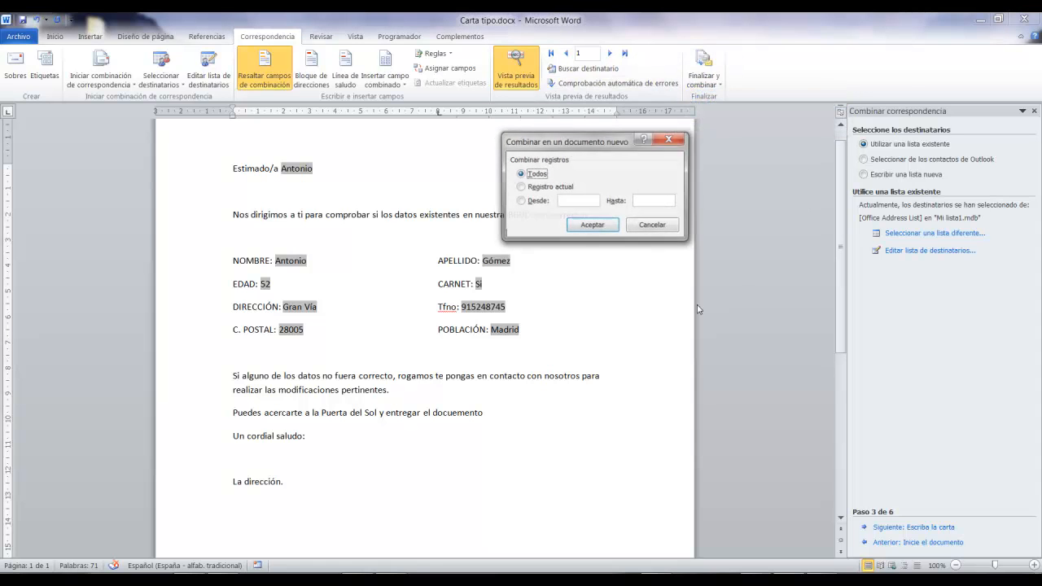
click(593, 226)
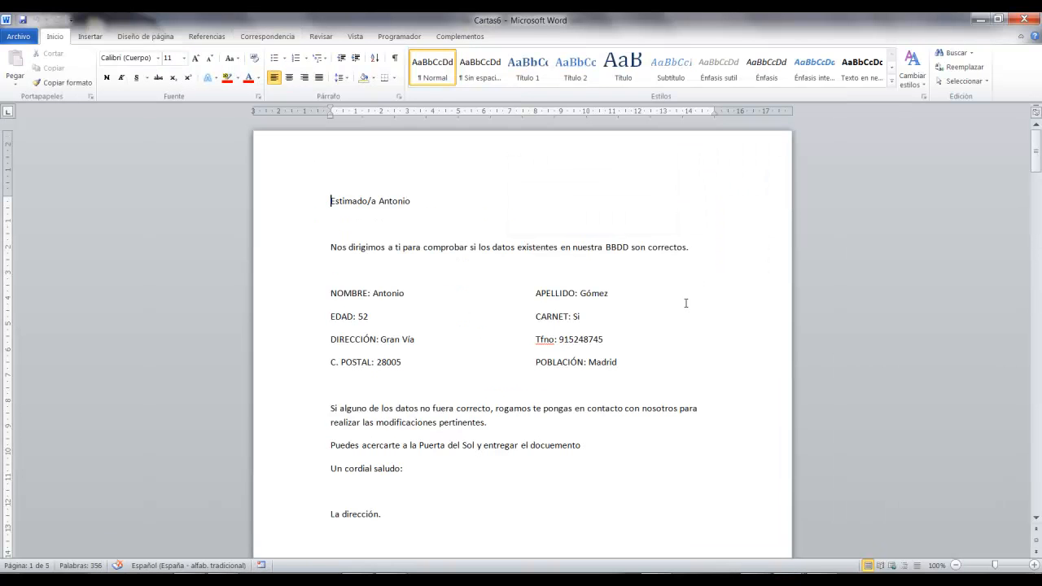
- Check the first merged letter's POBLACIÓN entry against its conditional sentence about handing in the document
scroll(685, 303, down, 3)
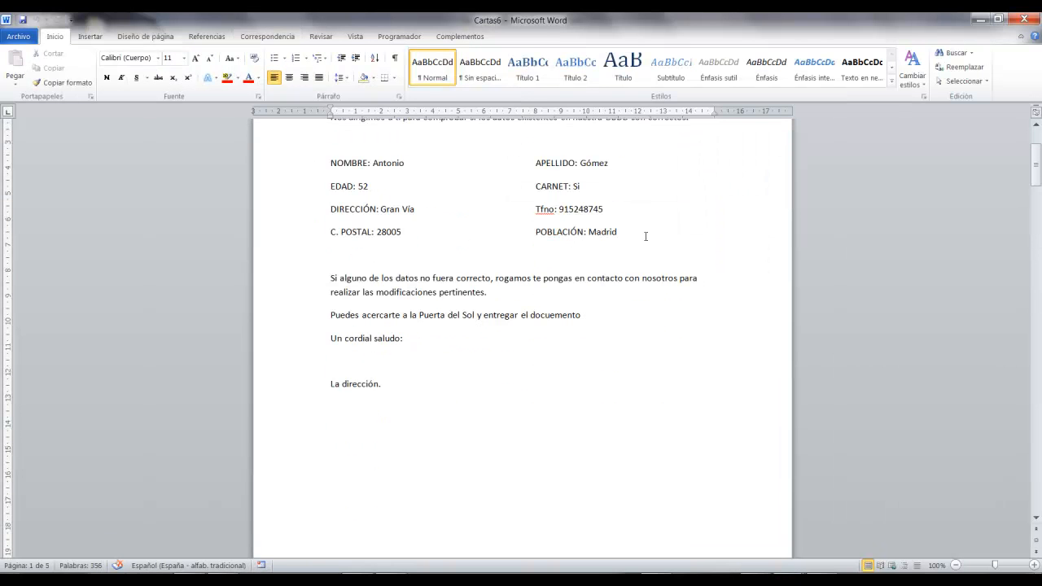
scroll(646, 236, down, 15)
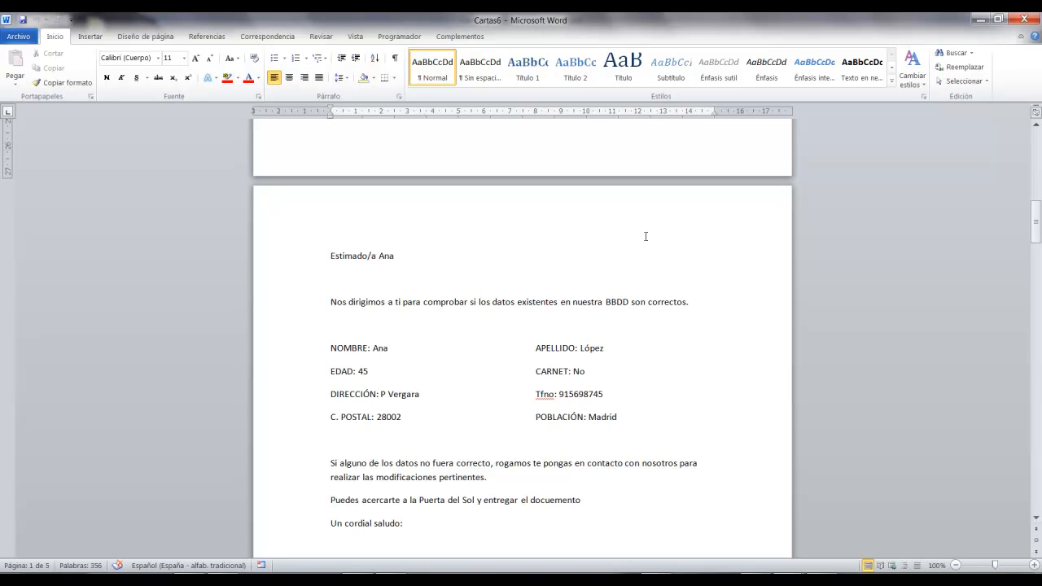
scroll(645, 236, up, 13)
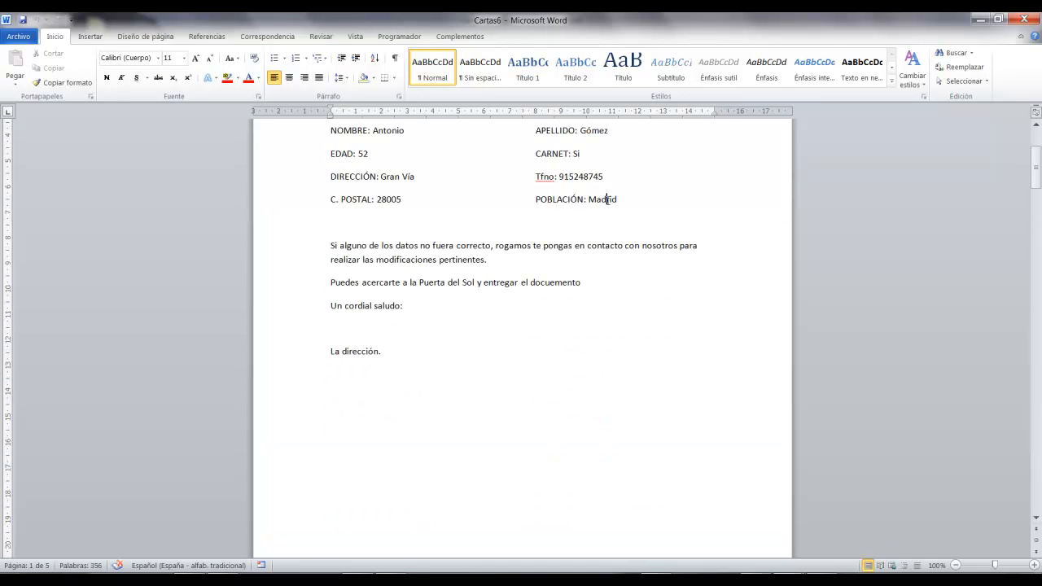
double_click(608, 201)
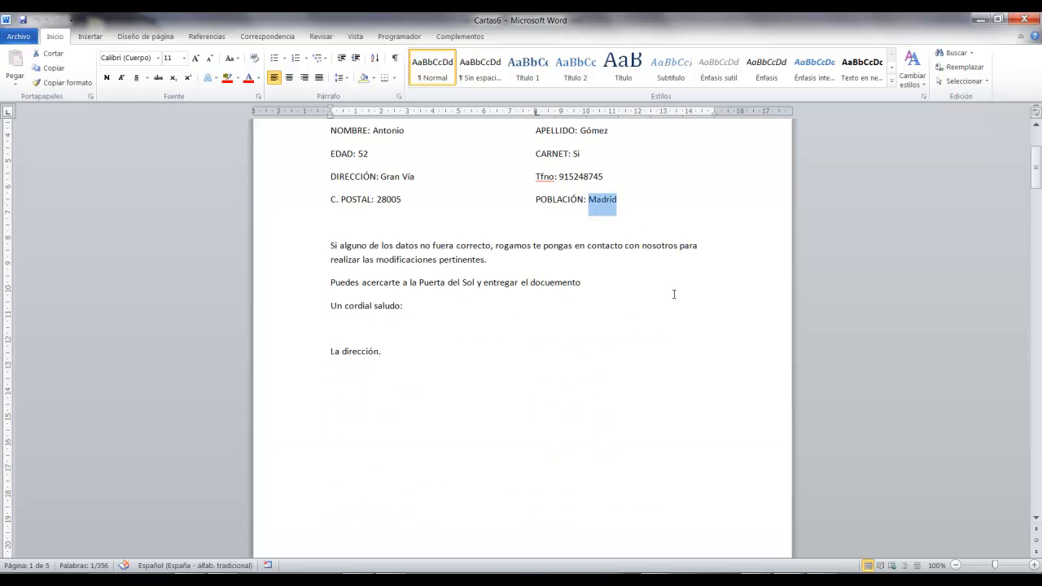
scroll(673, 293, down, 1)
click(612, 165)
double_click(609, 165)
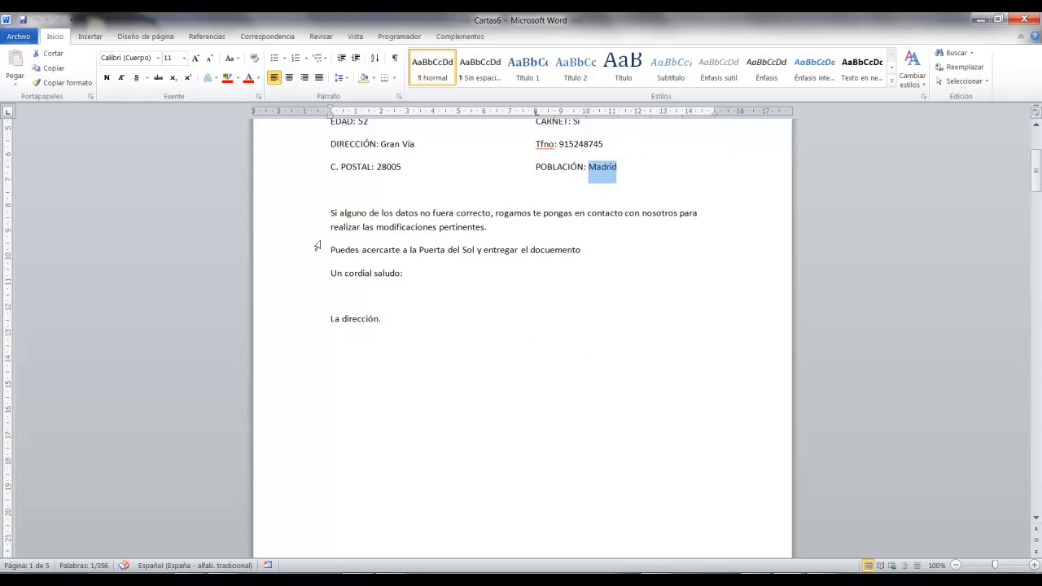
drag(324, 247, 576, 246)
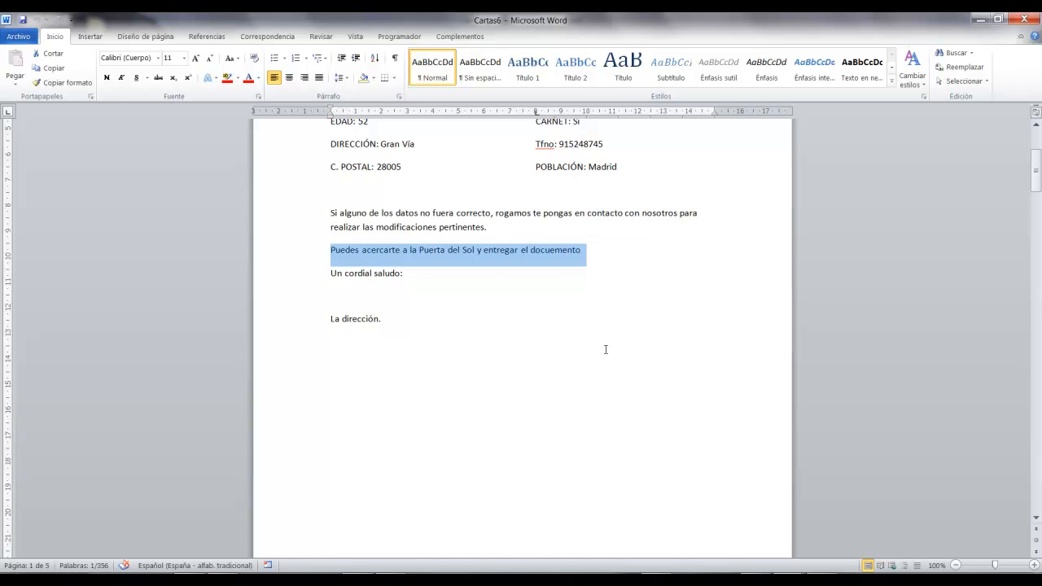
- Compare the conditional sentence with the POBLACIÓN entry in the second and third merged letters
scroll(603, 340, down, 15)
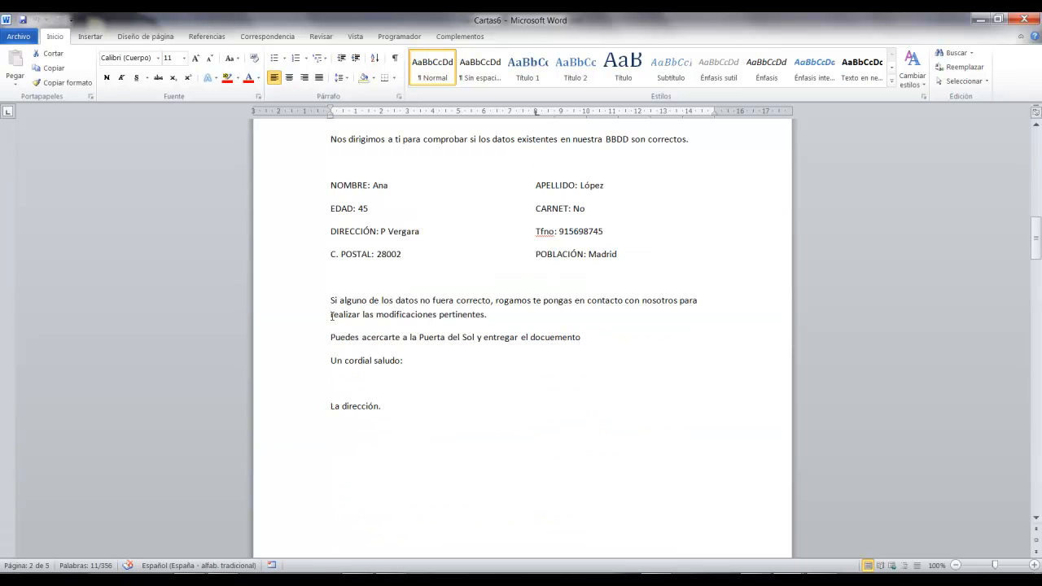
drag(326, 336, 596, 335)
scroll(610, 358, down, 12)
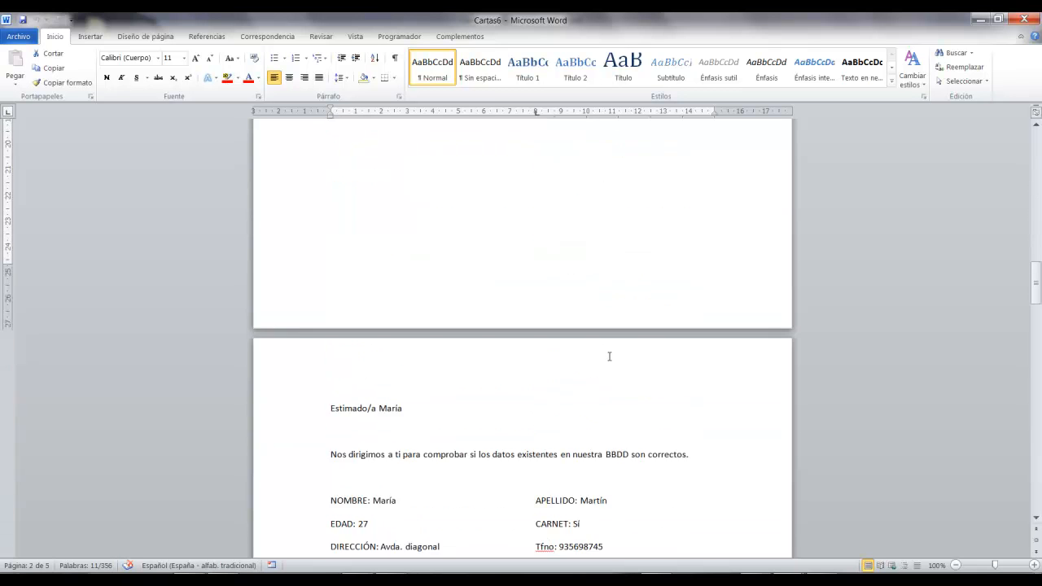
scroll(609, 356, down, 4)
double_click(609, 374)
drag(328, 458, 611, 460)
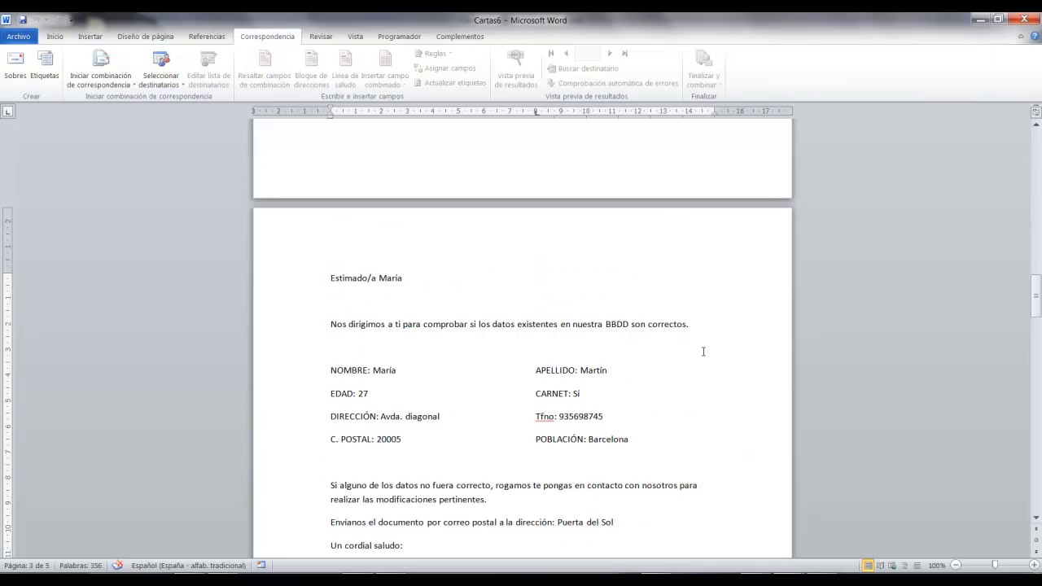
- Return to the first letter and close the merged letters document without saving it
scroll(703, 351, down, 8)
scroll(703, 350, up, 12)
scroll(702, 350, down, 10)
scroll(701, 350, up, 2)
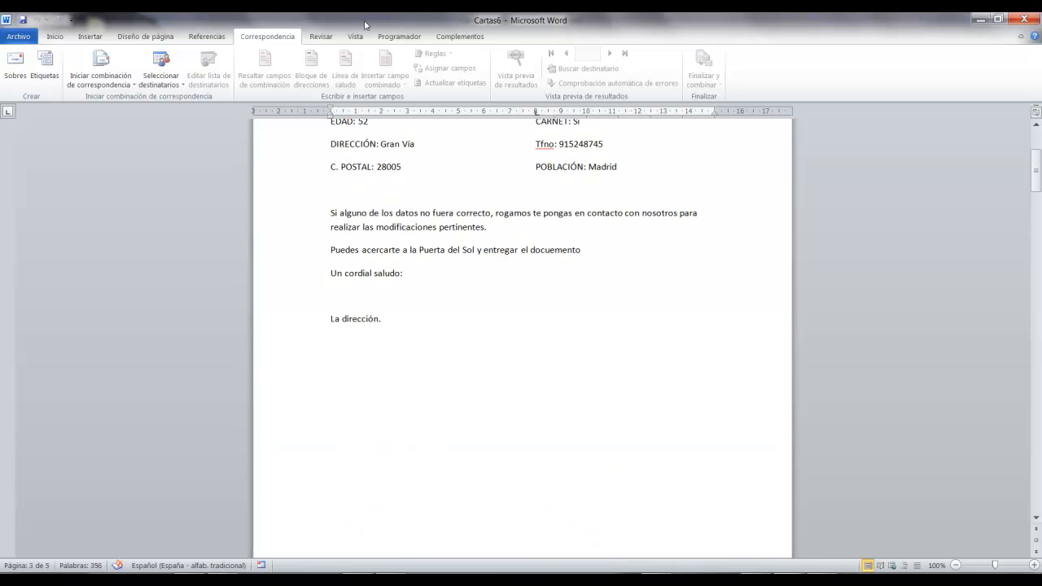
scroll(558, 301, up, 4)
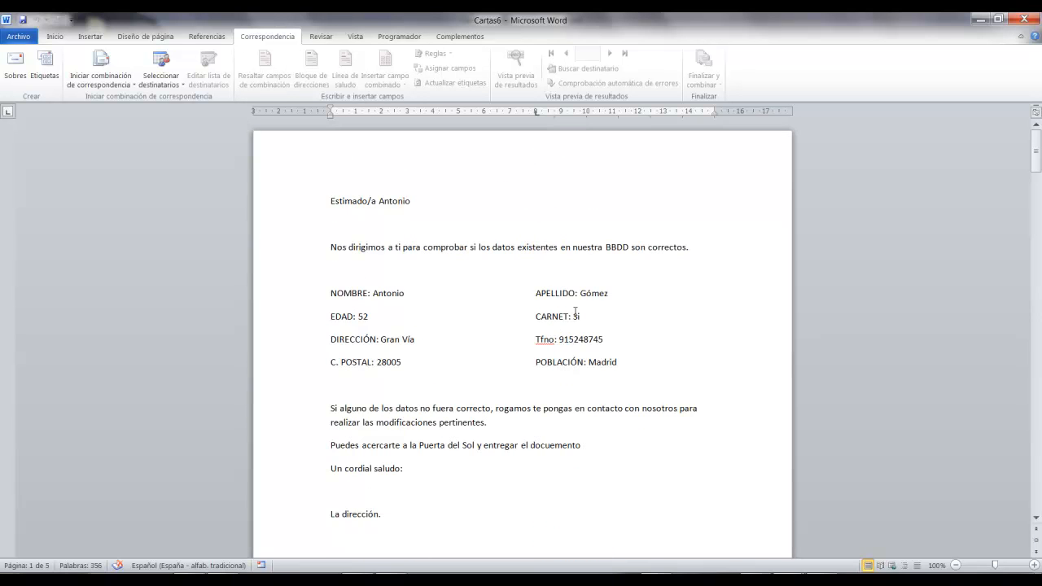
click(18, 36)
click(33, 107)
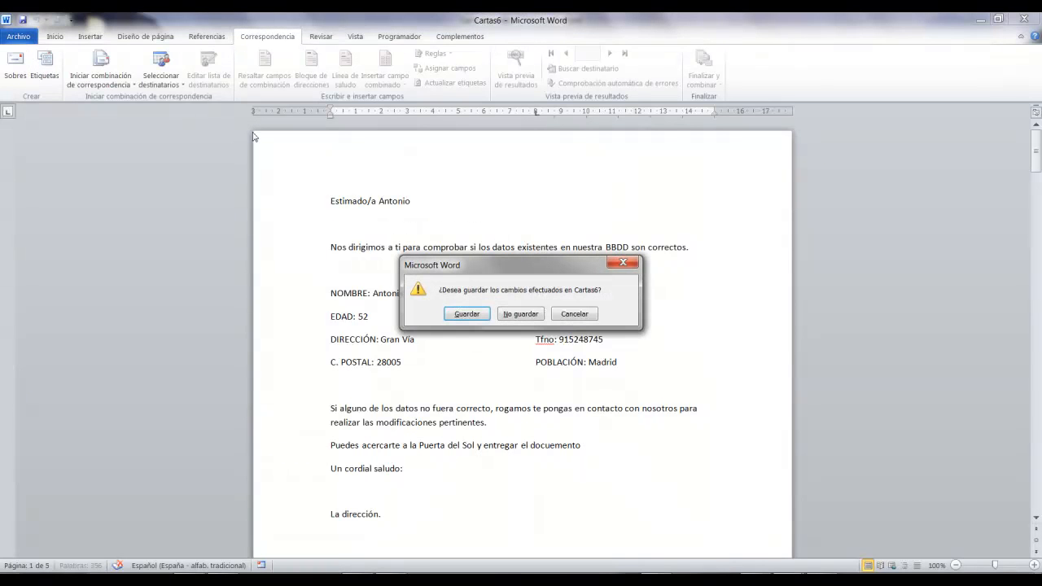
click(515, 314)
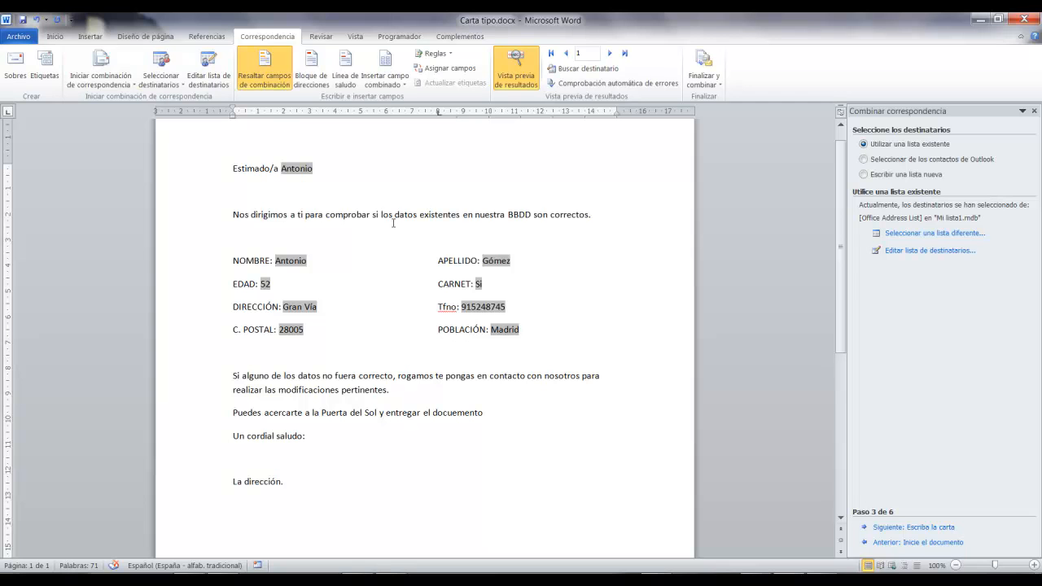
- Close Carta tipo.docx without saving its changes
click(35, 49)
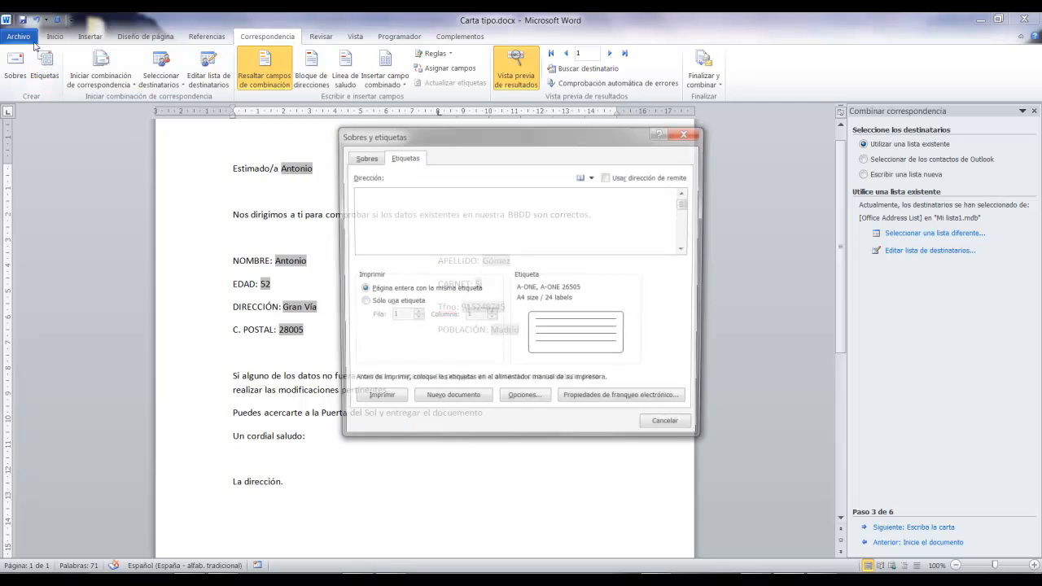
click(668, 435)
click(3, 37)
click(29, 107)
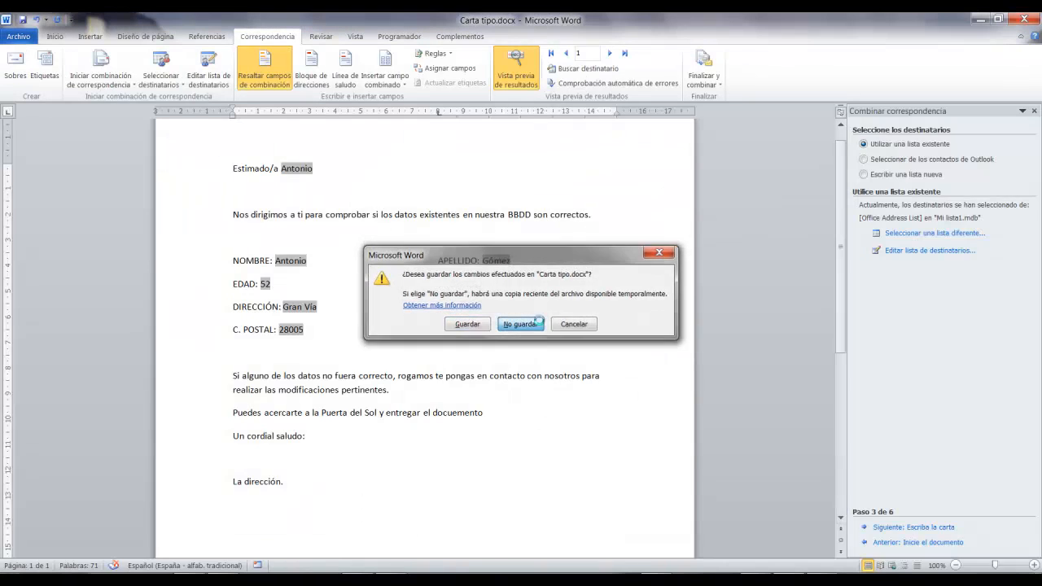
click(520, 324)
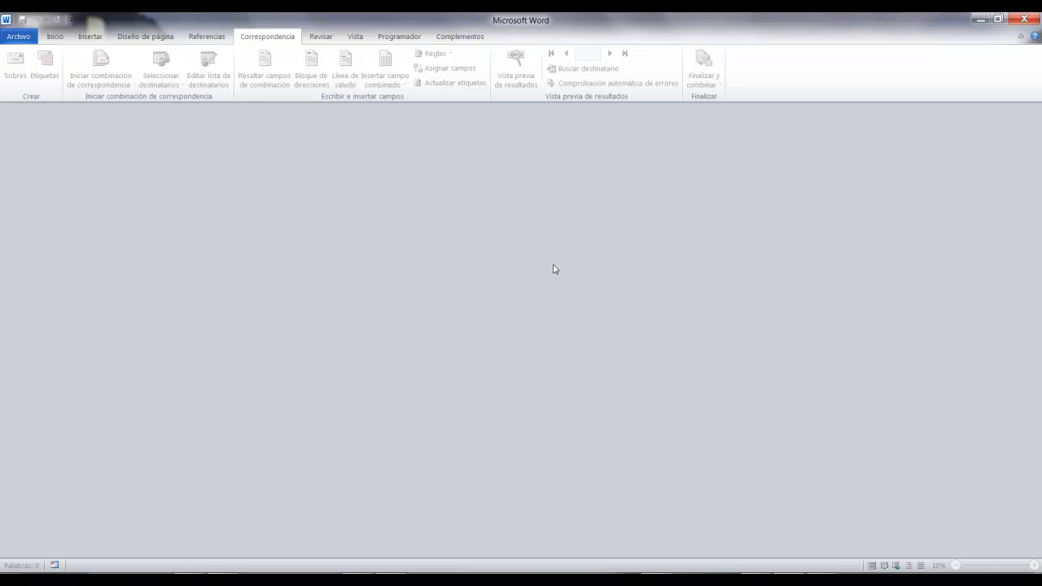
- Create a new blank document
click(18, 36)
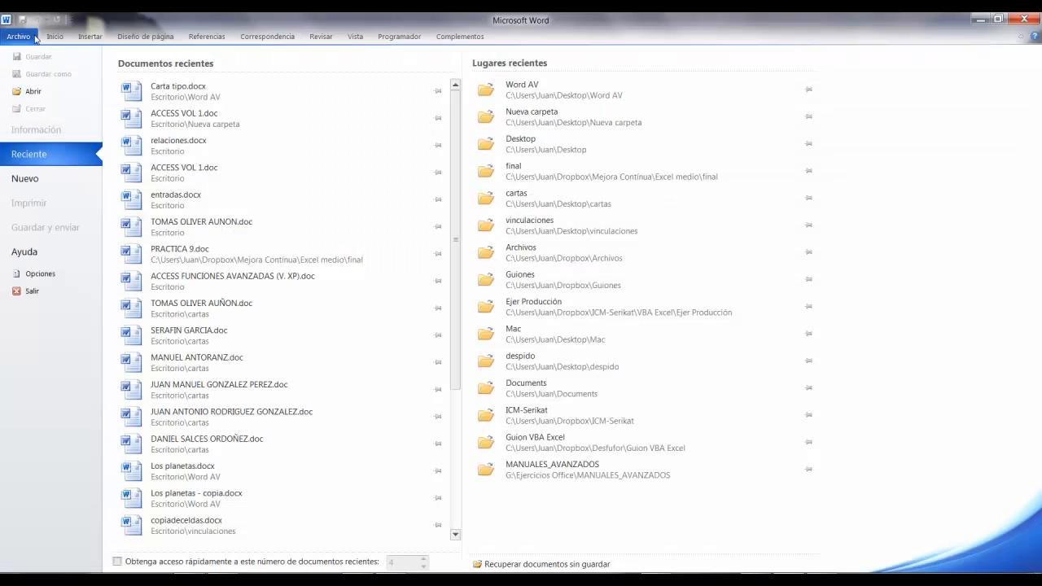
click(37, 175)
double_click(150, 132)
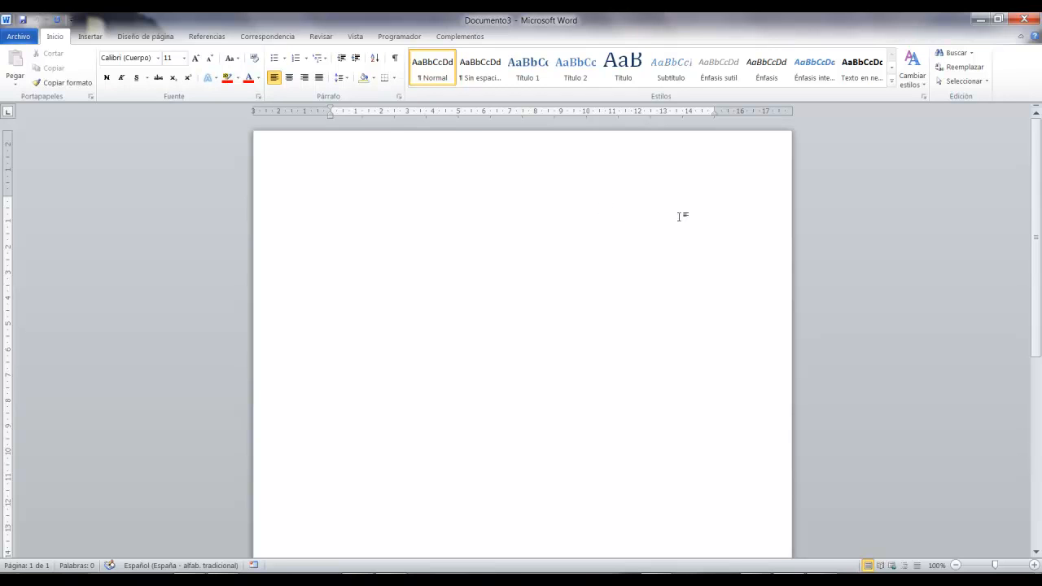
- Start the step-by-step mail merge wizard with Etiquetas as the document type and continue to the starting document stage
click(282, 38)
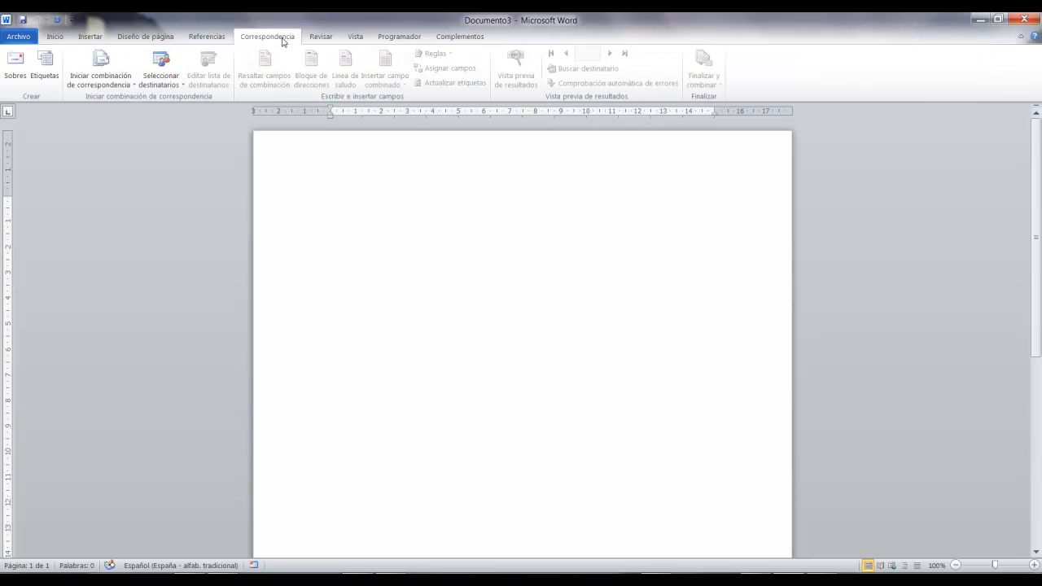
click(122, 82)
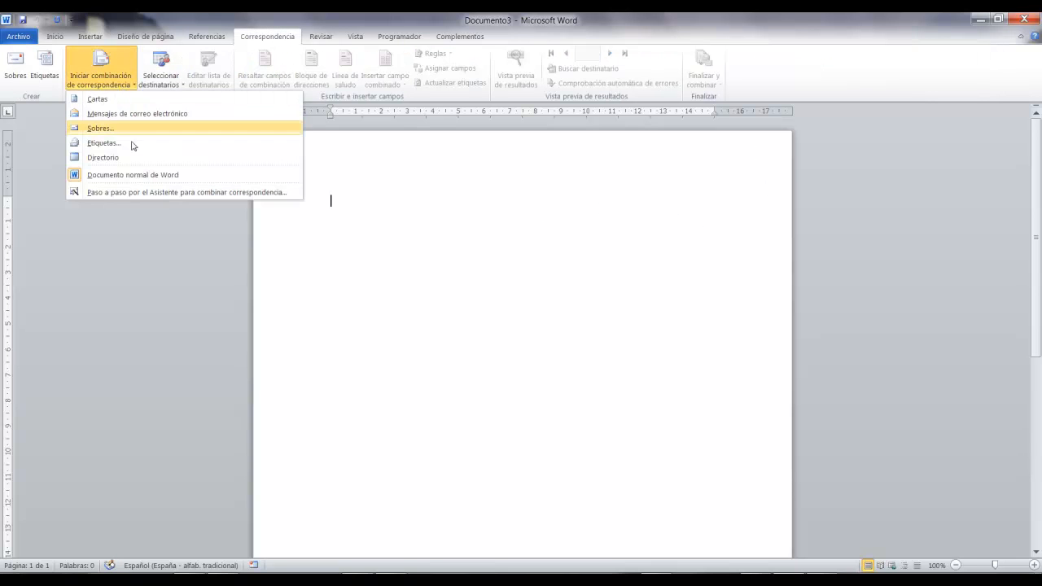
click(145, 192)
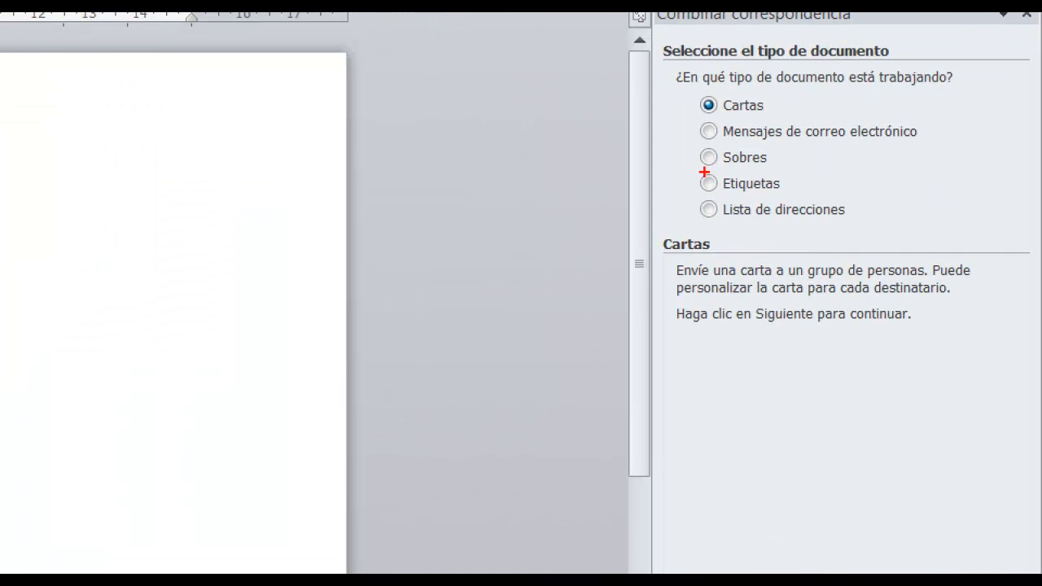
mouse_move(688, 166)
mouse_down()
mouse_move(723, 187)
mouse_move(797, 198)
mouse_move(902, 177)
mouse_move(979, 177)
mouse_up()
click(764, 192)
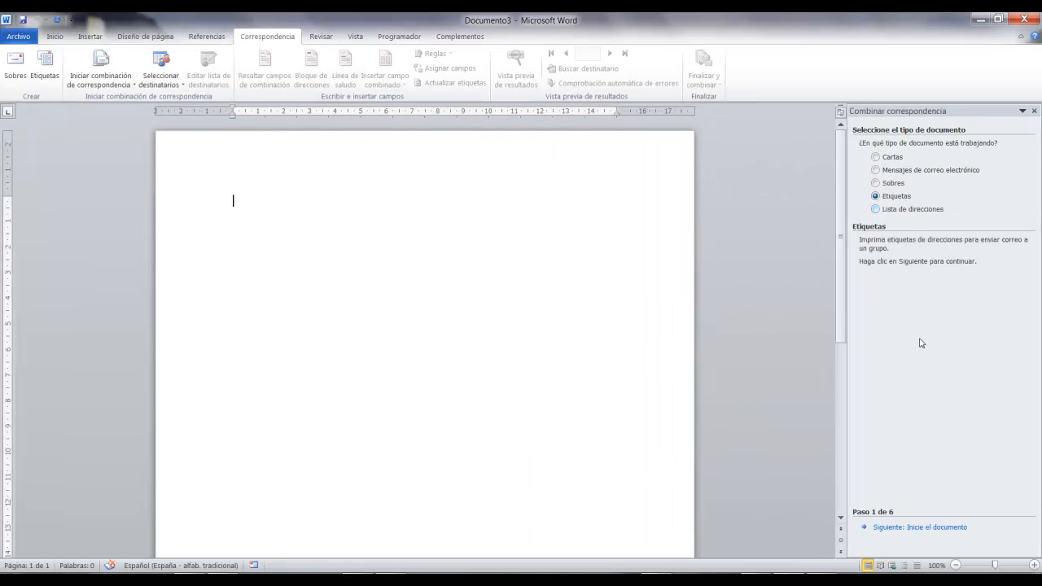
click(896, 527)
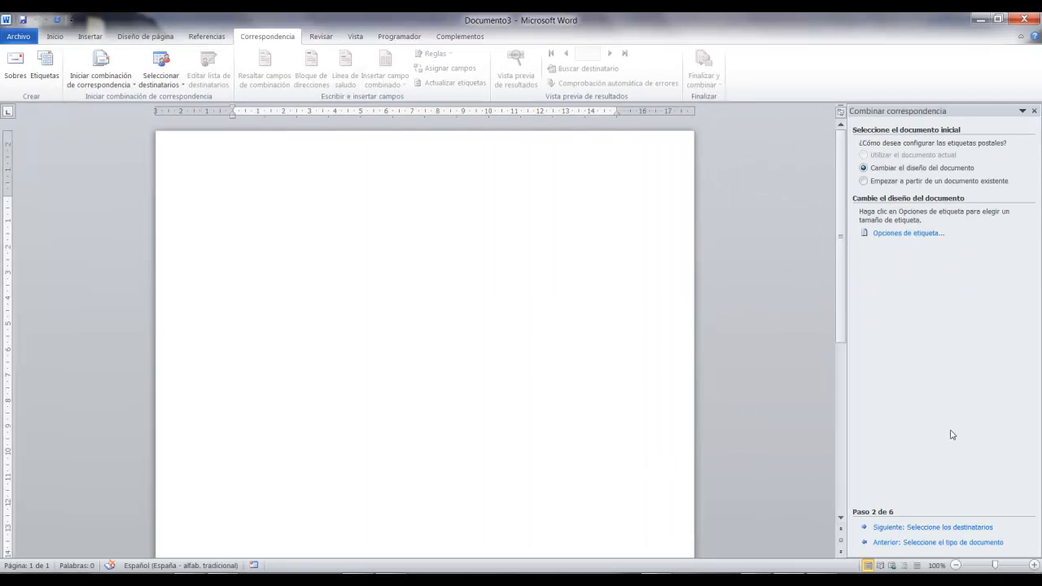
- Open the label options and choose the A-ONE brand with product number A-ONE 26505
key(ctrl+2)
mouse_move(842, 220)
mouse_down()
mouse_move(960, 245)
mouse_move(970, 423)
mouse_up()
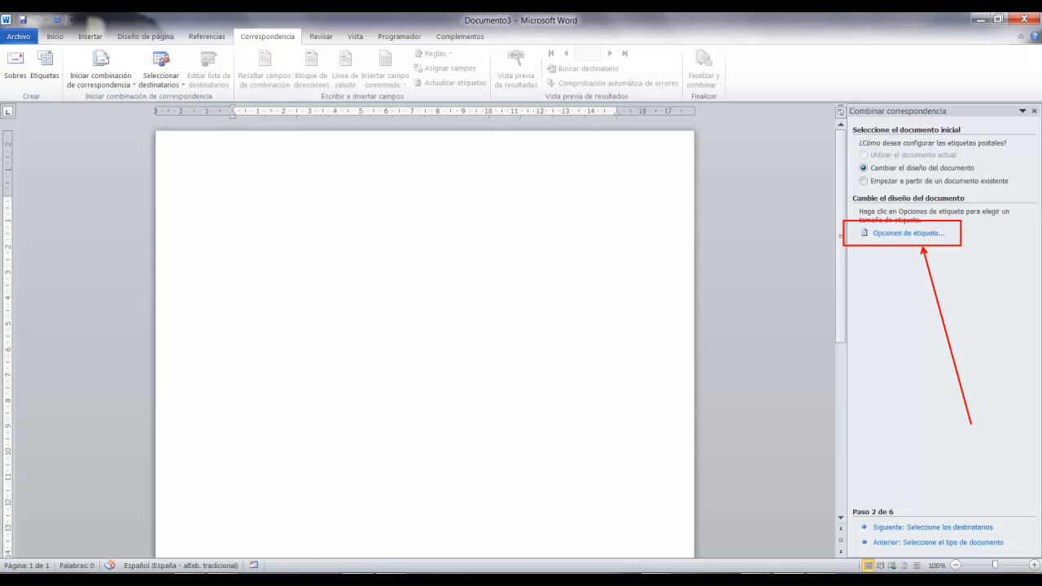
key(Escape)
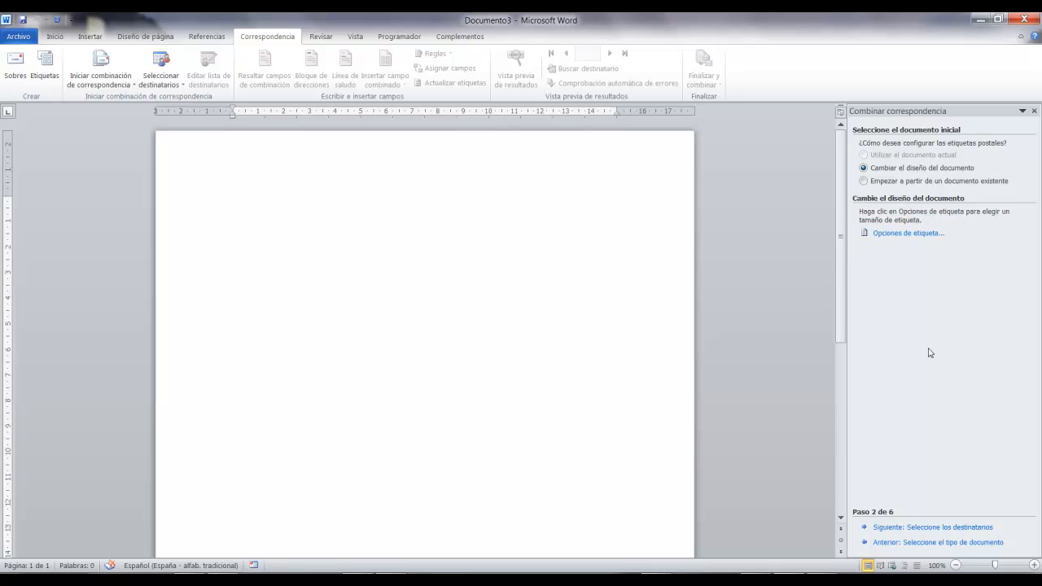
click(903, 233)
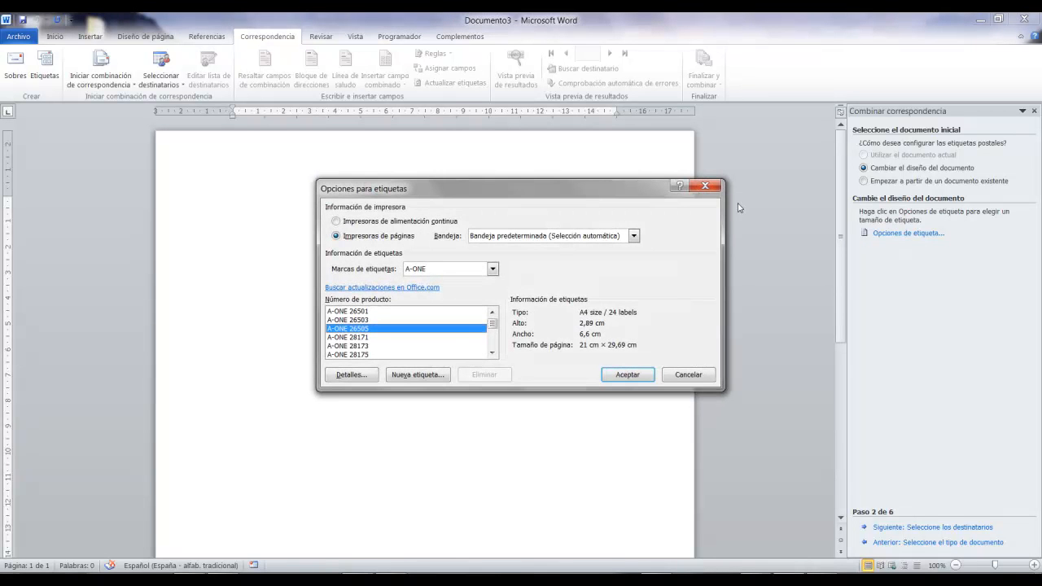
drag(557, 182, 537, 140)
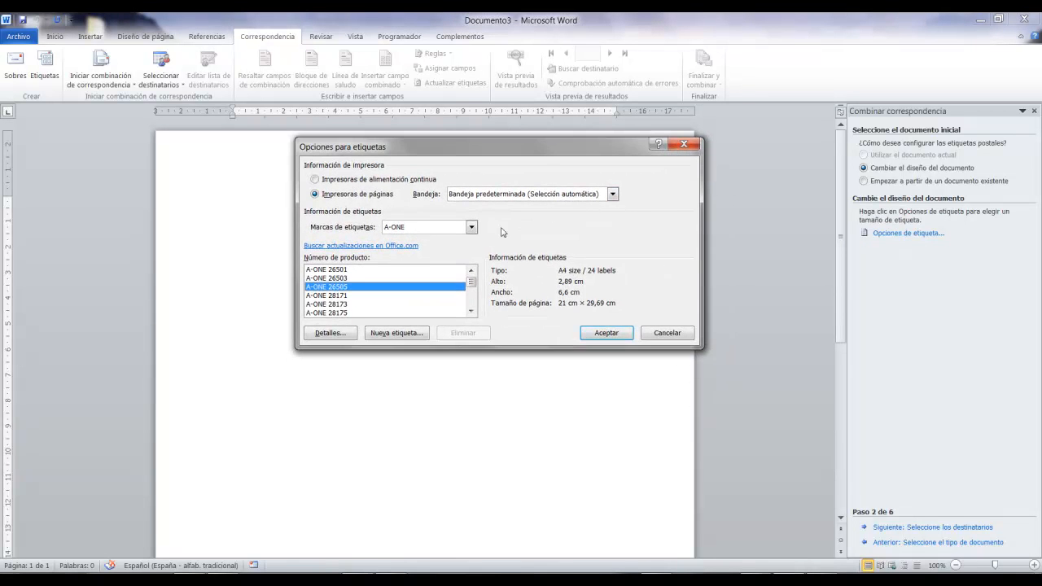
mouse_move(293, 168)
mouse_down()
mouse_move(672, 210)
mouse_move(1040, 368)
mouse_up()
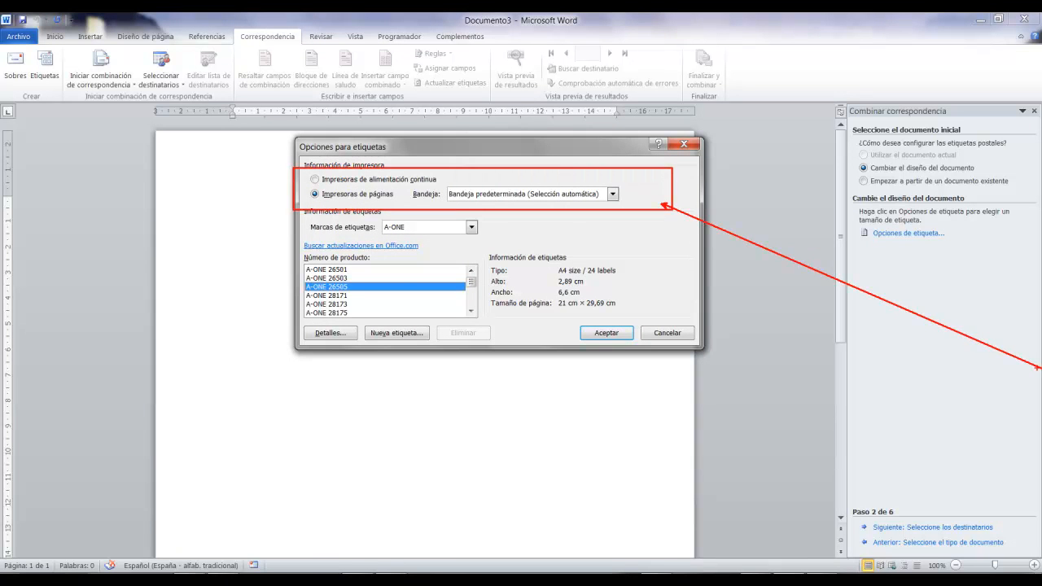
click(470, 227)
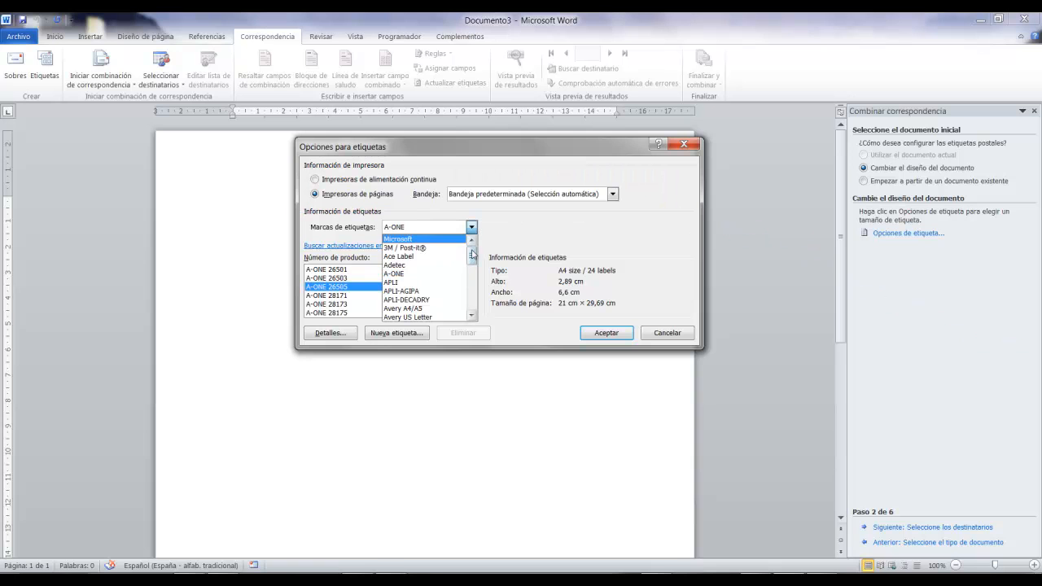
click(429, 279)
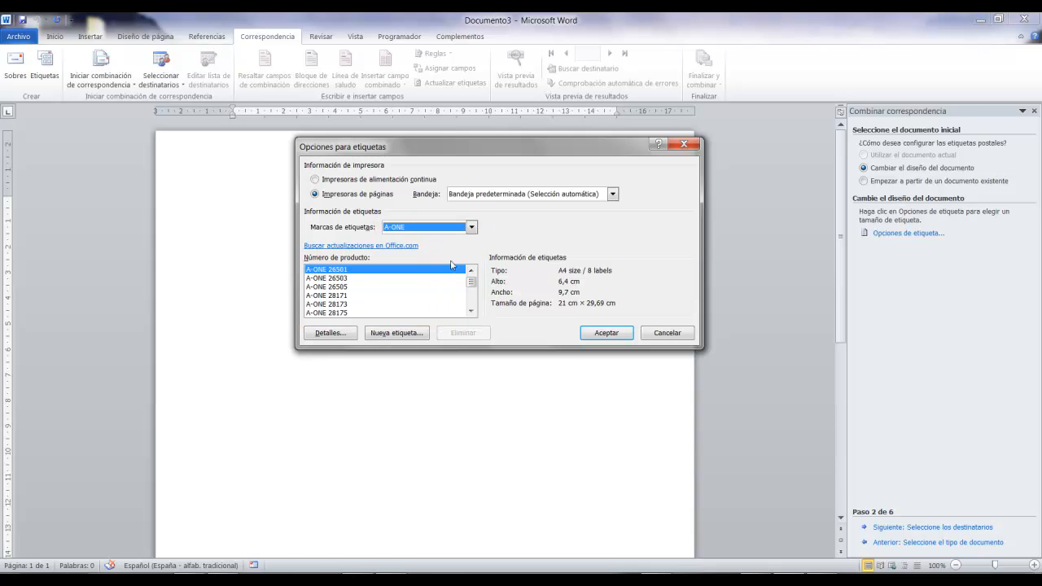
click(355, 291)
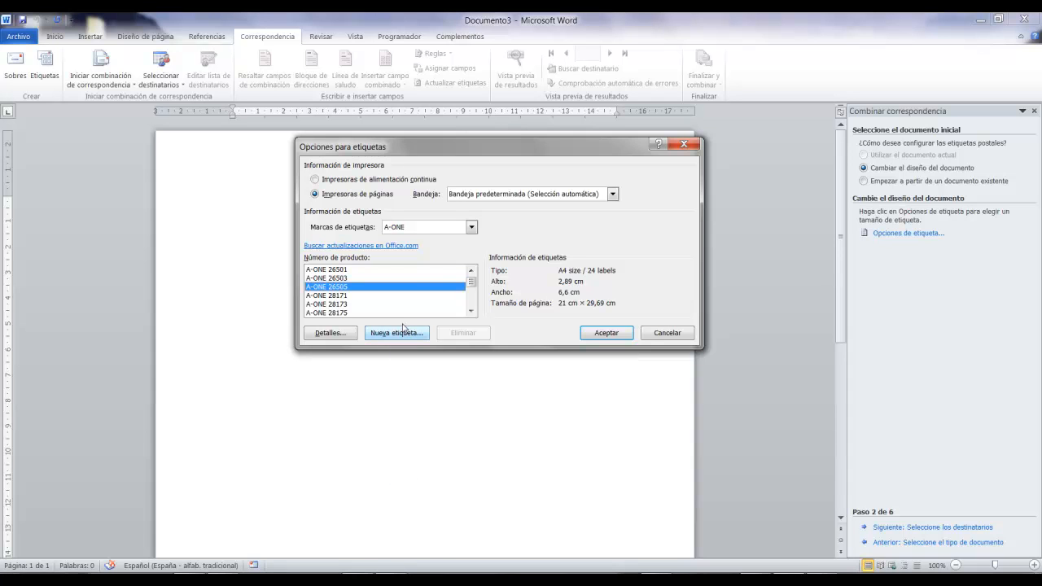
- Examine the name and dimension settings for a new custom label, and cancel without creating it
click(405, 332)
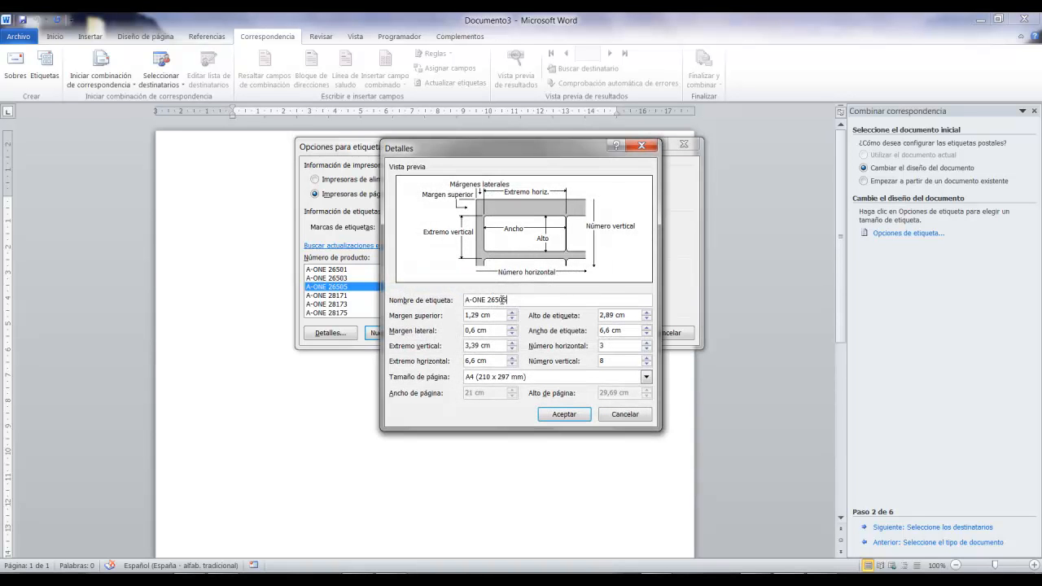
drag(557, 299, 439, 301)
click(616, 416)
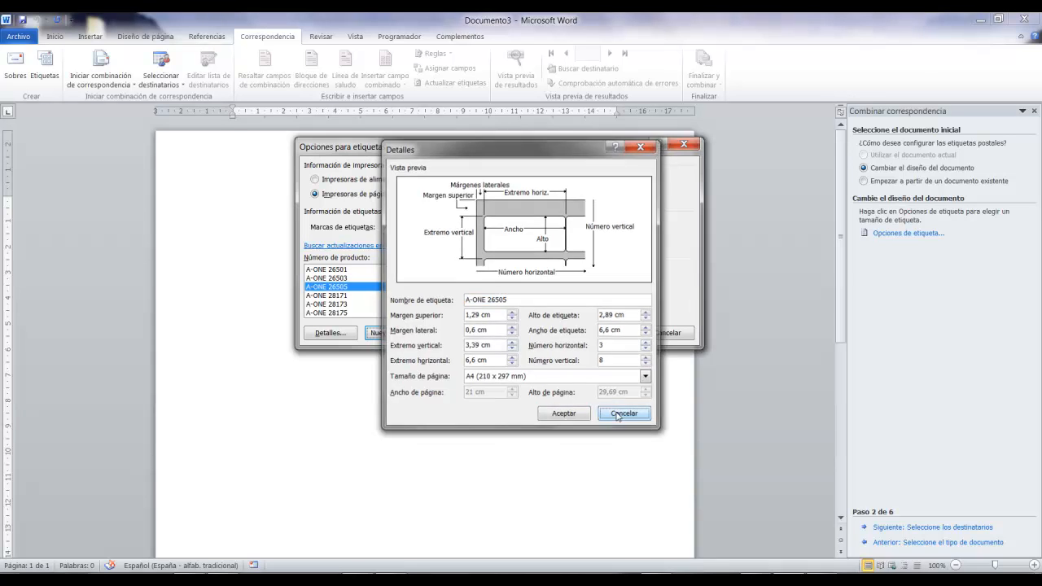
- Choose product A-ONE 26505 of the A-ONE brand again and accept the label options to lay out the label sheet
click(470, 228)
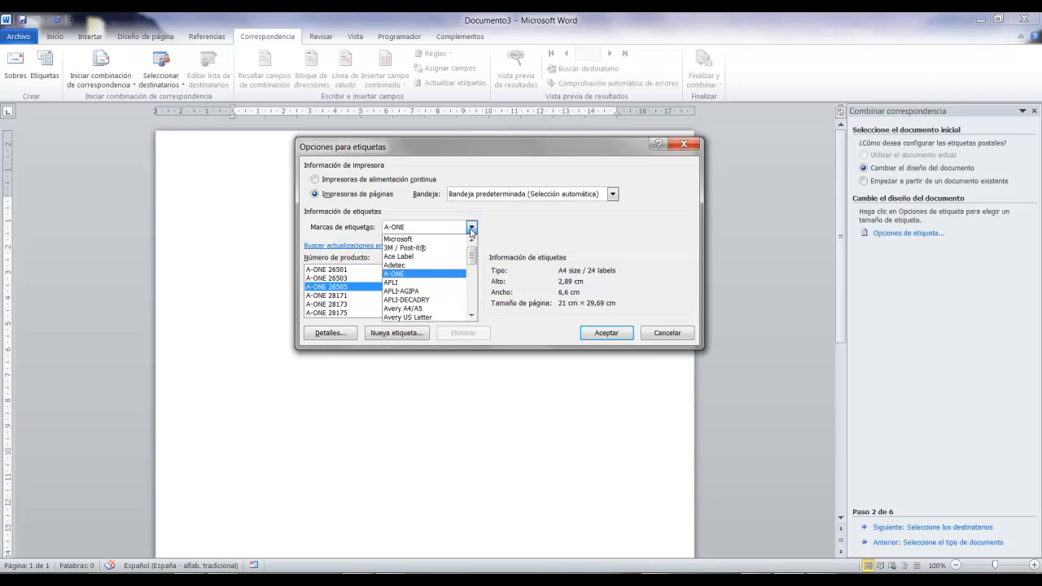
click(461, 273)
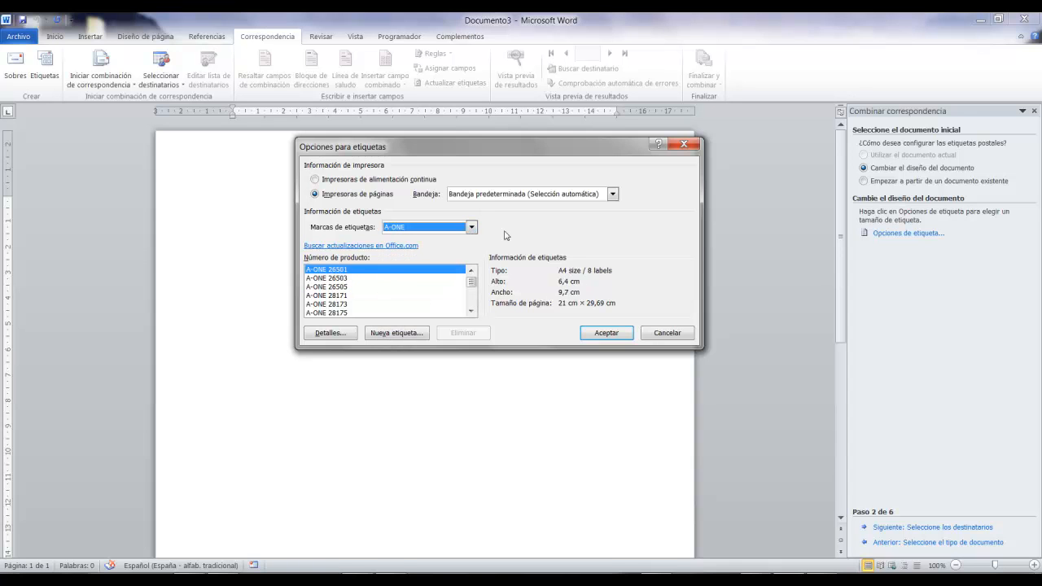
click(471, 226)
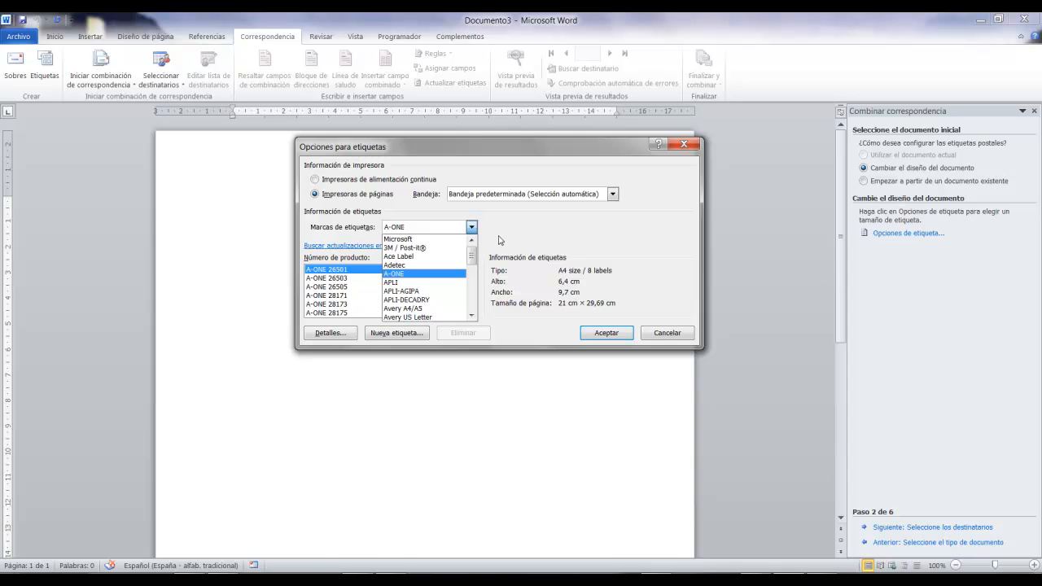
click(503, 238)
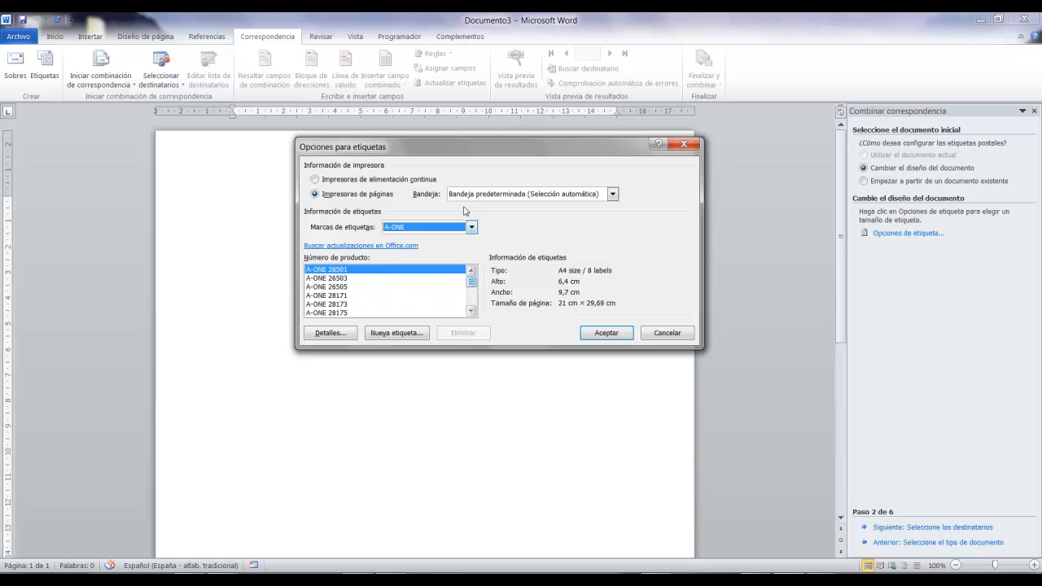
click(355, 286)
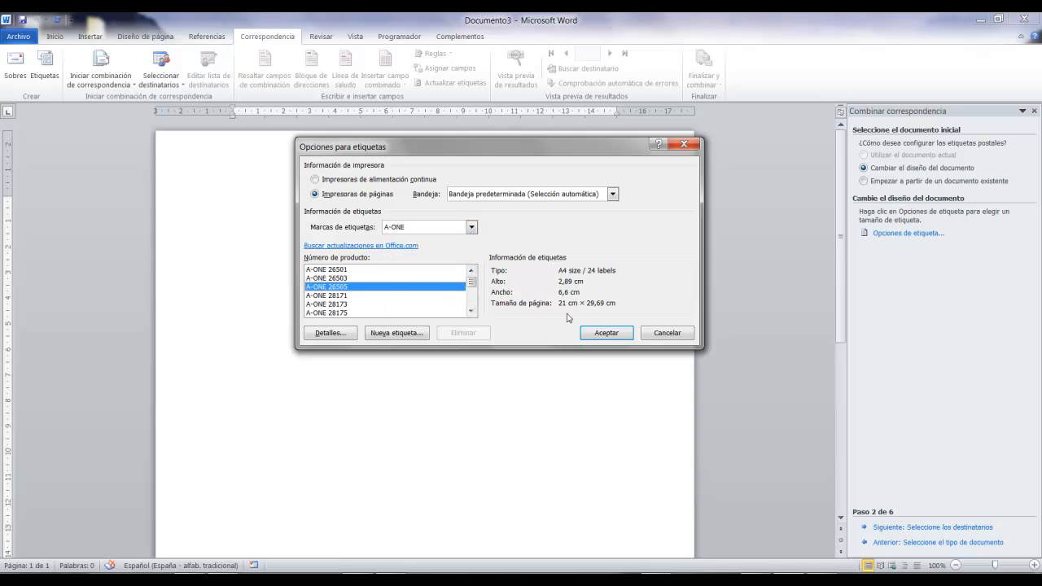
click(606, 332)
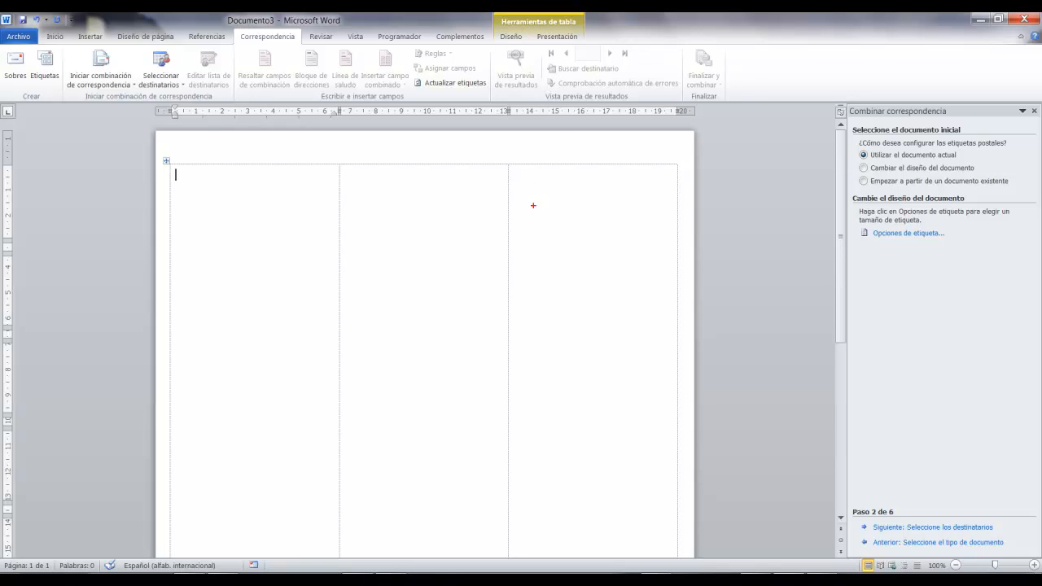
- Toggle the label table's gridlines off and on so that the borders of every label are displayed
mouse_move(482, 13)
mouse_down()
mouse_move(596, 31)
mouse_move(867, 337)
mouse_up()
key(Escape)
click(510, 38)
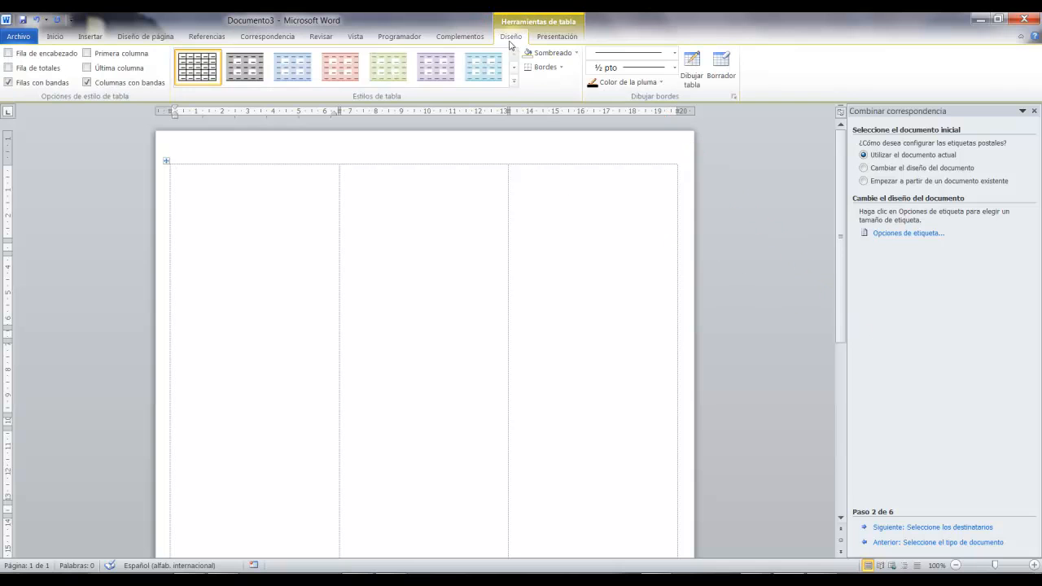
click(557, 38)
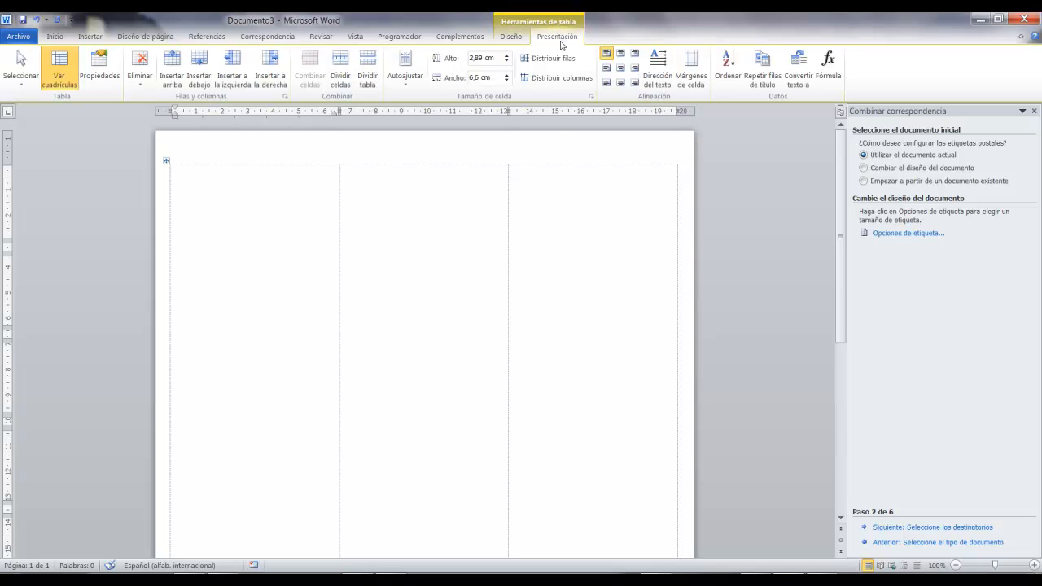
drag(558, 46, 464, 235)
drag(70, 92, 260, 364)
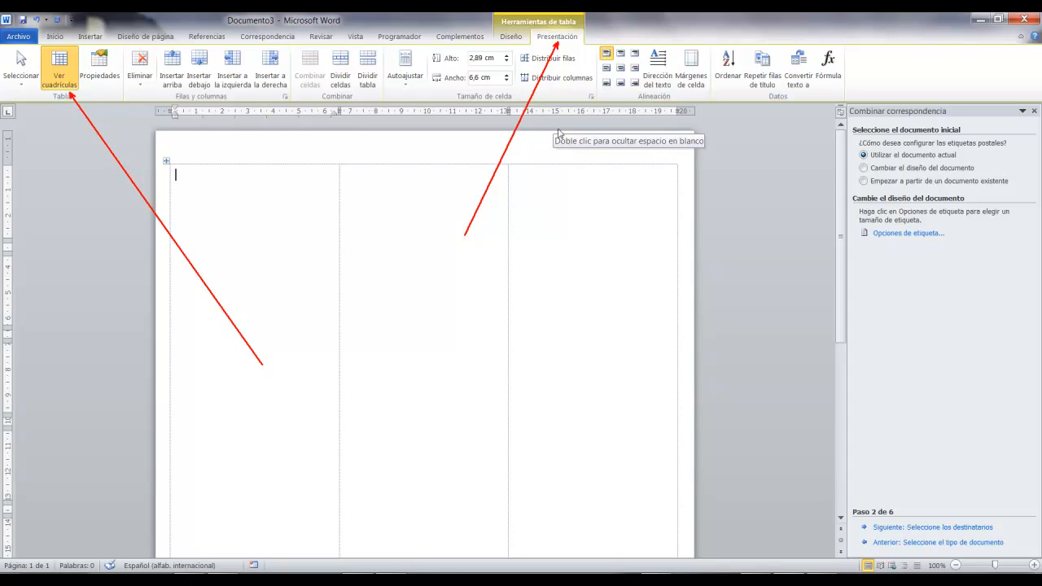
key(Escape)
click(63, 62)
click(60, 66)
click(58, 70)
click(58, 73)
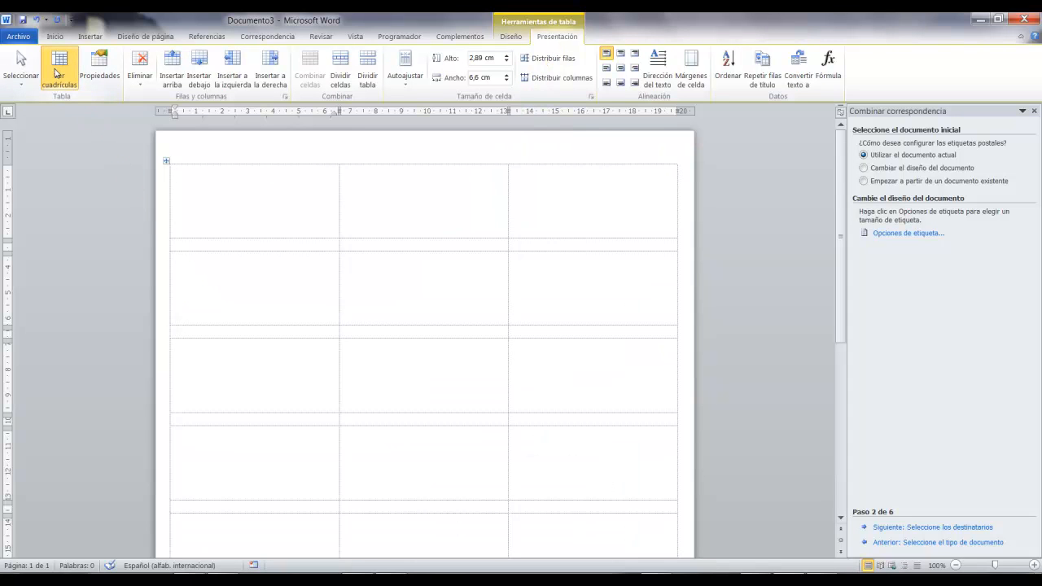
click(58, 73)
click(57, 74)
- Look over the whole label sheet and compare it with the table gridlines hidden and shown, leaving them on
scroll(437, 253, down, 6)
scroll(471, 340, down, 3)
scroll(472, 334, up, 7)
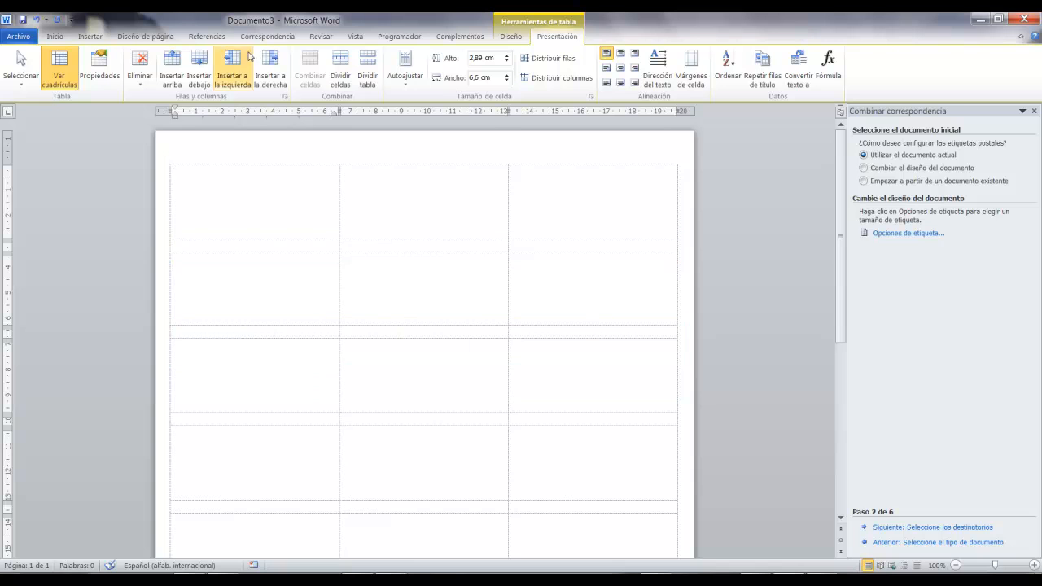
click(55, 69)
click(57, 74)
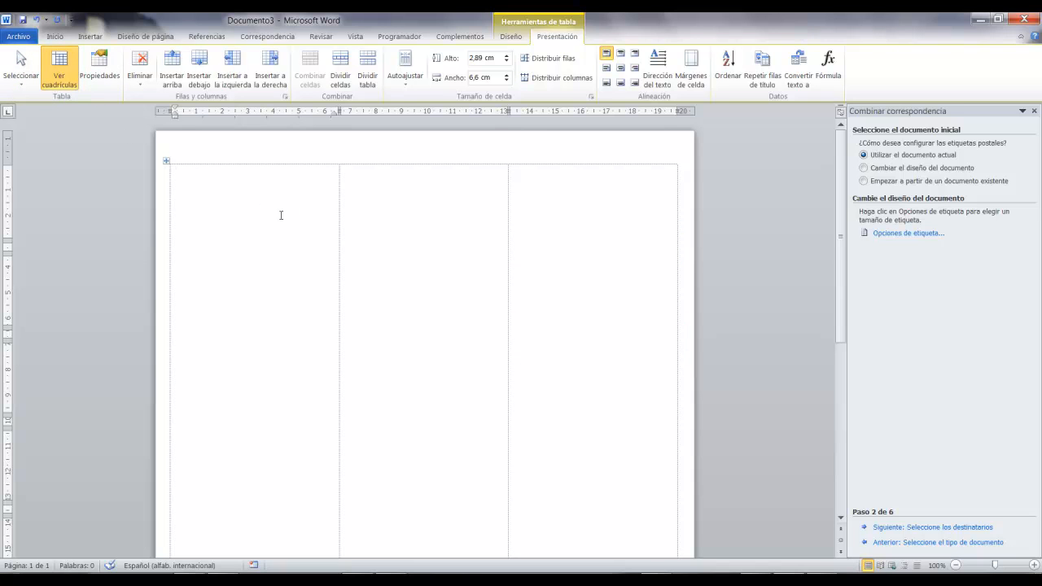
click(59, 70)
click(59, 70)
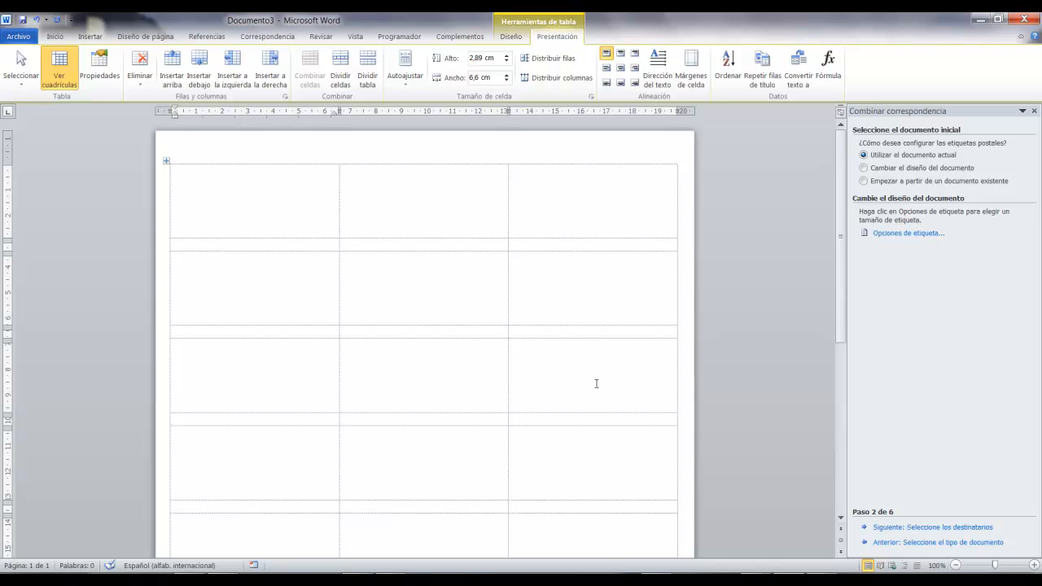
- Continue to the recipient stage and load Mi lista1.mdb from the Mis archivos de origen de datos folder as the existing list
click(893, 529)
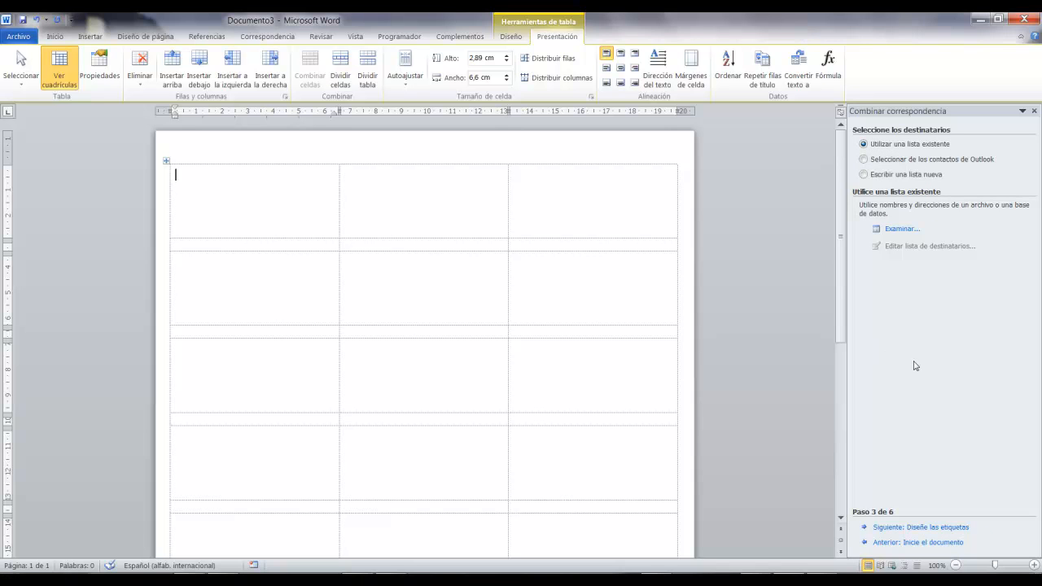
click(893, 230)
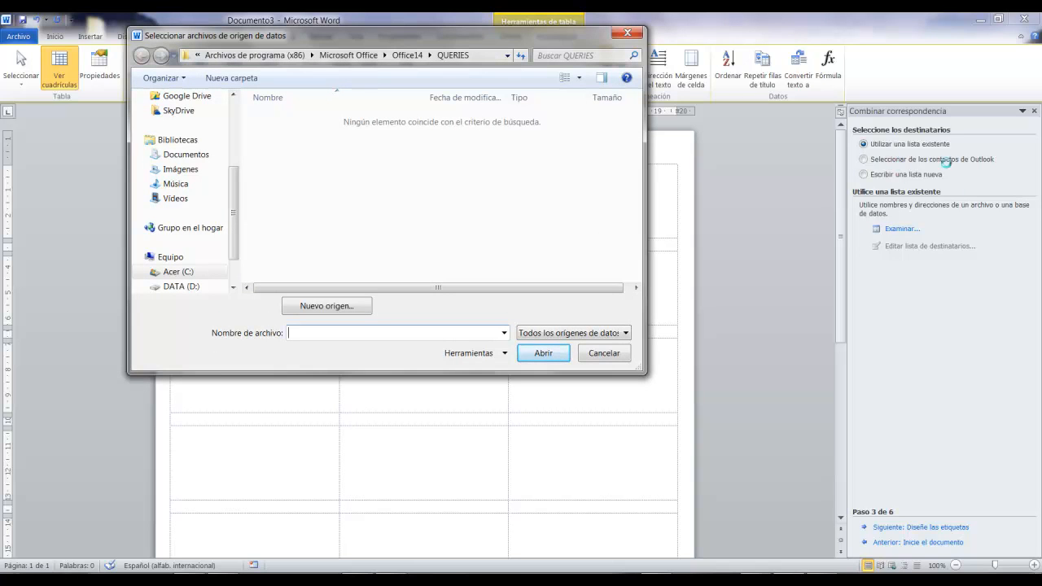
drag(234, 205, 233, 173)
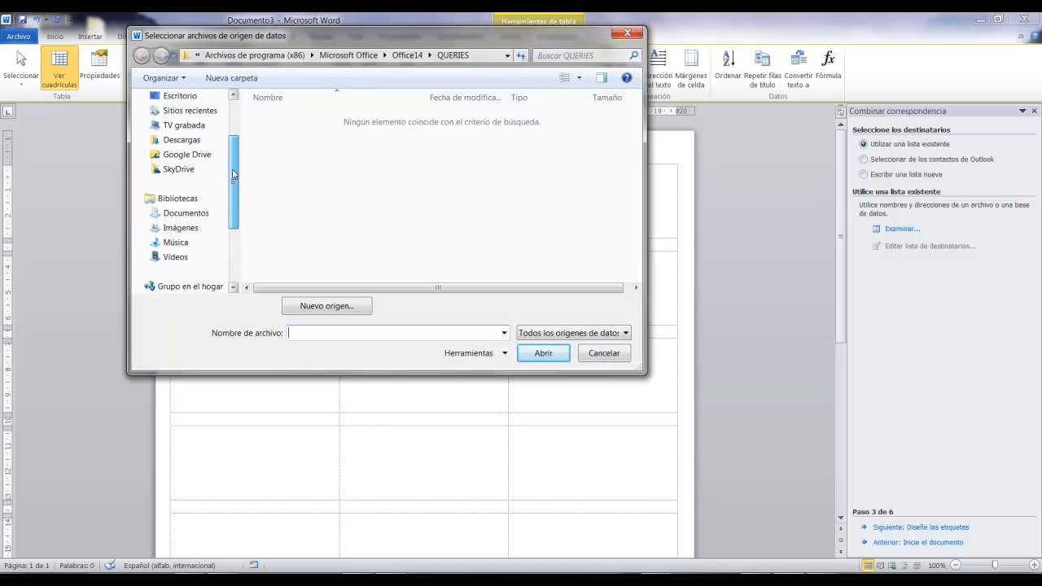
click(181, 213)
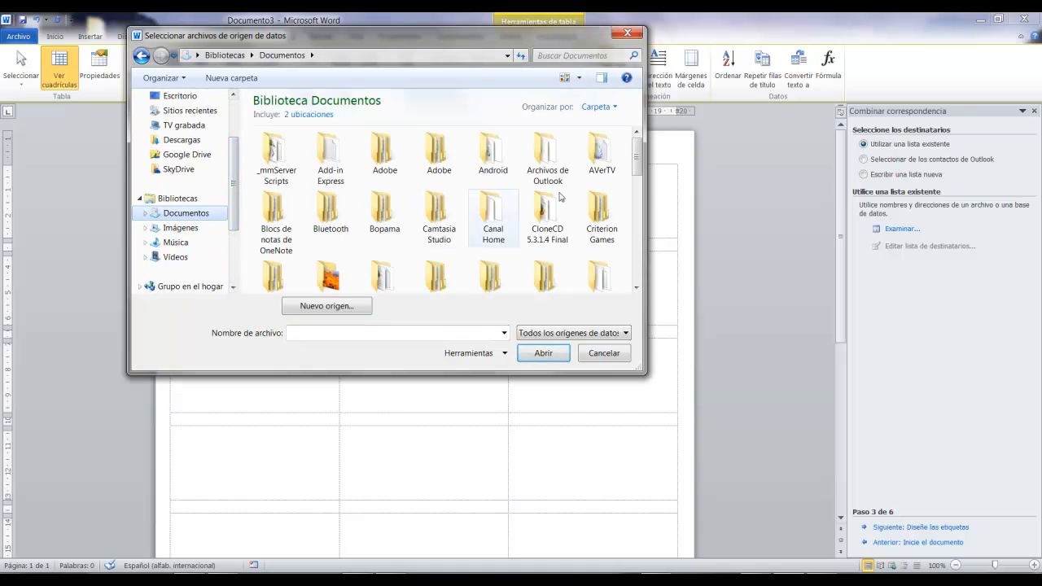
click(635, 189)
click(635, 192)
double_click(440, 213)
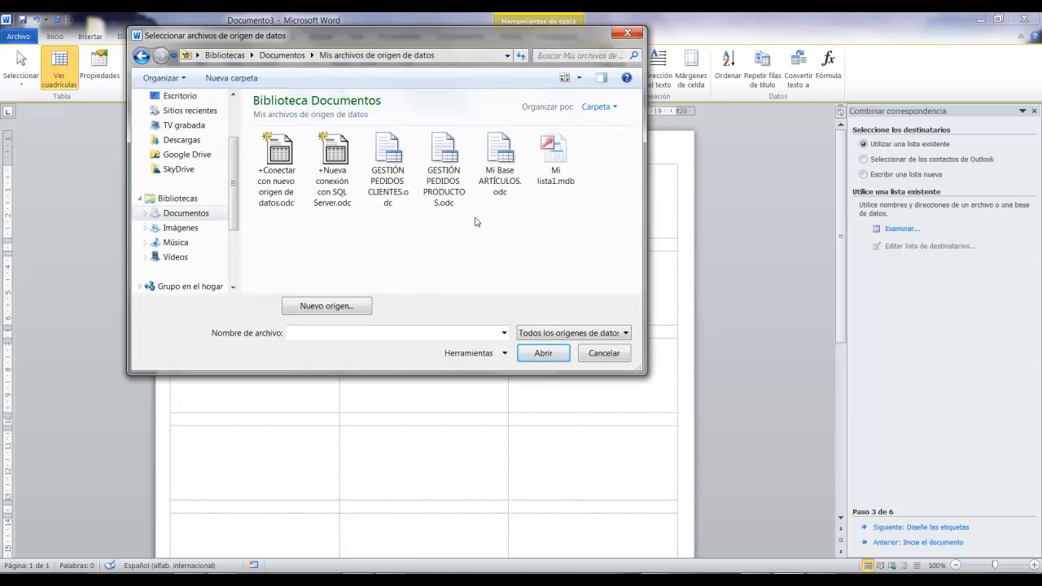
double_click(551, 161)
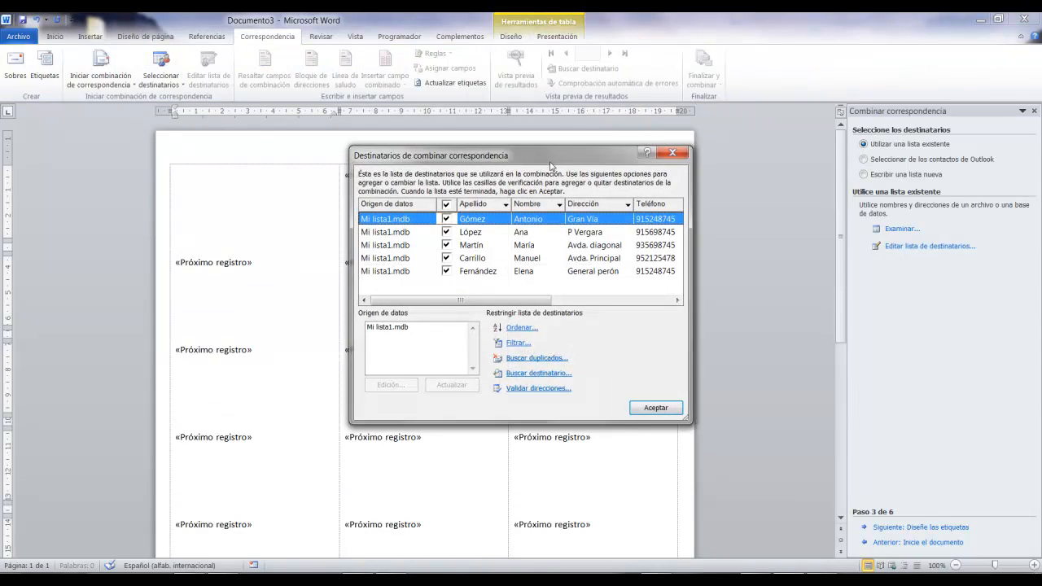
- Review the mail merge recipients and accept the list with all entries selected
drag(535, 157, 463, 116)
mouse_move(420, 260)
mouse_down()
mouse_move(576, 259)
mouse_move(407, 259)
mouse_up()
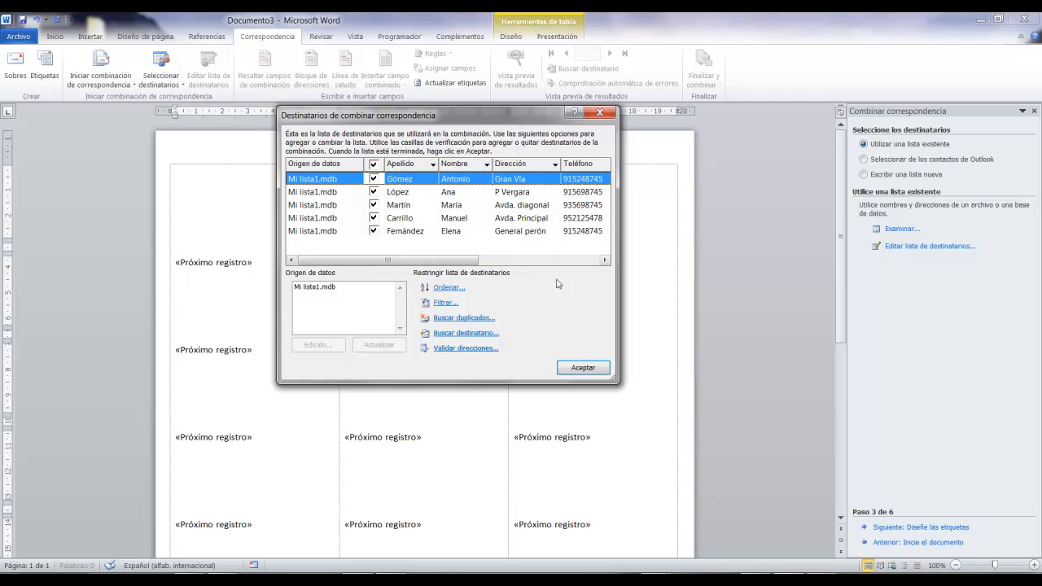
click(578, 367)
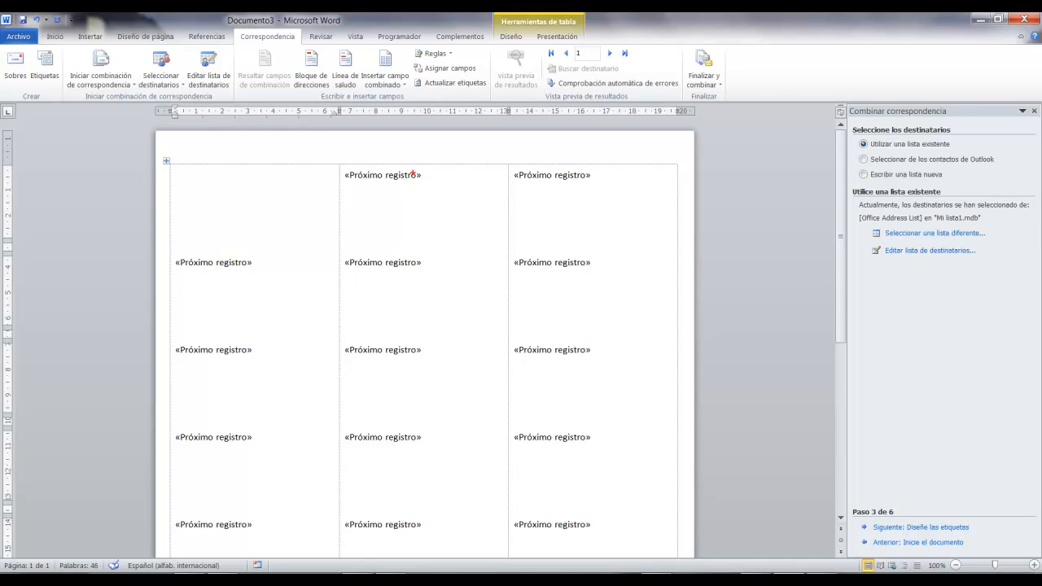
drag(342, 166, 437, 189)
key(Escape)
drag(165, 161, 344, 248)
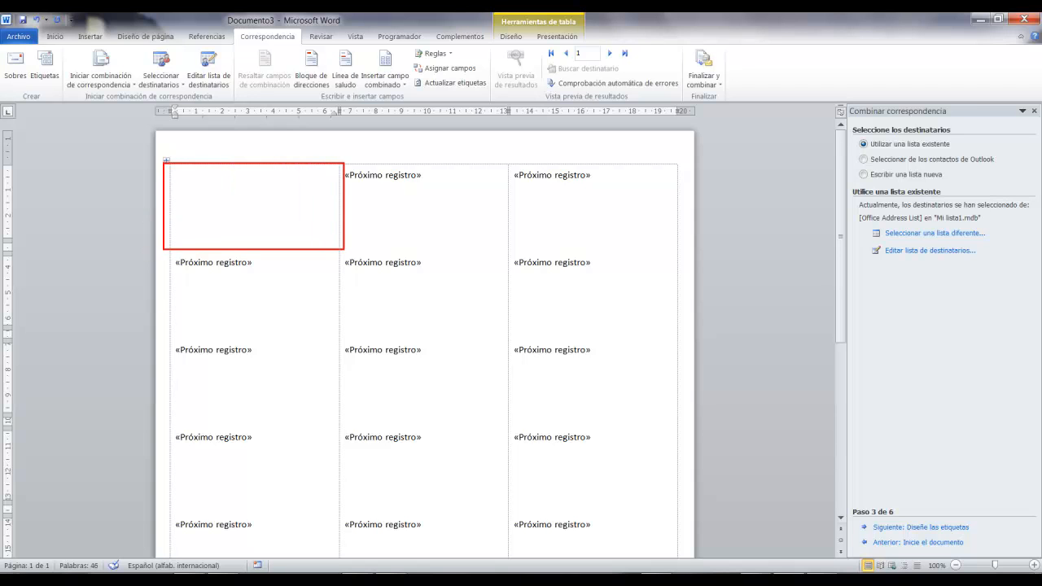
key(Escape)
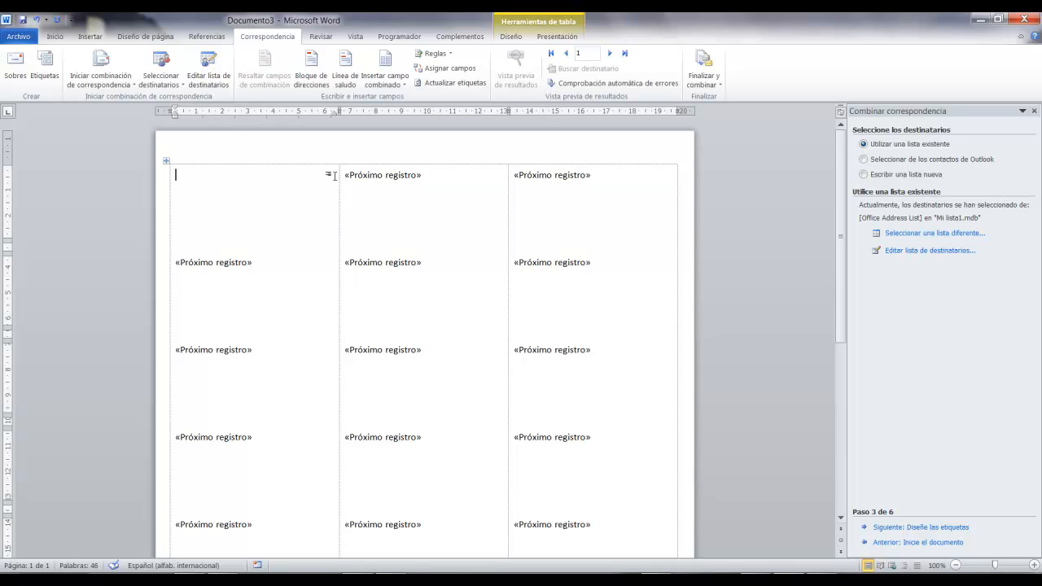
- Leave a blank line at the start of the first label and insert the Nombre and Apellido merge fields side by side below it
key(Return)
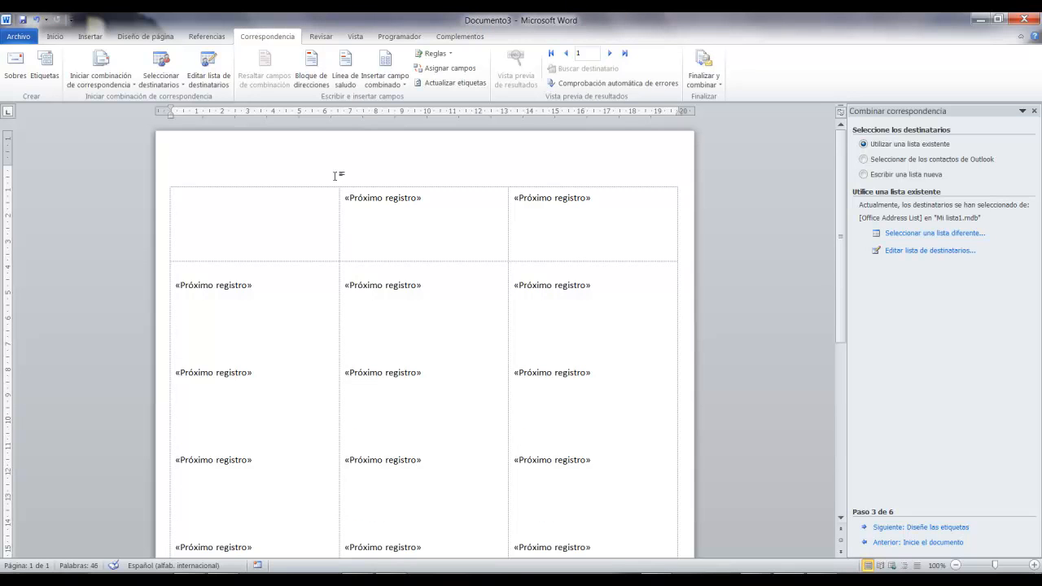
key(ctrl+z)
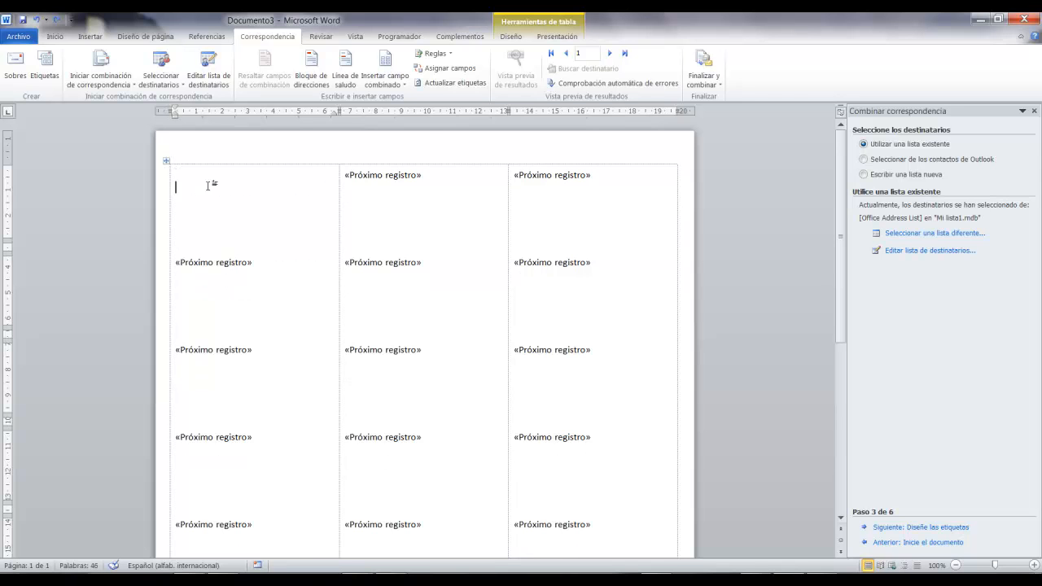
click(386, 80)
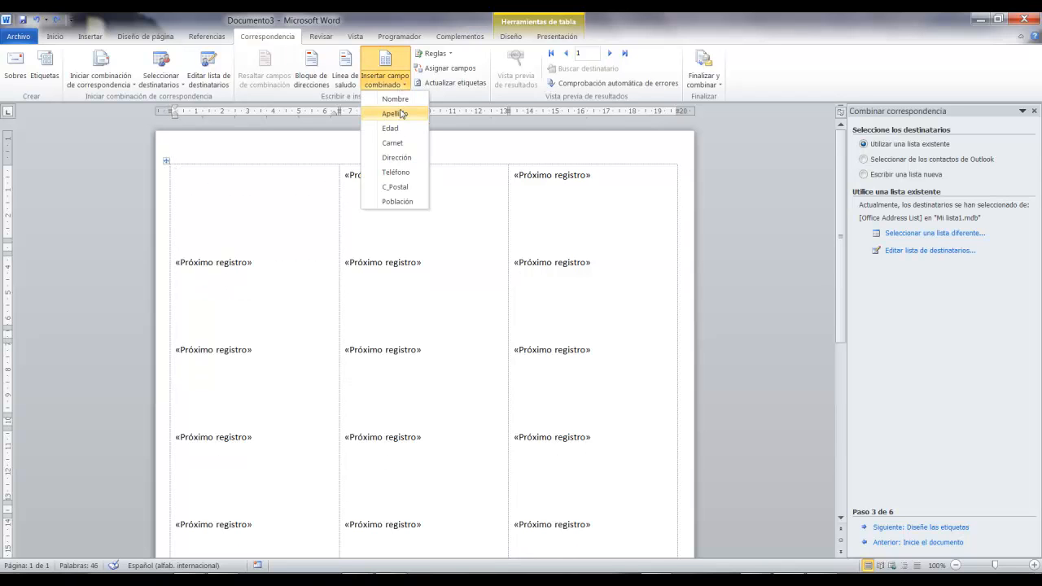
click(398, 101)
key(alt+space)
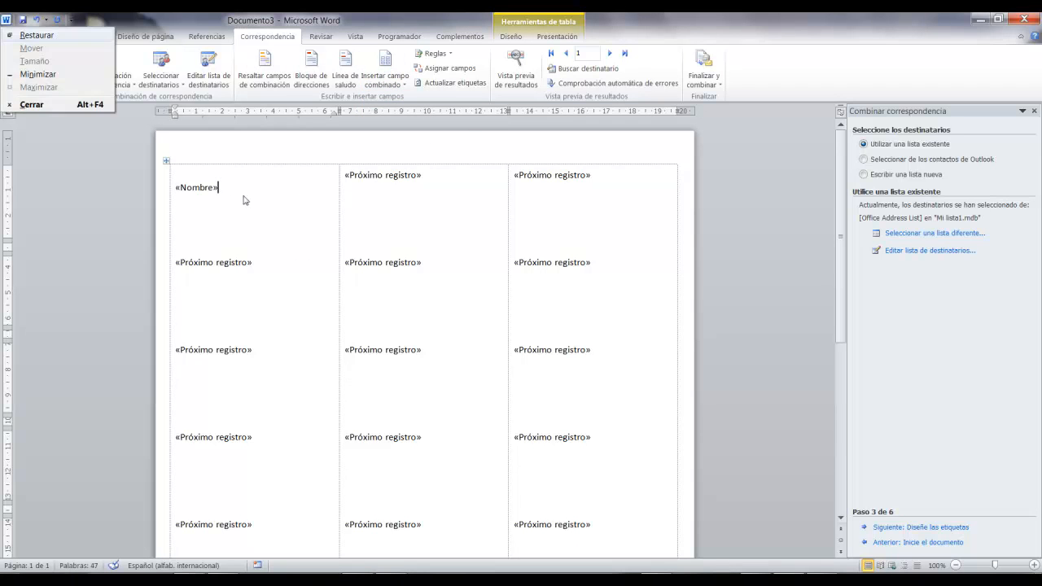
key(Escape)
click(386, 80)
click(394, 113)
key(Return)
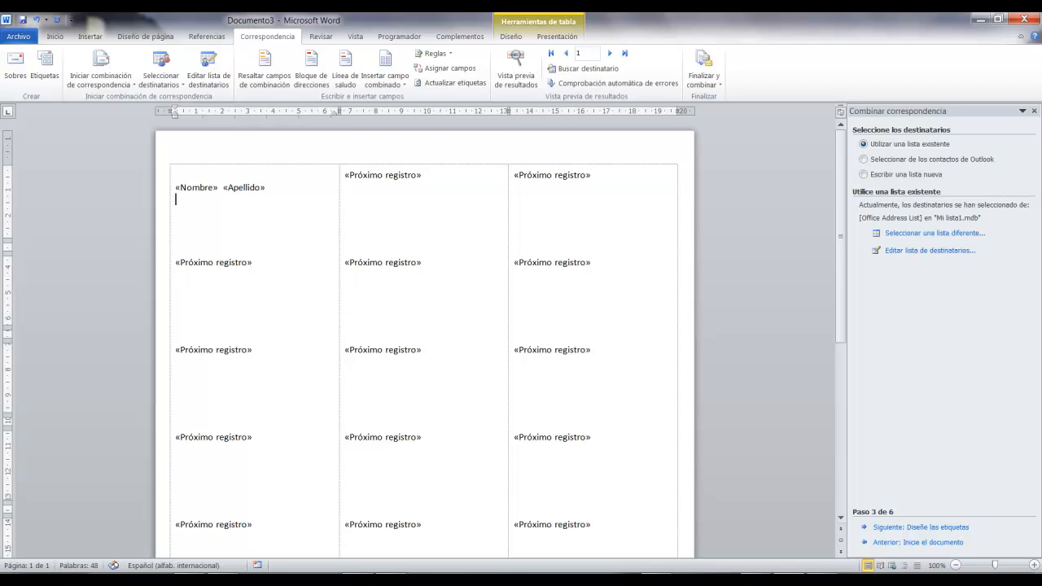
- Leave a blank line under the name in the first label and insert the Dirección and C_Postal merge fields side by side
click(385, 62)
click(598, 343)
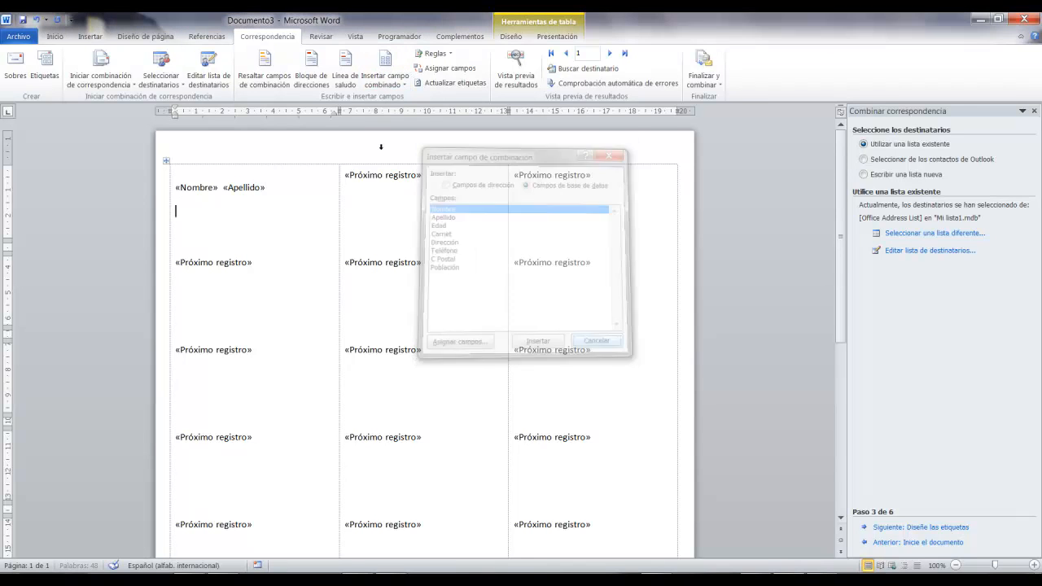
click(386, 79)
click(397, 157)
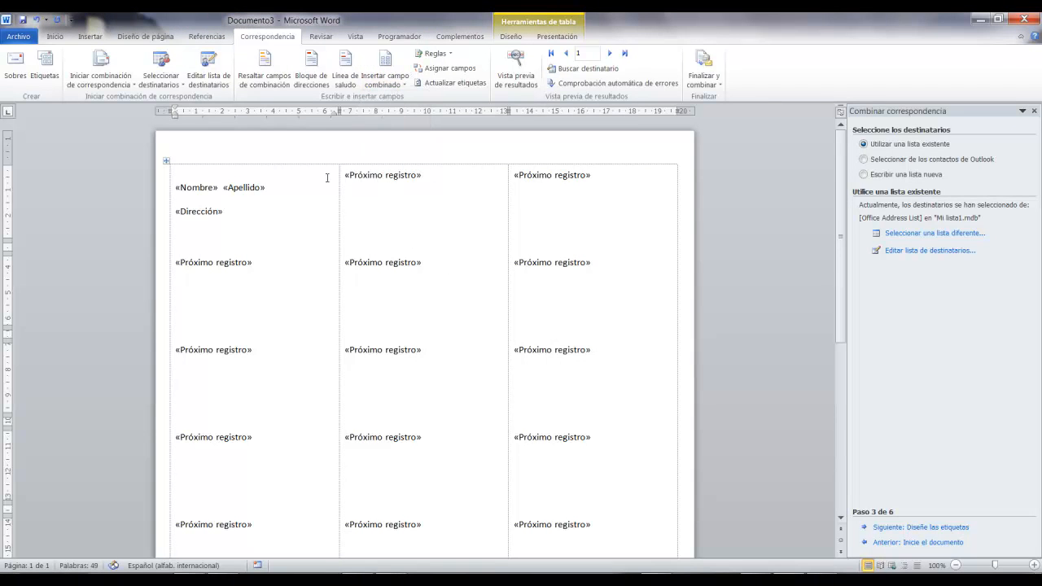
click(388, 84)
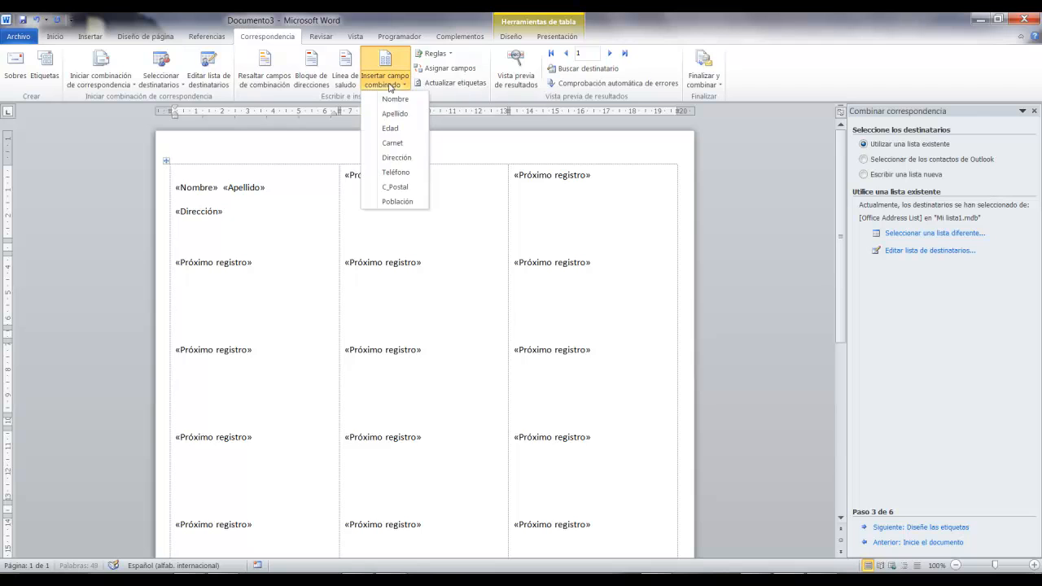
click(399, 187)
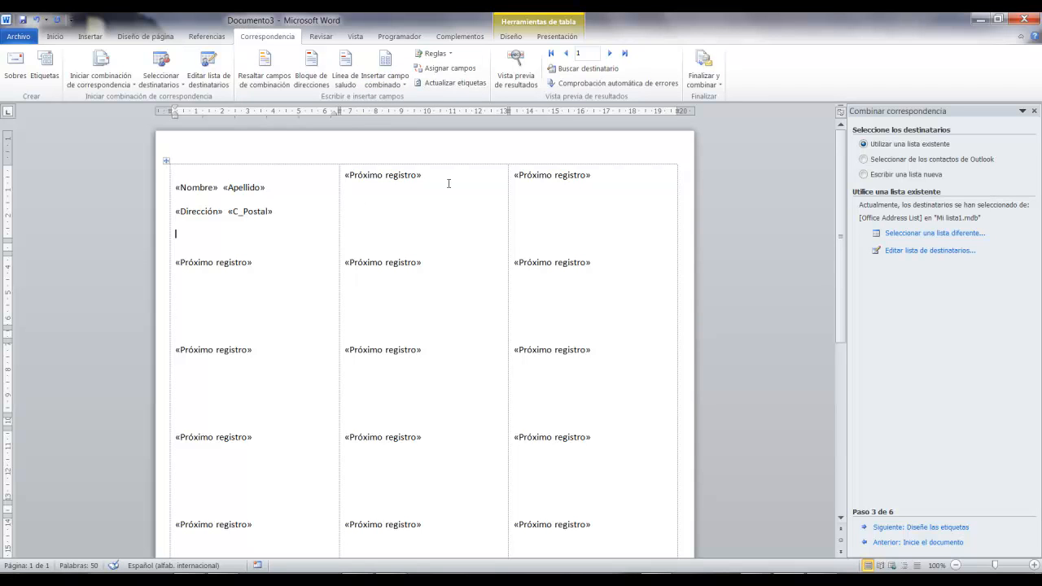
- Insert the Población and Teléfono merge fields side by side on the last line of the first label
click(394, 86)
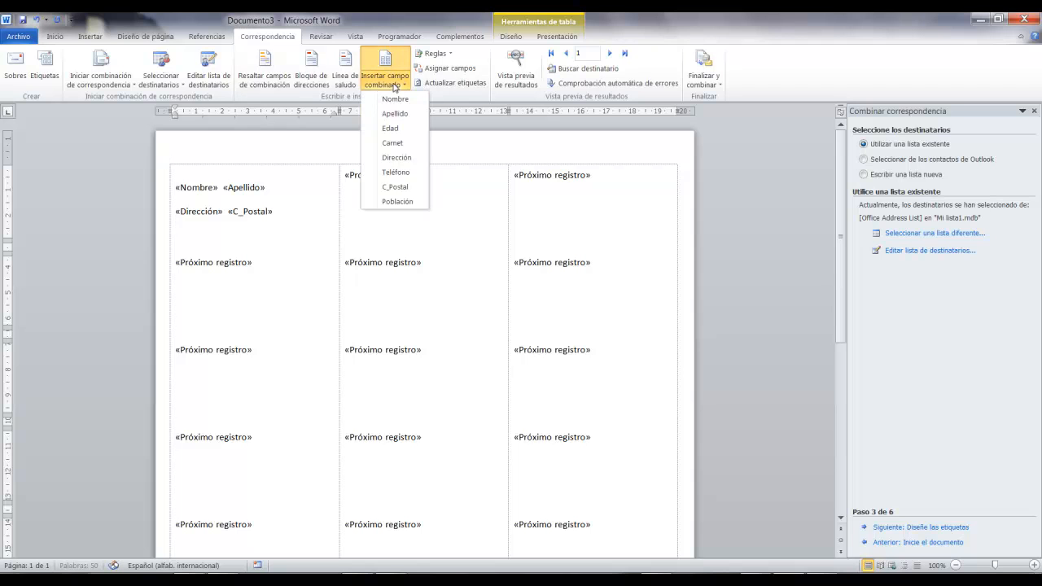
click(397, 201)
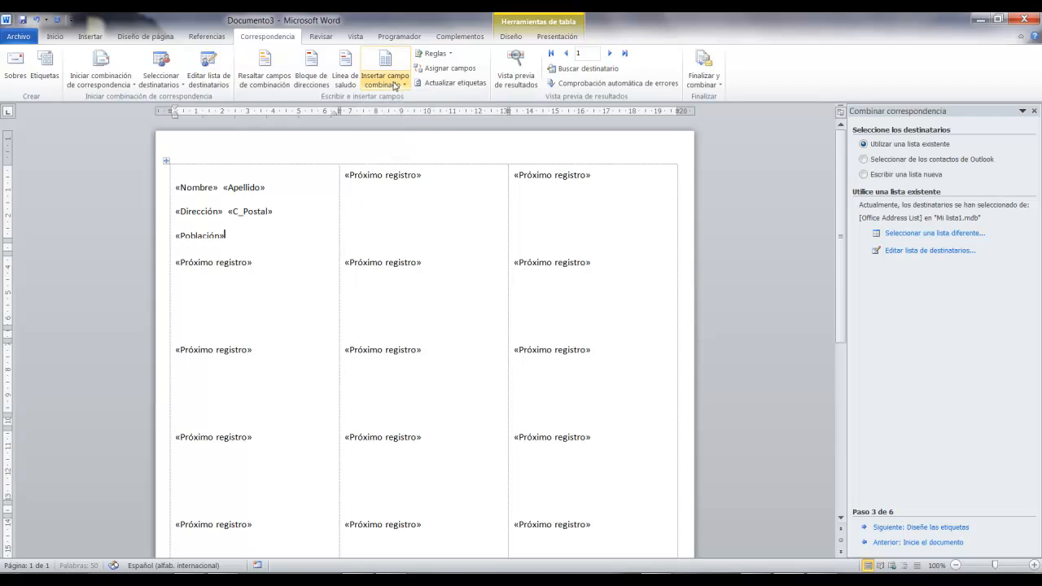
click(395, 81)
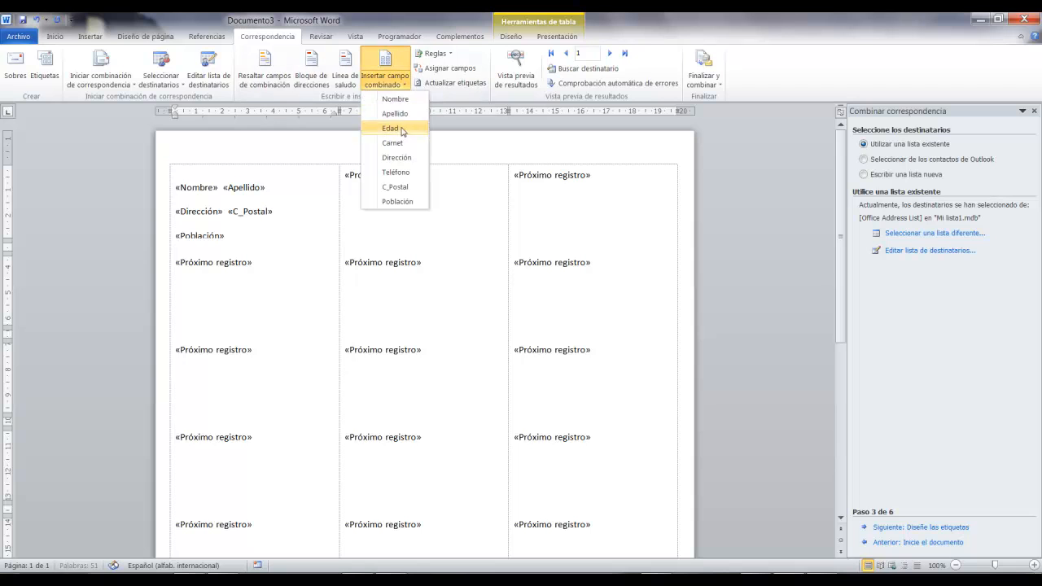
click(396, 202)
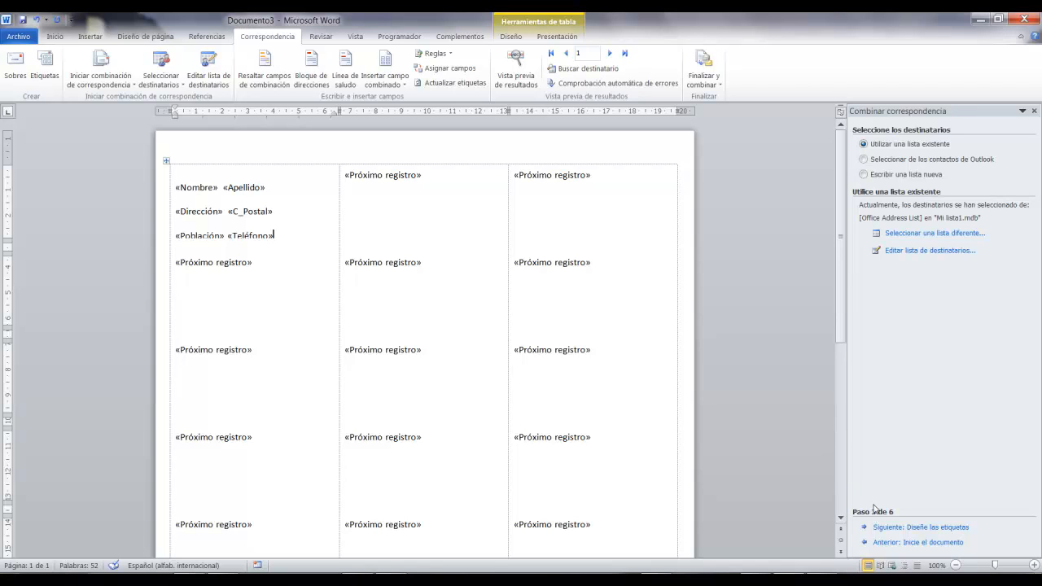
drag(852, 494, 926, 526)
drag(1009, 464, 925, 506)
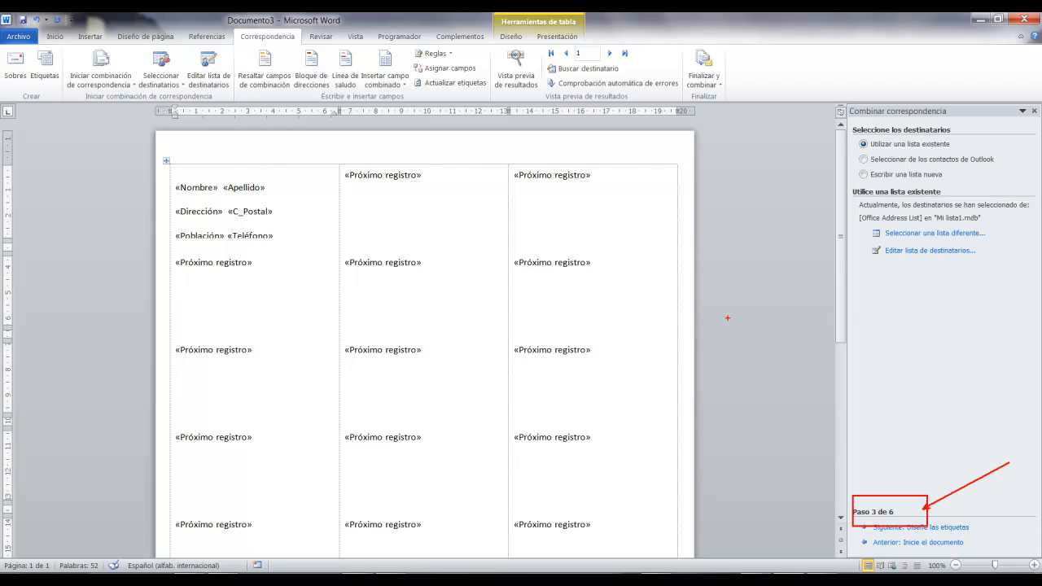
drag(403, 72, 506, 96)
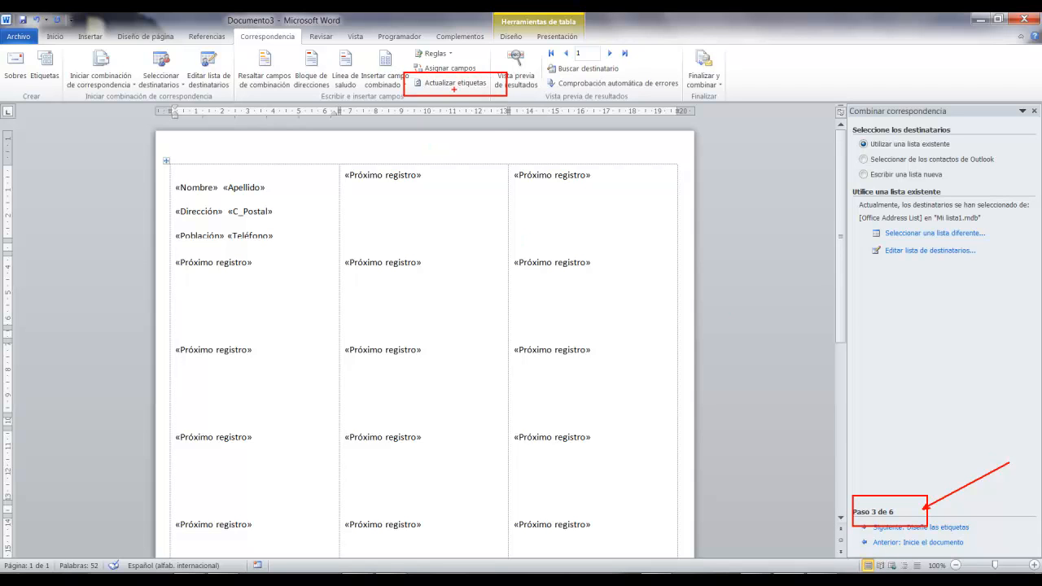
drag(692, 387, 457, 90)
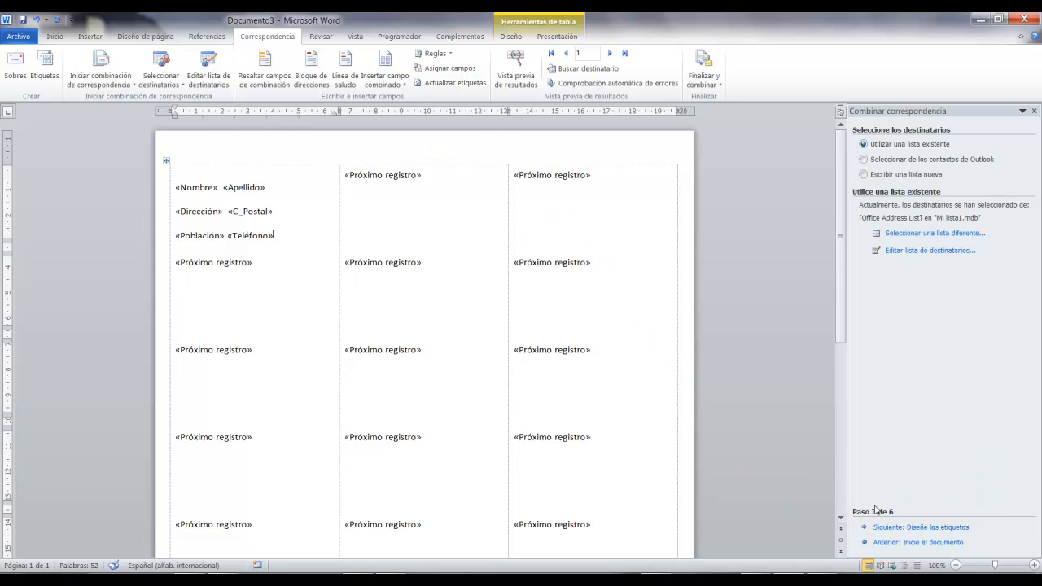
- Advance the wizard to the label design stage and replicate the first label's layout to all the other labels
click(936, 528)
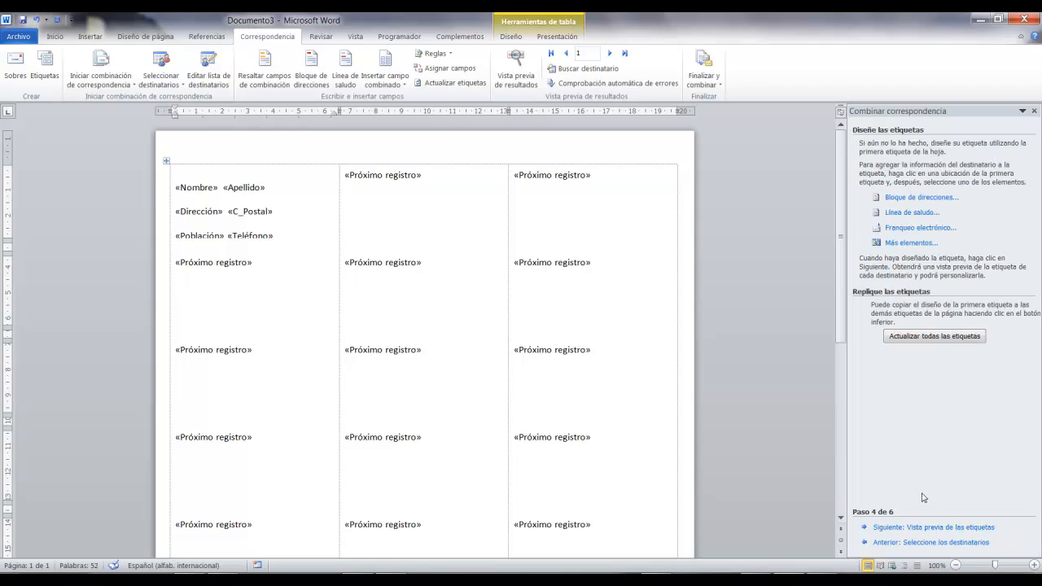
drag(881, 318, 997, 355)
mouse_move(460, 98)
mouse_down()
mouse_move(782, 297)
mouse_move(856, 324)
mouse_up()
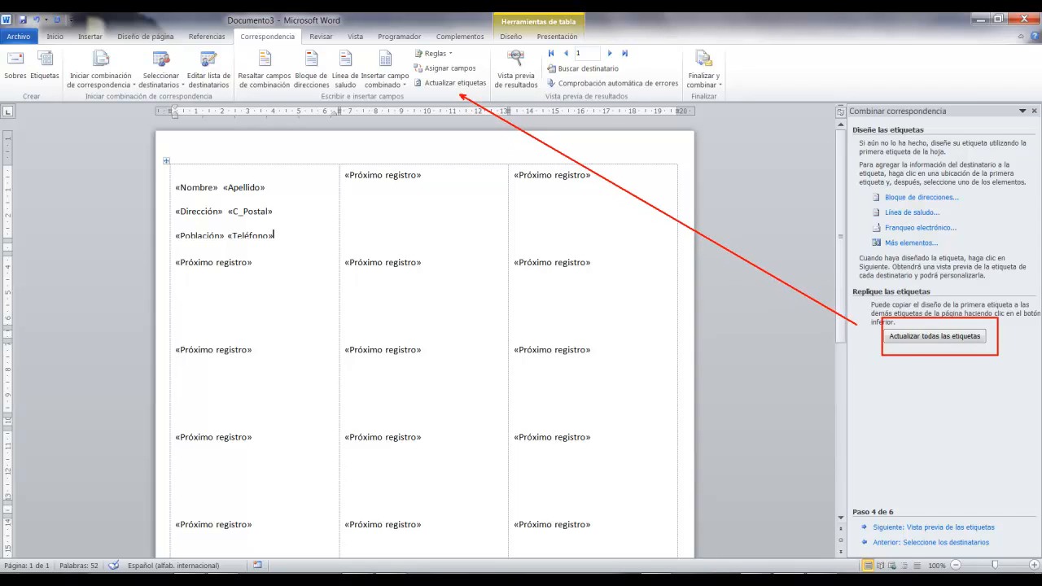
click(457, 83)
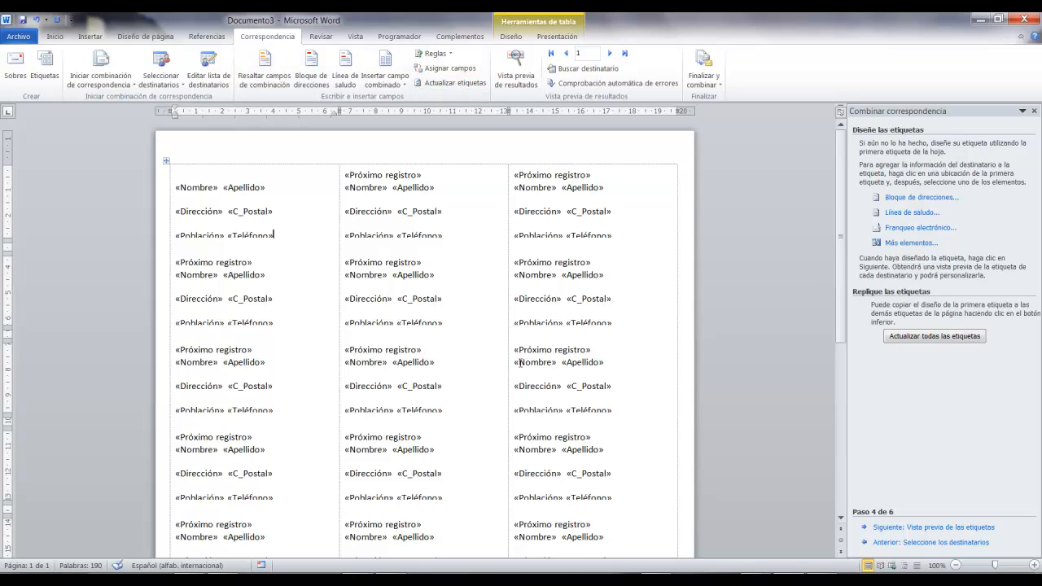
drag(429, 174, 540, 160)
drag(337, 181, 461, 240)
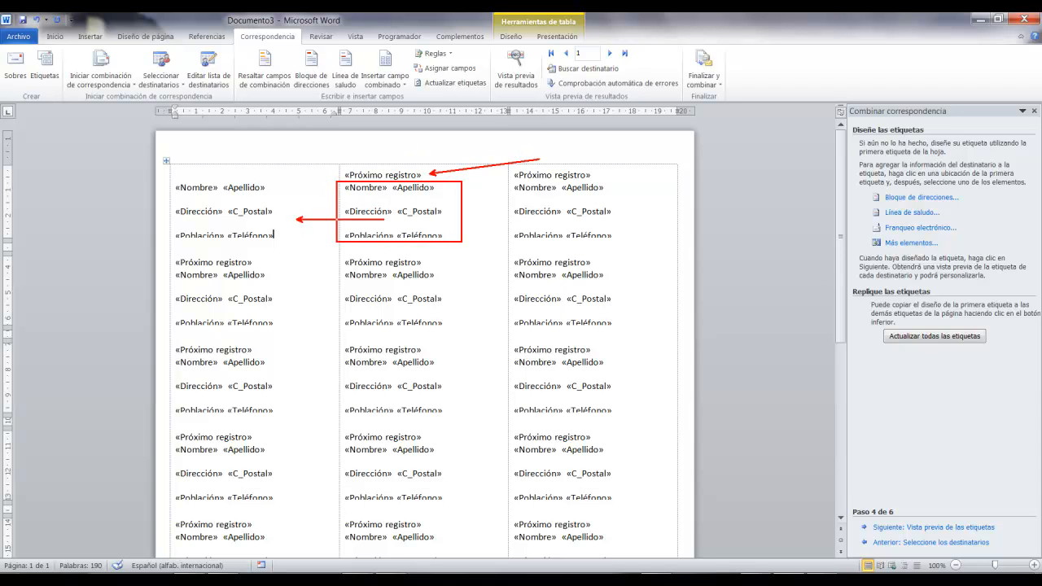
key(Escape)
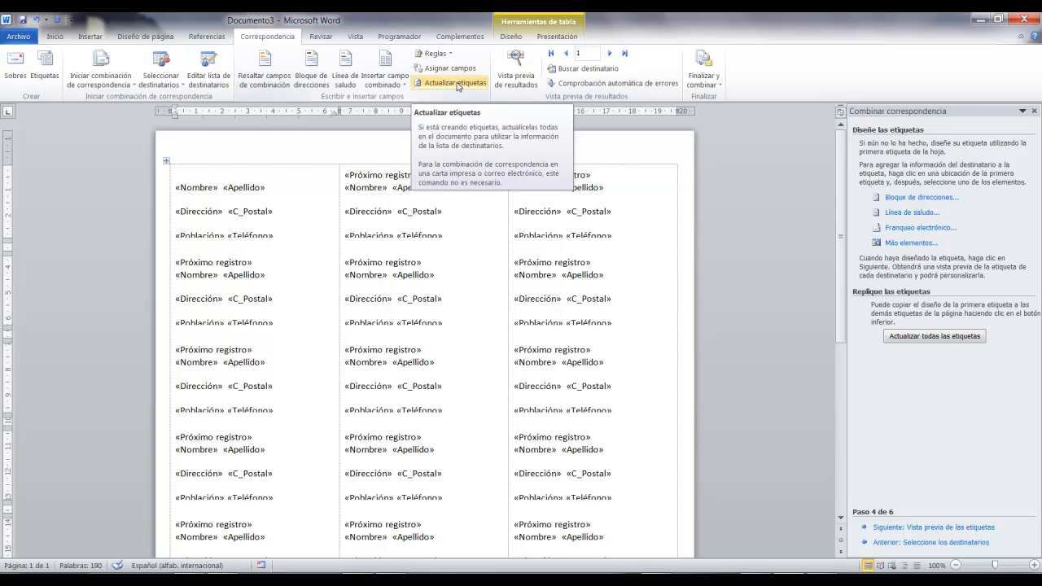
- Merge all records into a new document of individual labels, then close that document without saving
click(712, 85)
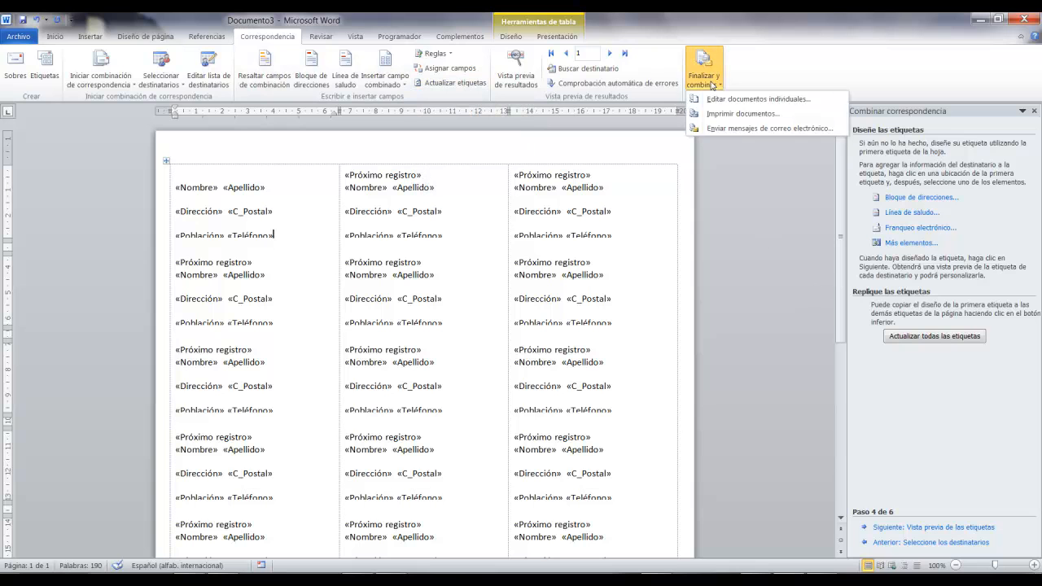
click(733, 98)
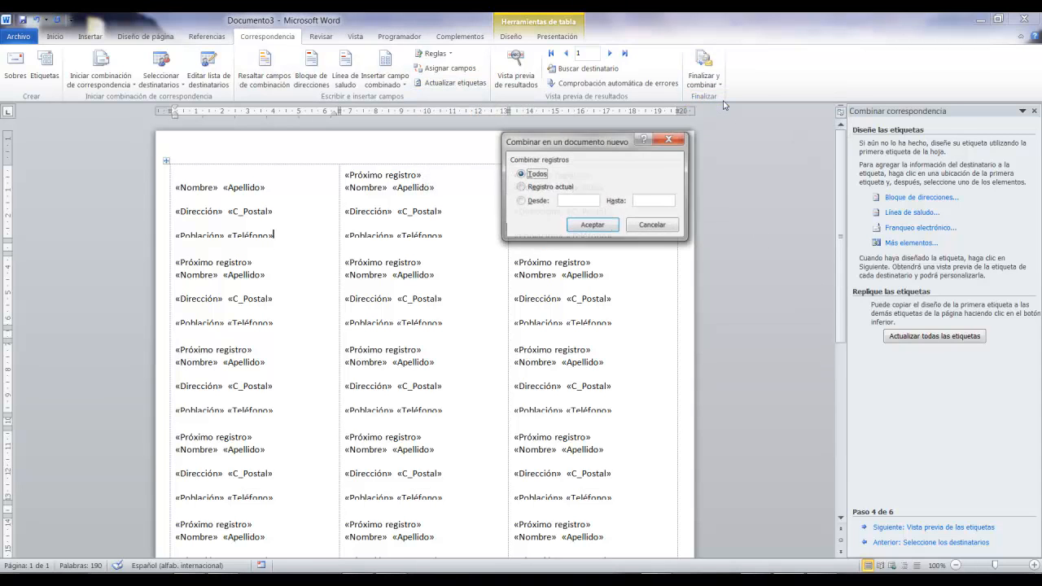
drag(547, 147, 446, 130)
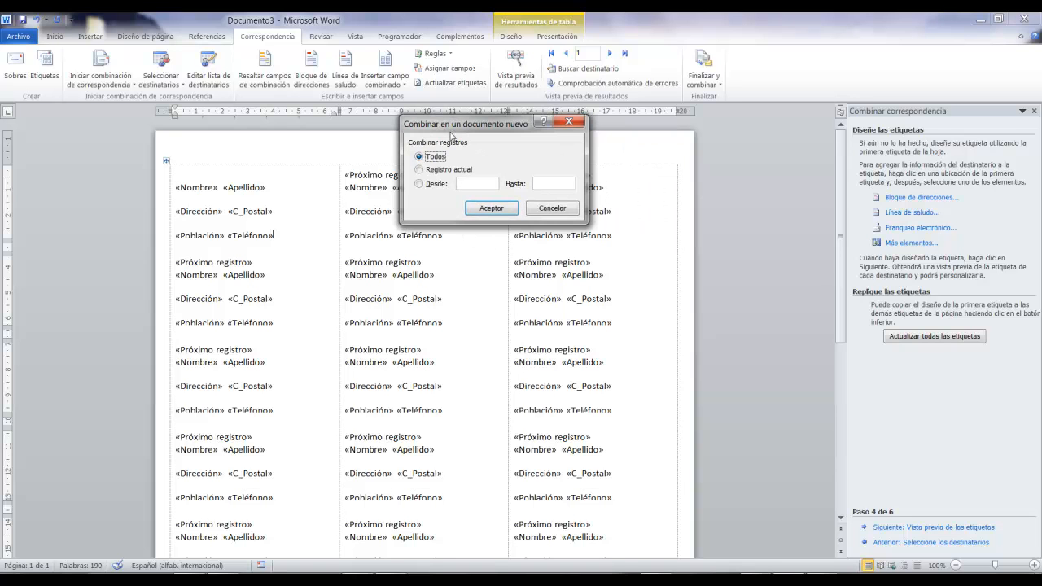
click(491, 207)
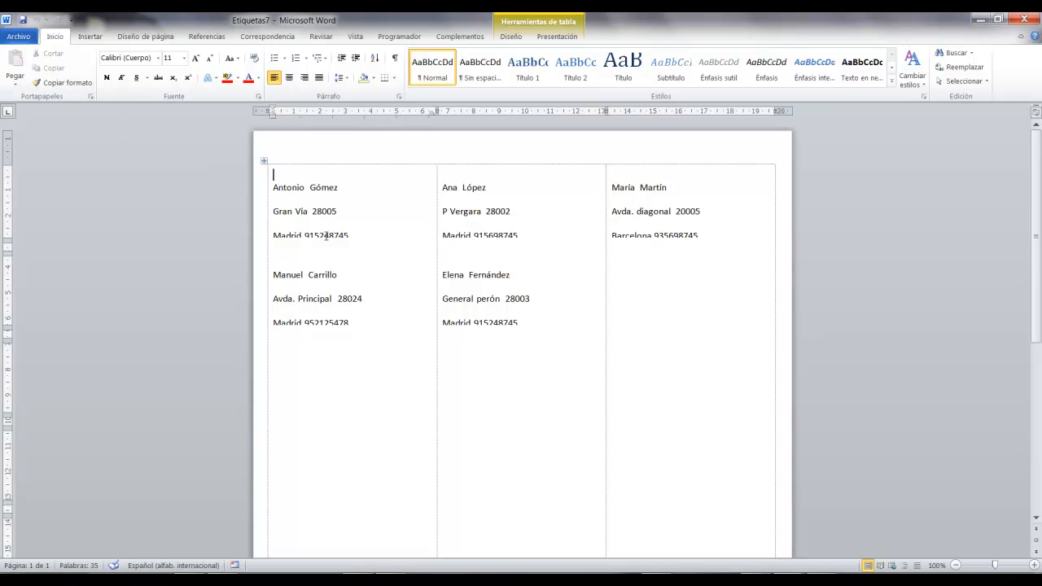
click(18, 36)
click(33, 106)
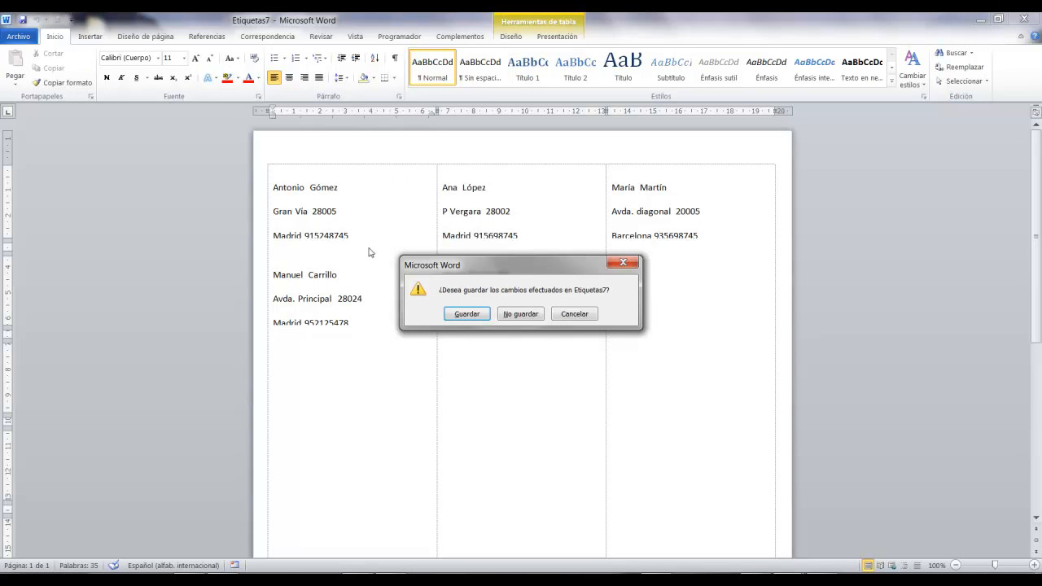
click(519, 314)
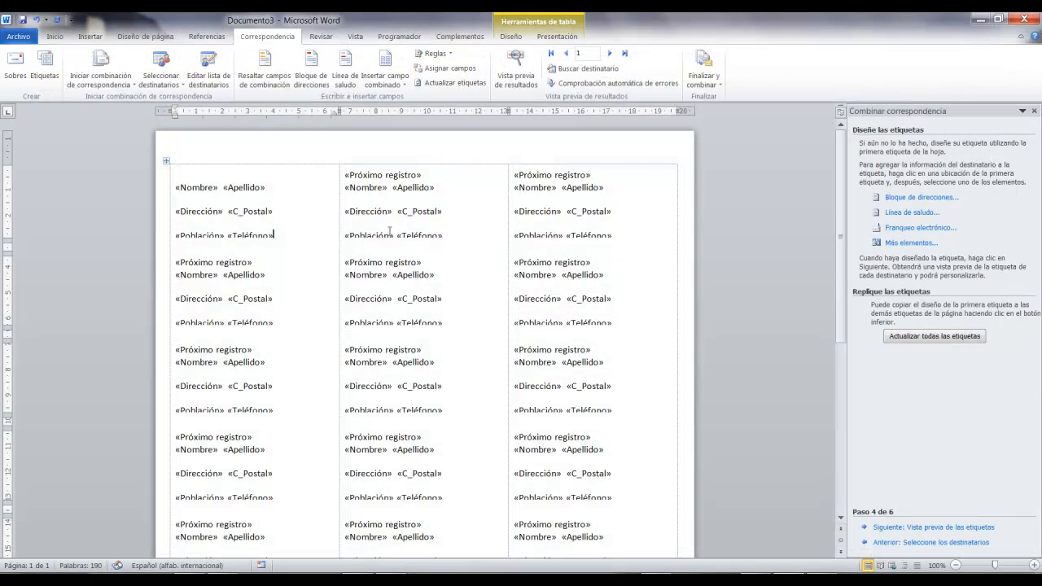
- Remove the blank line at the start of the first label and update all labels with the new layout
click(186, 174)
key(Delete)
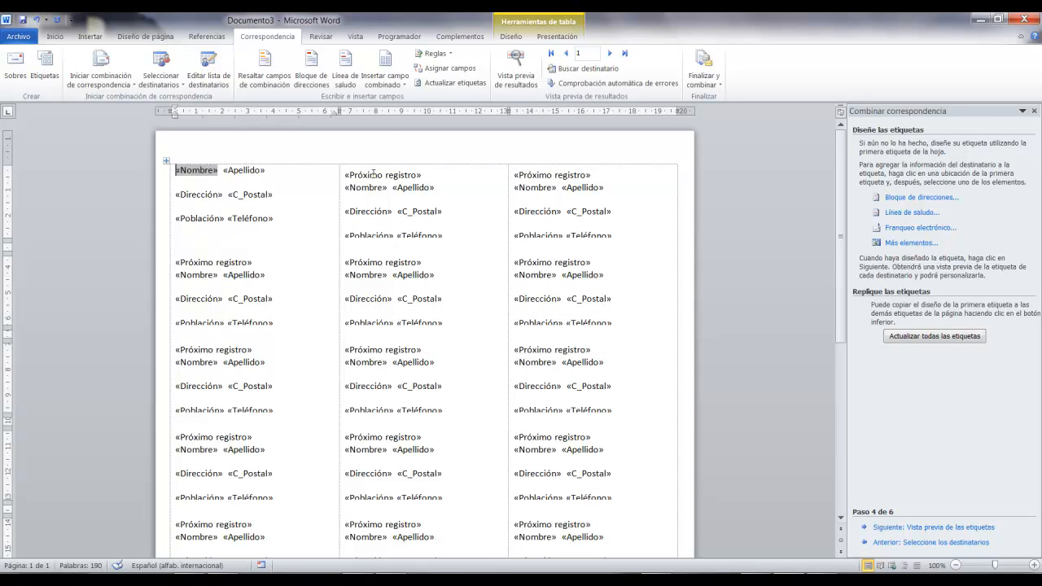
click(456, 84)
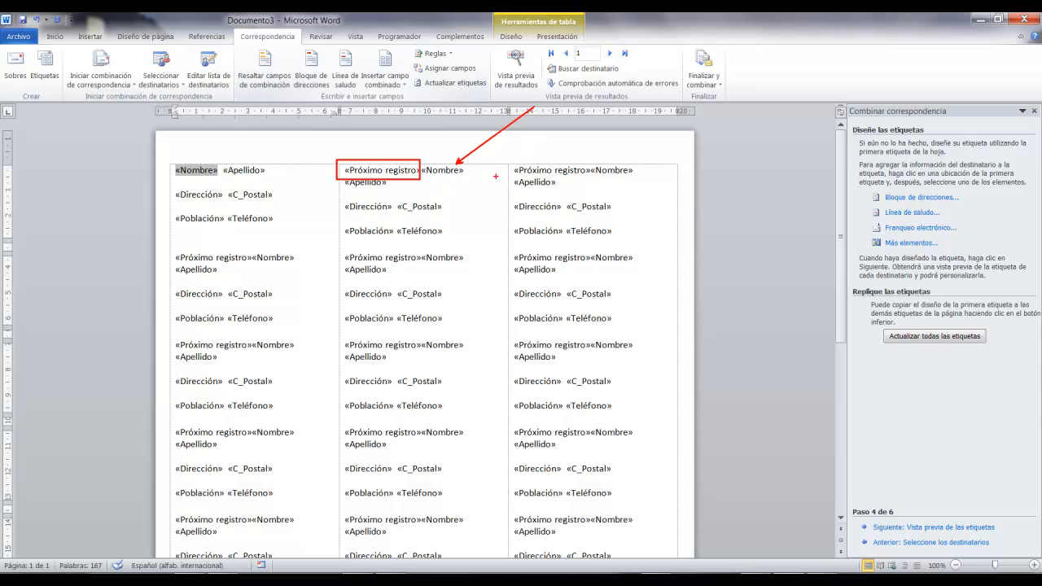
- Merge all records into a new document again to check the tightened layout, and close it without saving
click(703, 72)
click(705, 99)
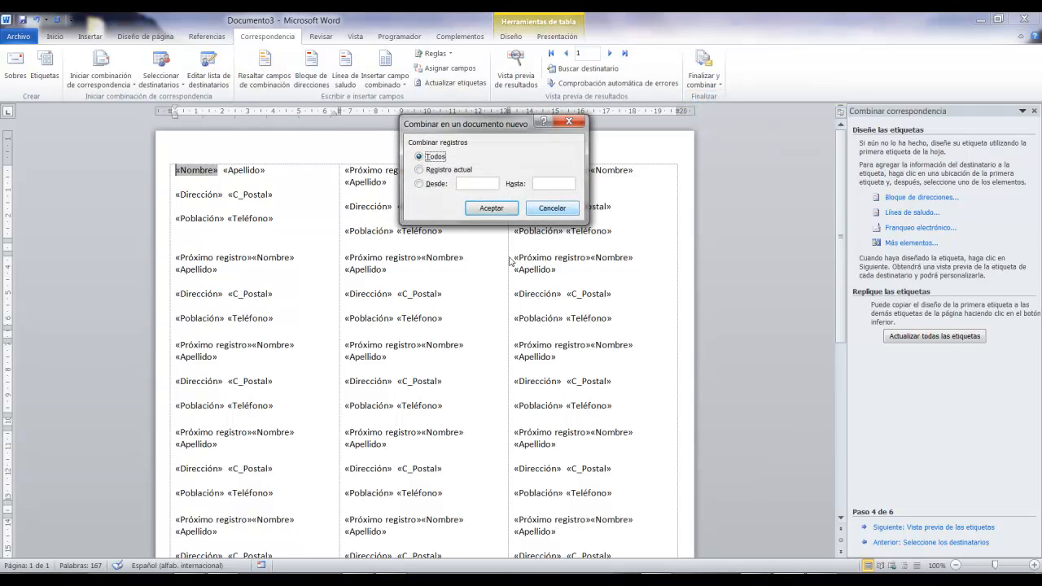
click(496, 210)
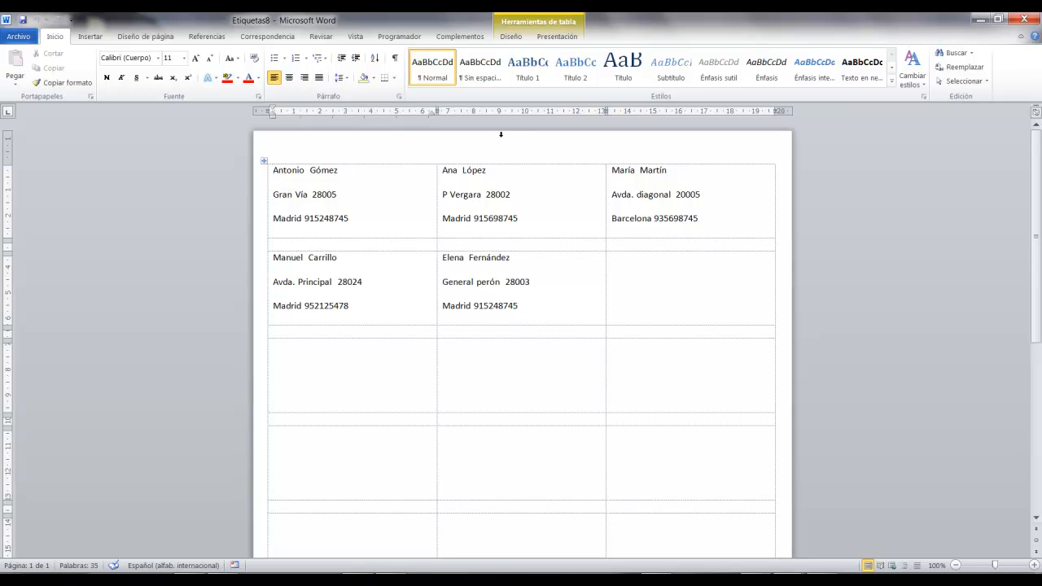
click(36, 39)
click(50, 107)
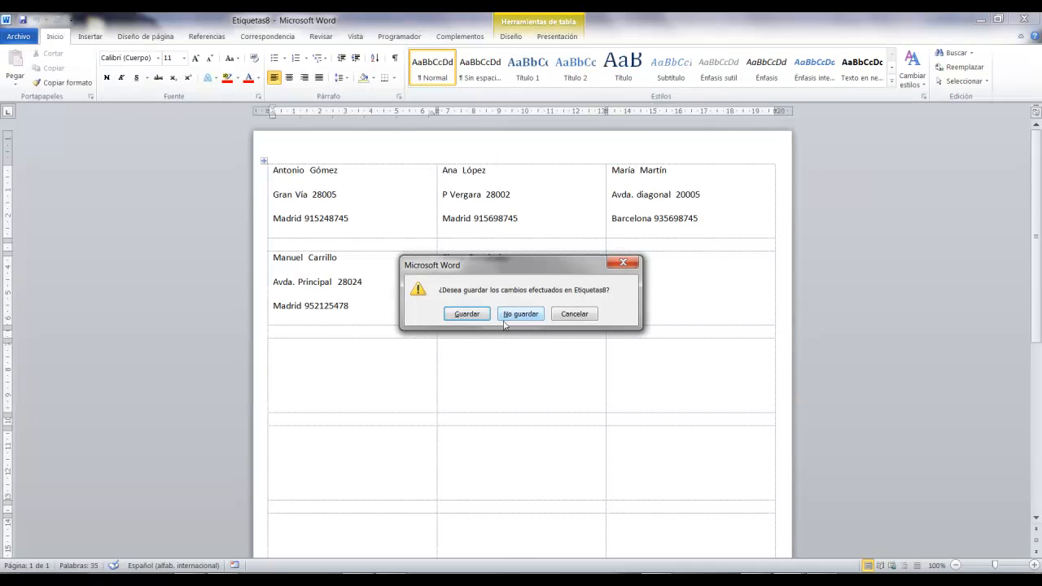
click(509, 314)
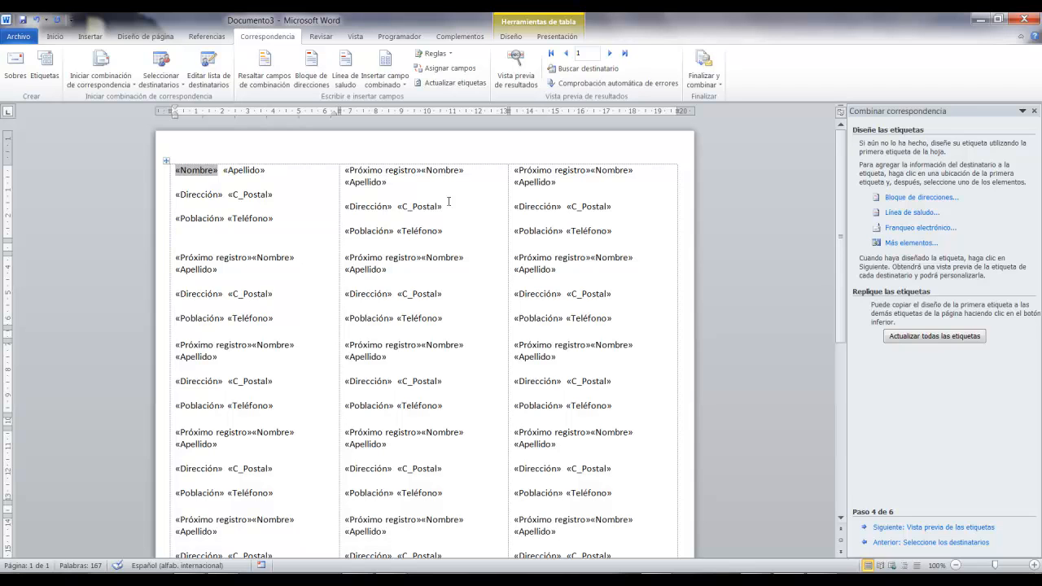
- Preview the merged recipient data in the labels and return to the merge field view
click(515, 69)
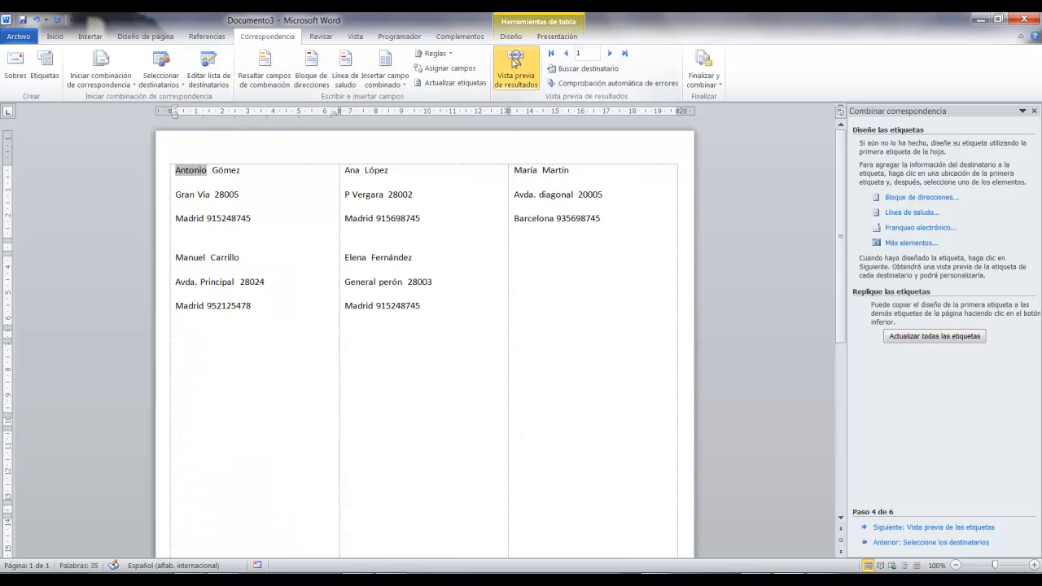
click(519, 77)
click(521, 79)
drag(496, 160, 633, 228)
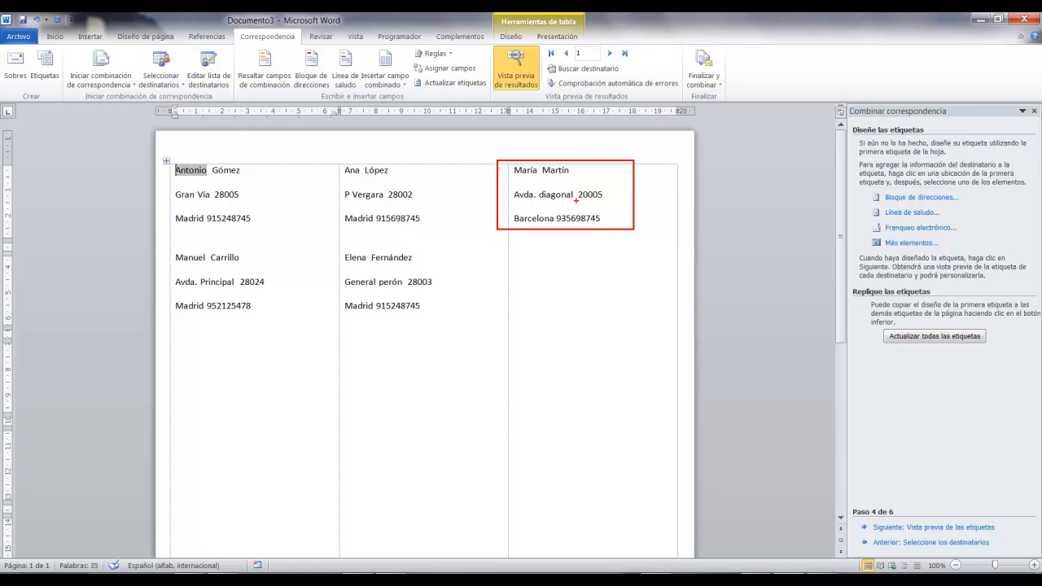
drag(589, 178, 661, 114)
click(522, 74)
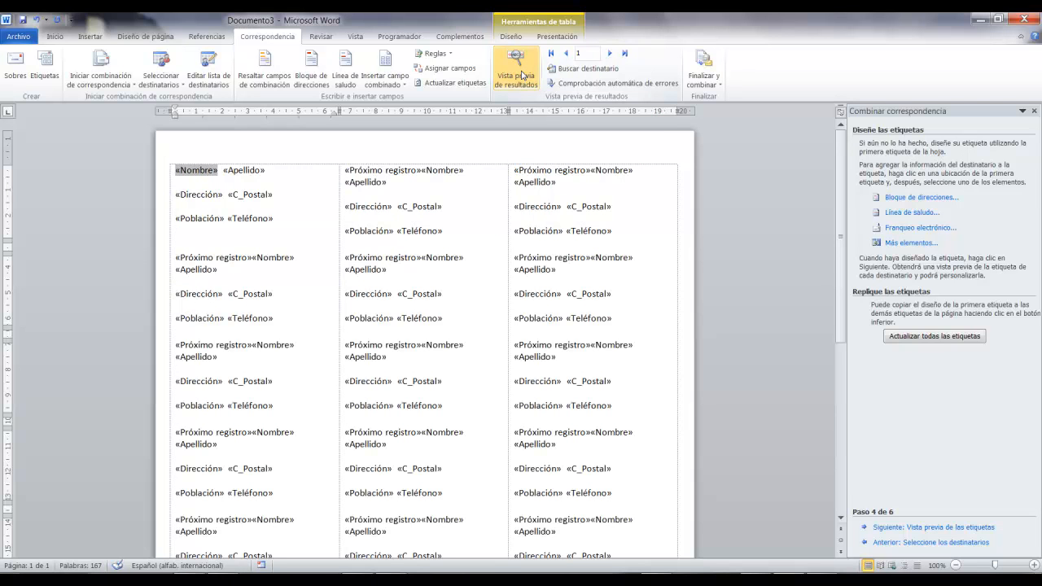
mouse_move(501, 155)
mouse_down()
mouse_move(539, 200)
mouse_move(711, 239)
mouse_move(700, 242)
mouse_up()
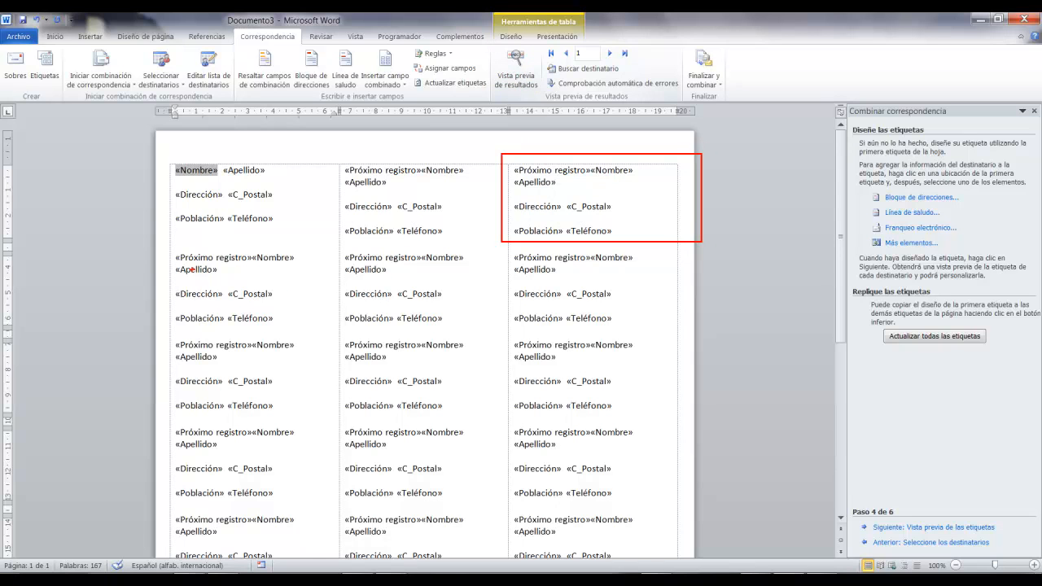
drag(201, 260, 242, 274)
key(ctrl+z)
drag(166, 248, 251, 266)
drag(355, 248, 422, 268)
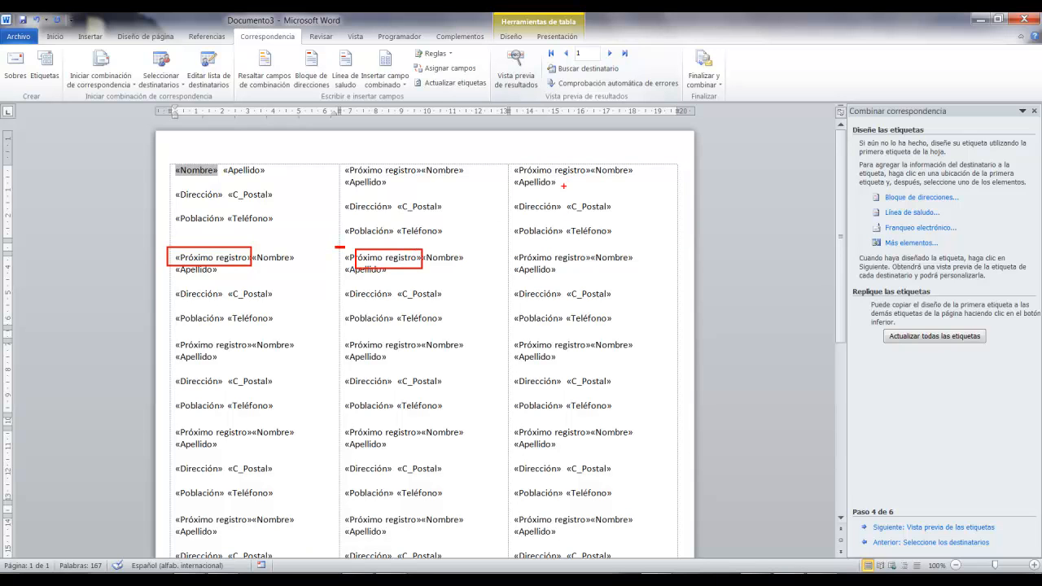
key(Escape)
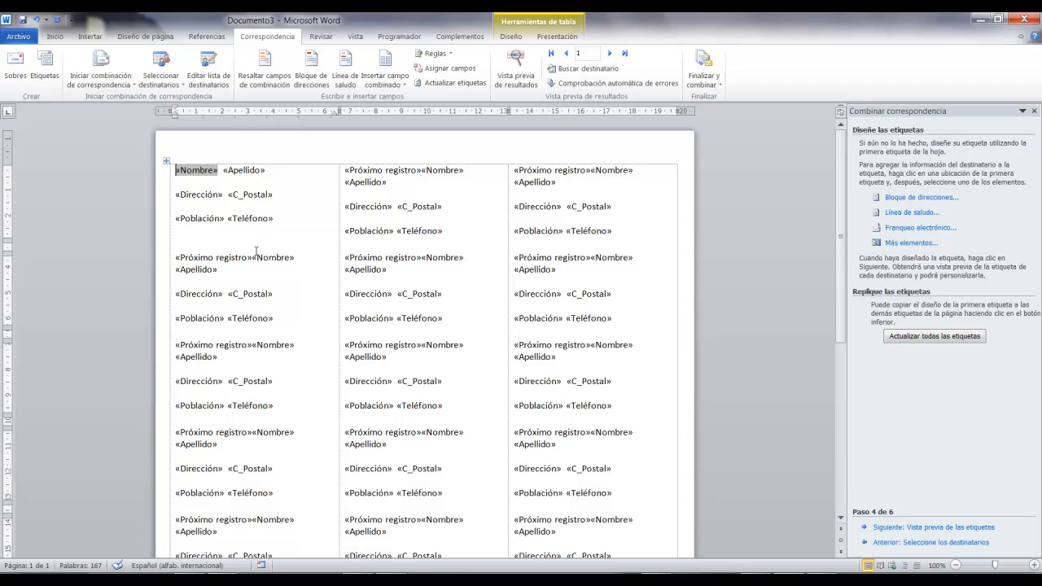
- Delete the Próximo registro field from the first and second labels of the second row
click(253, 257)
key(BackSpace)
key(BackSpace)
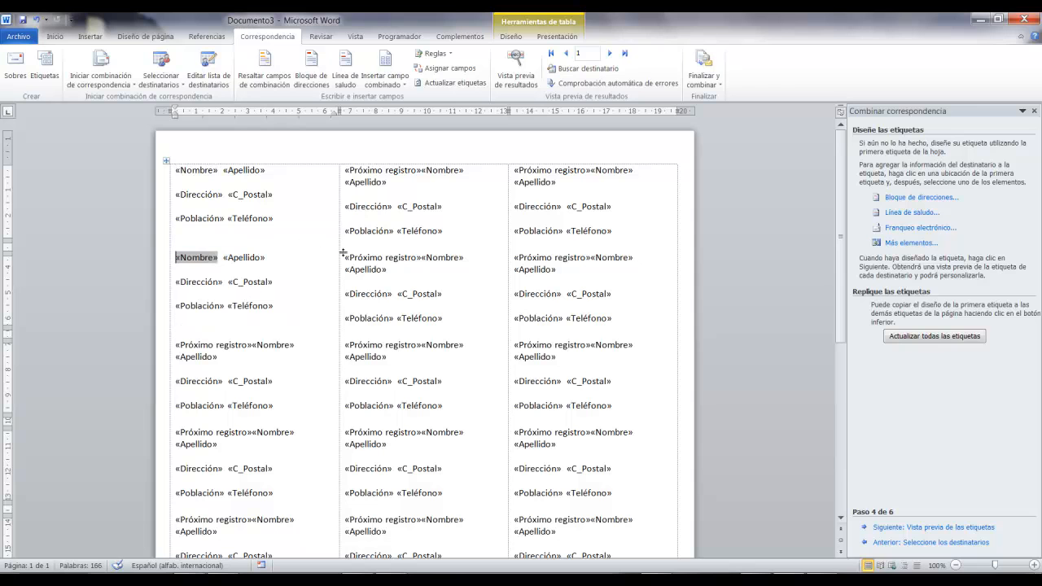
click(347, 258)
double_click(348, 258)
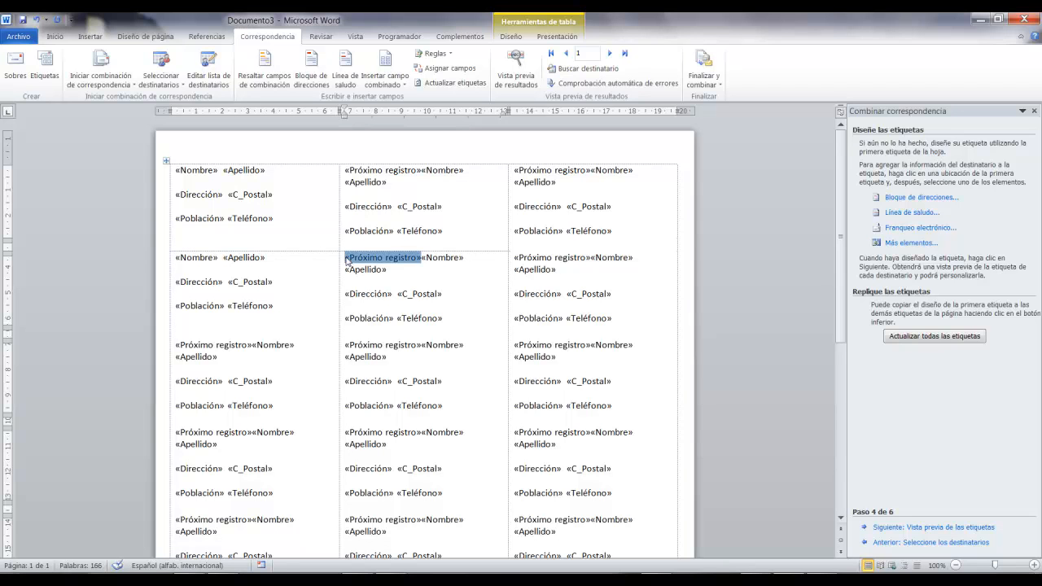
key(BackSpace)
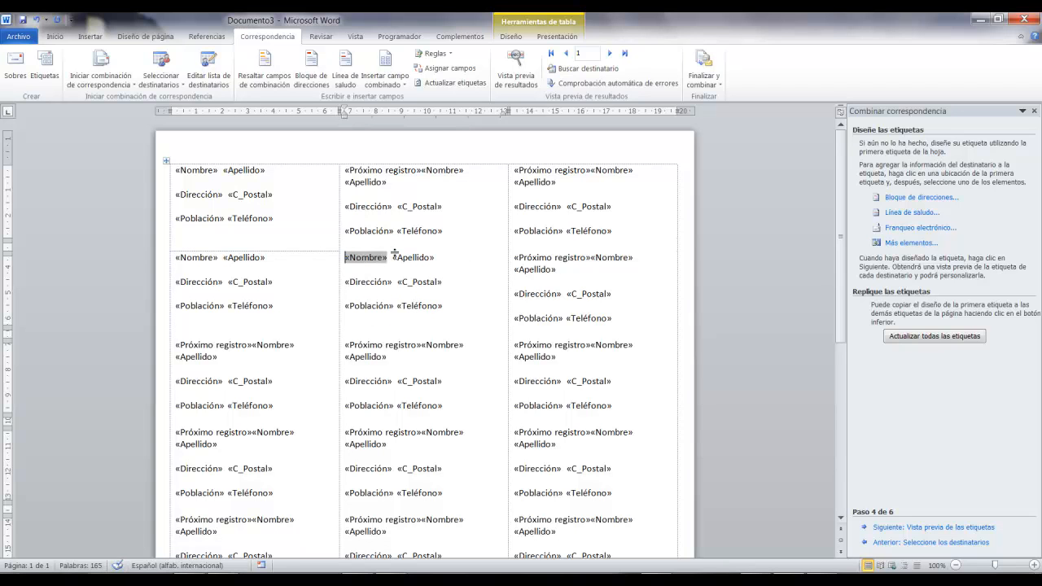
- Merge all records into a new document of individual labels using the edited second row
click(713, 76)
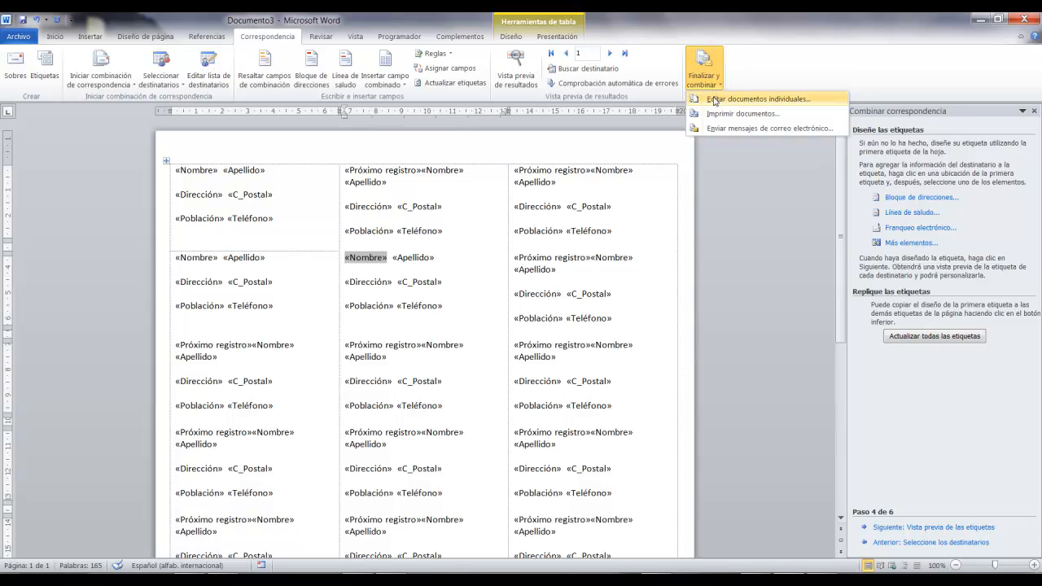
click(715, 99)
click(488, 214)
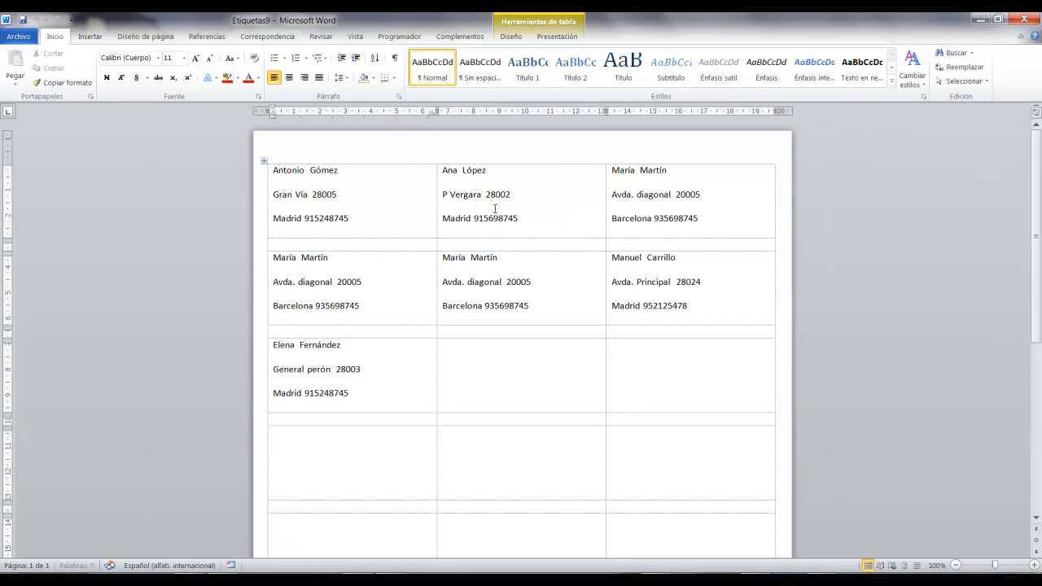
key(ctrl+2)
drag(603, 155, 748, 232)
drag(255, 239, 593, 327)
key(Escape)
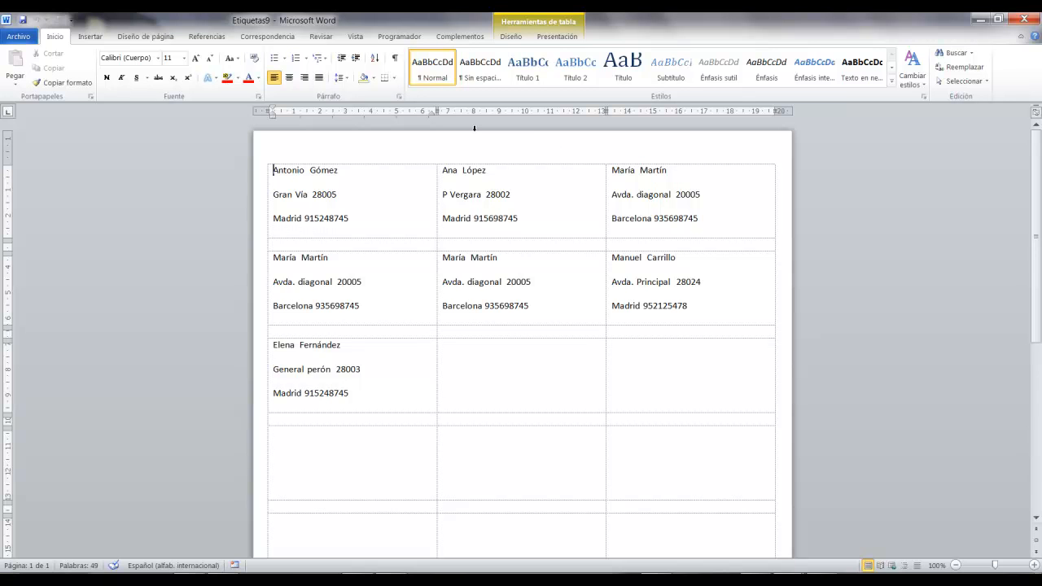
- Close the merged labels document without saving it and return to the main label document
click(20, 37)
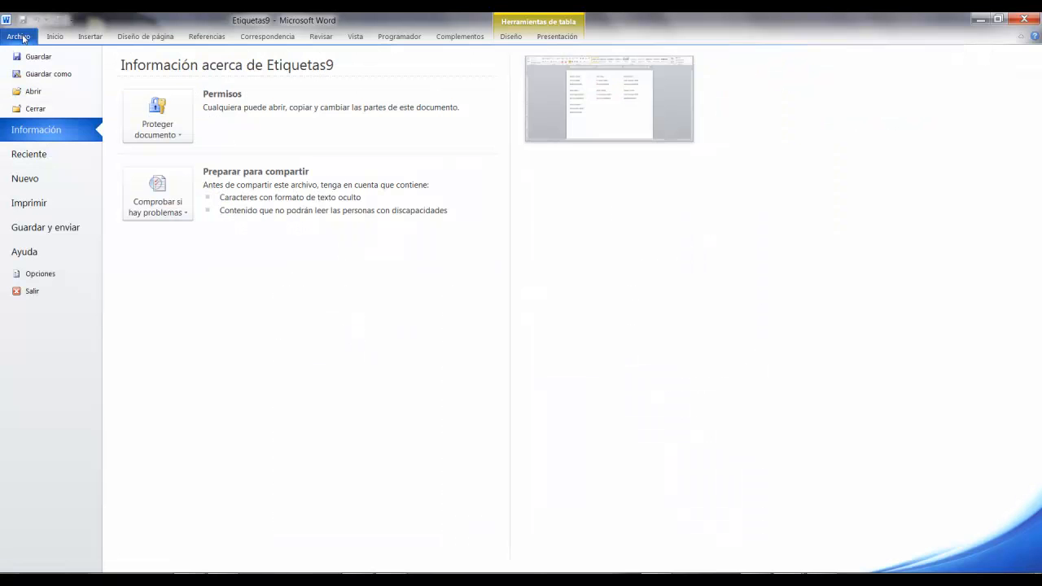
click(47, 109)
click(506, 313)
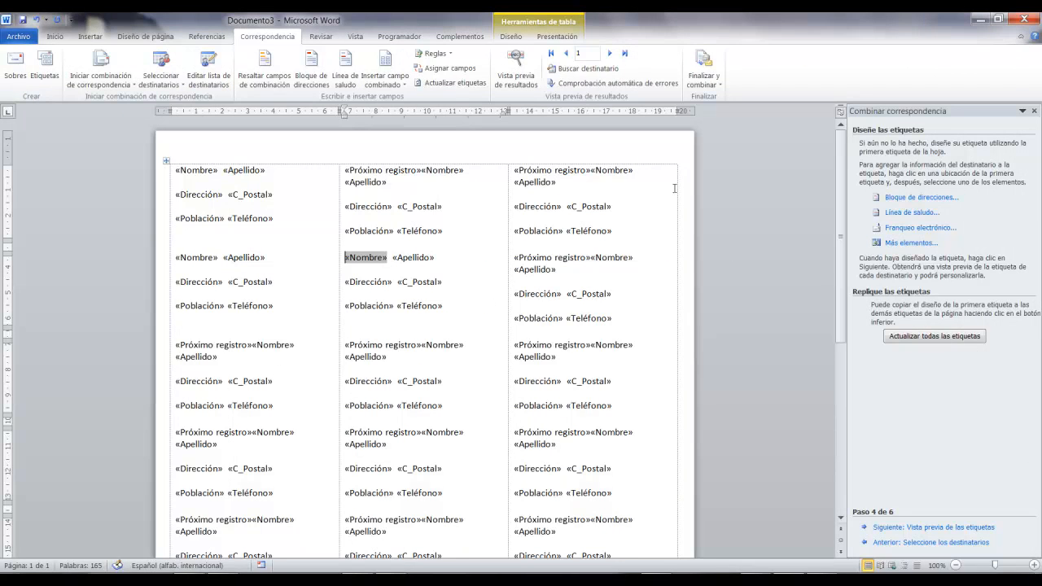
click(705, 75)
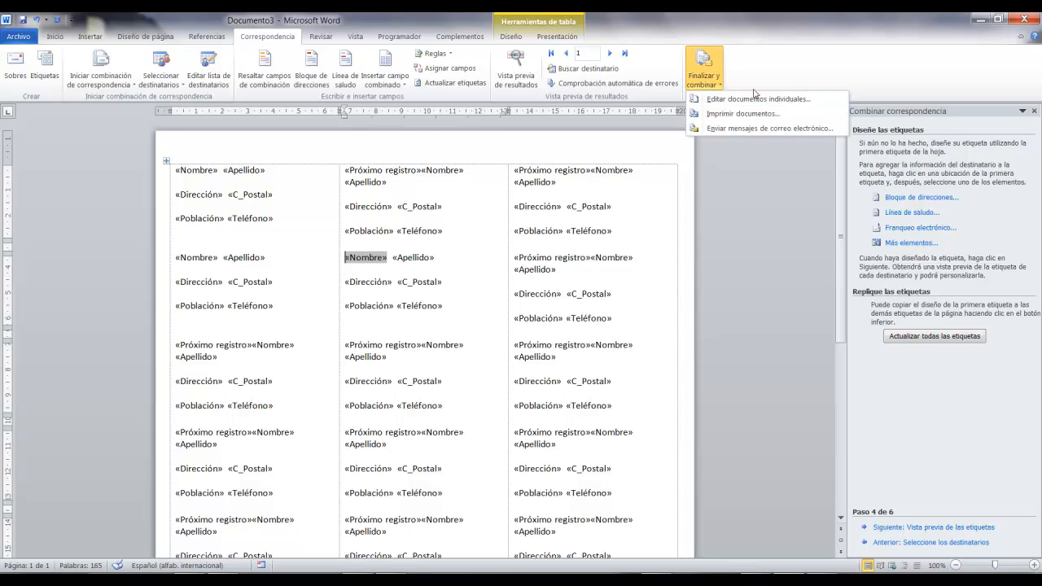
click(761, 225)
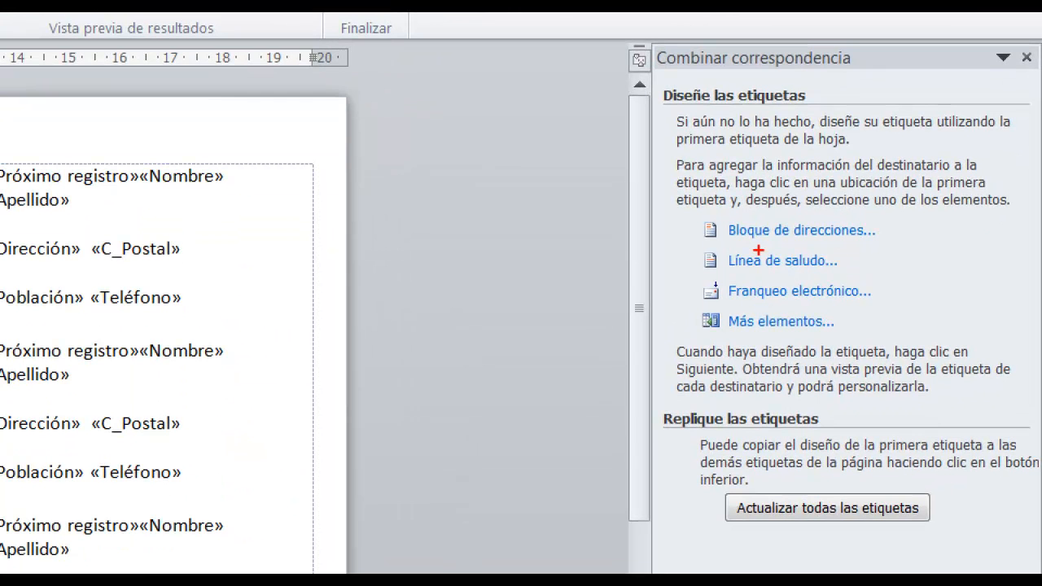
drag(674, 207, 925, 348)
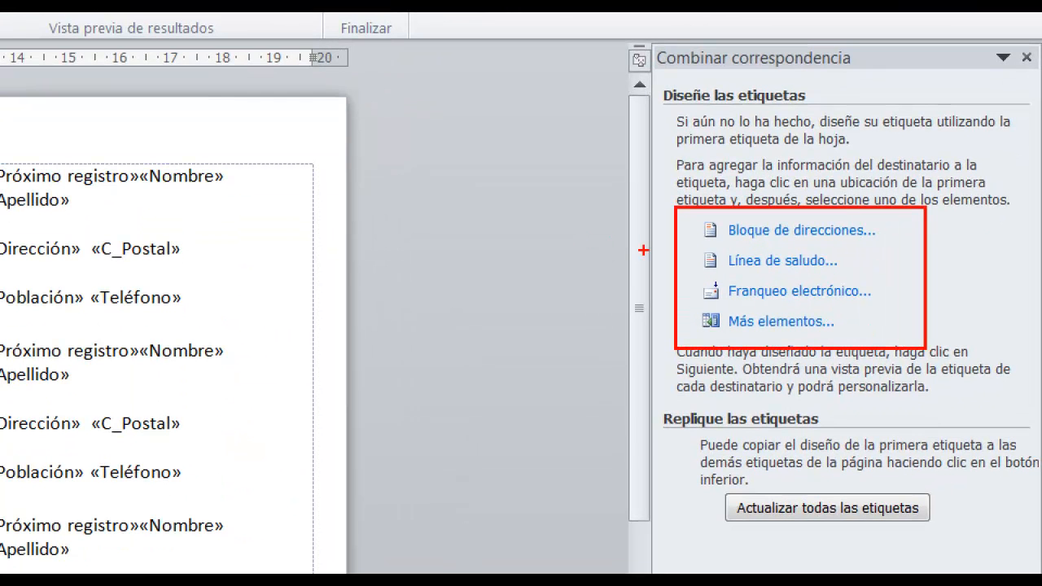
drag(672, 233, 535, 250)
drag(672, 262, 501, 296)
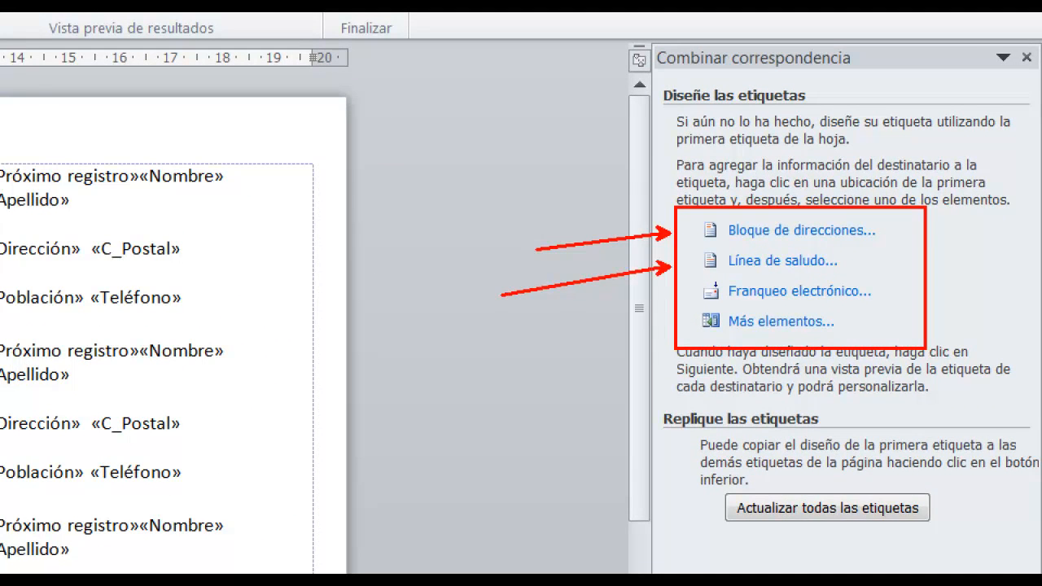
key(Escape)
key(ctrl+2)
drag(471, 115, 926, 426)
key(Escape)
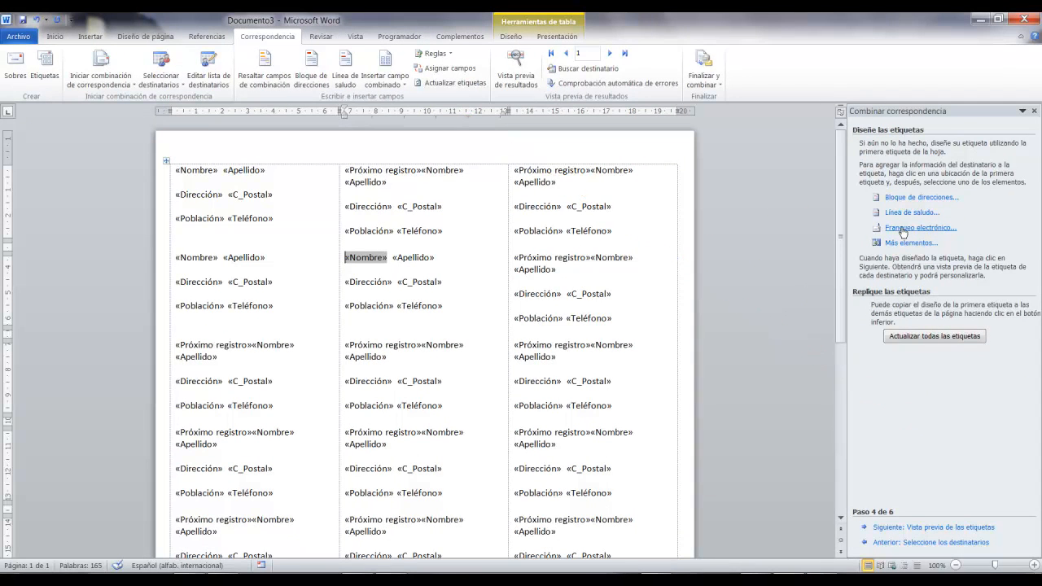